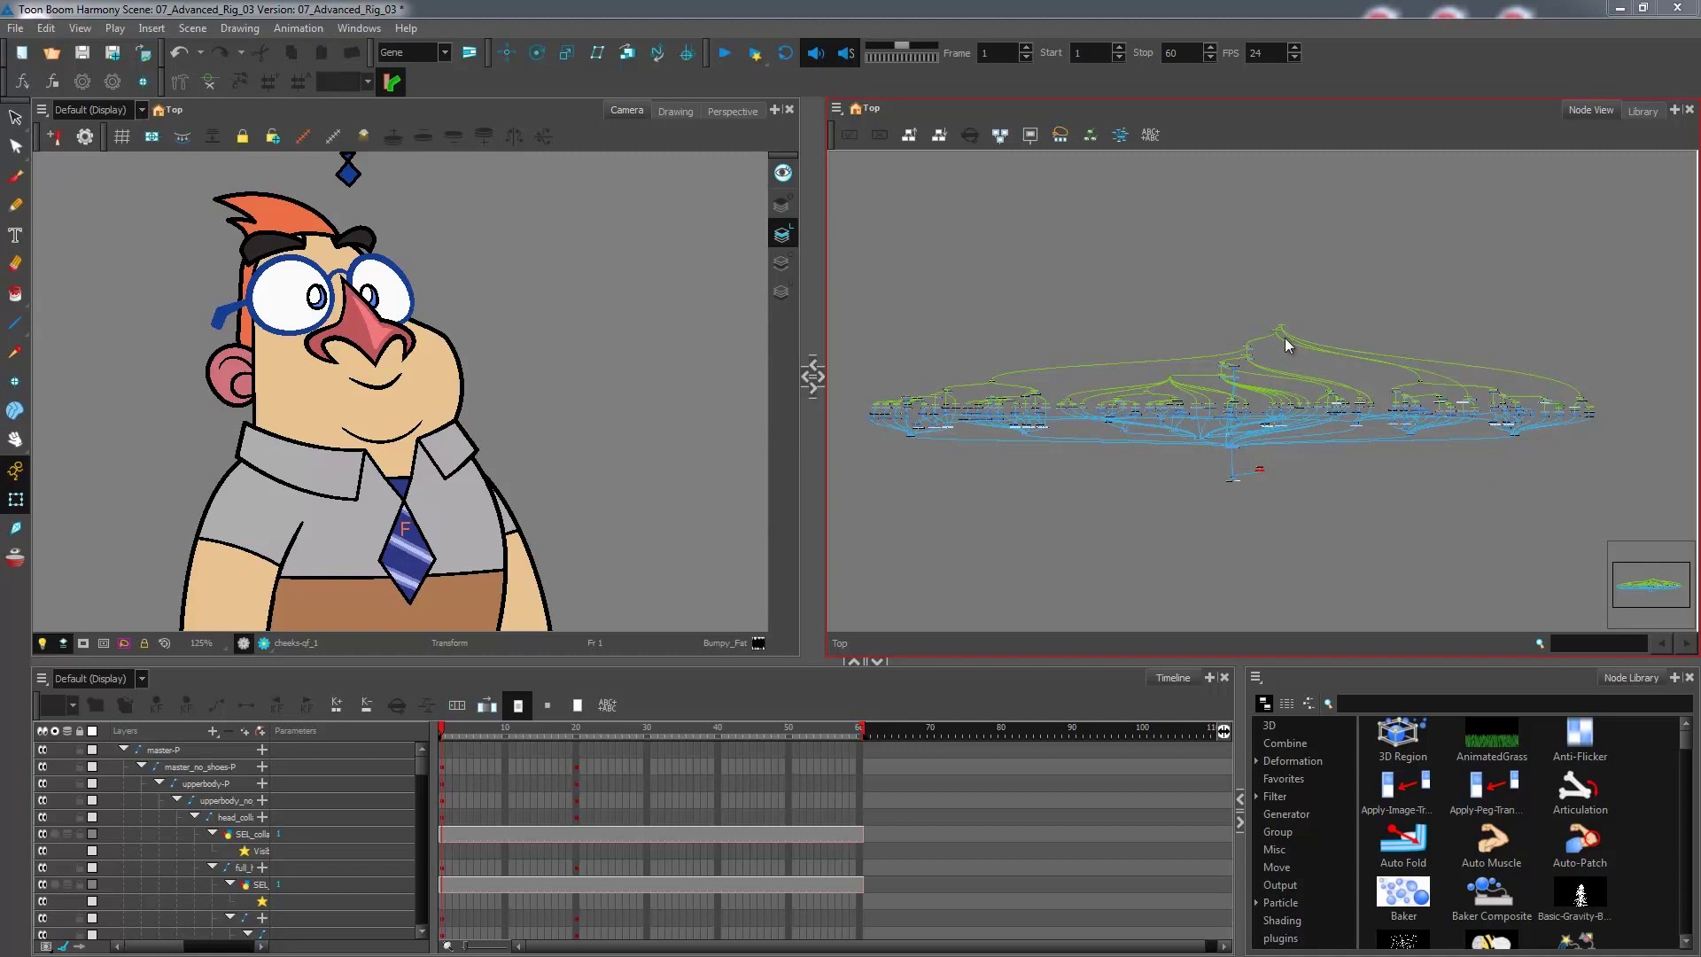
Step: Inspect the rig's topmost master node and a node near the bottom of the network
scroll(1309, 339, up, 1)
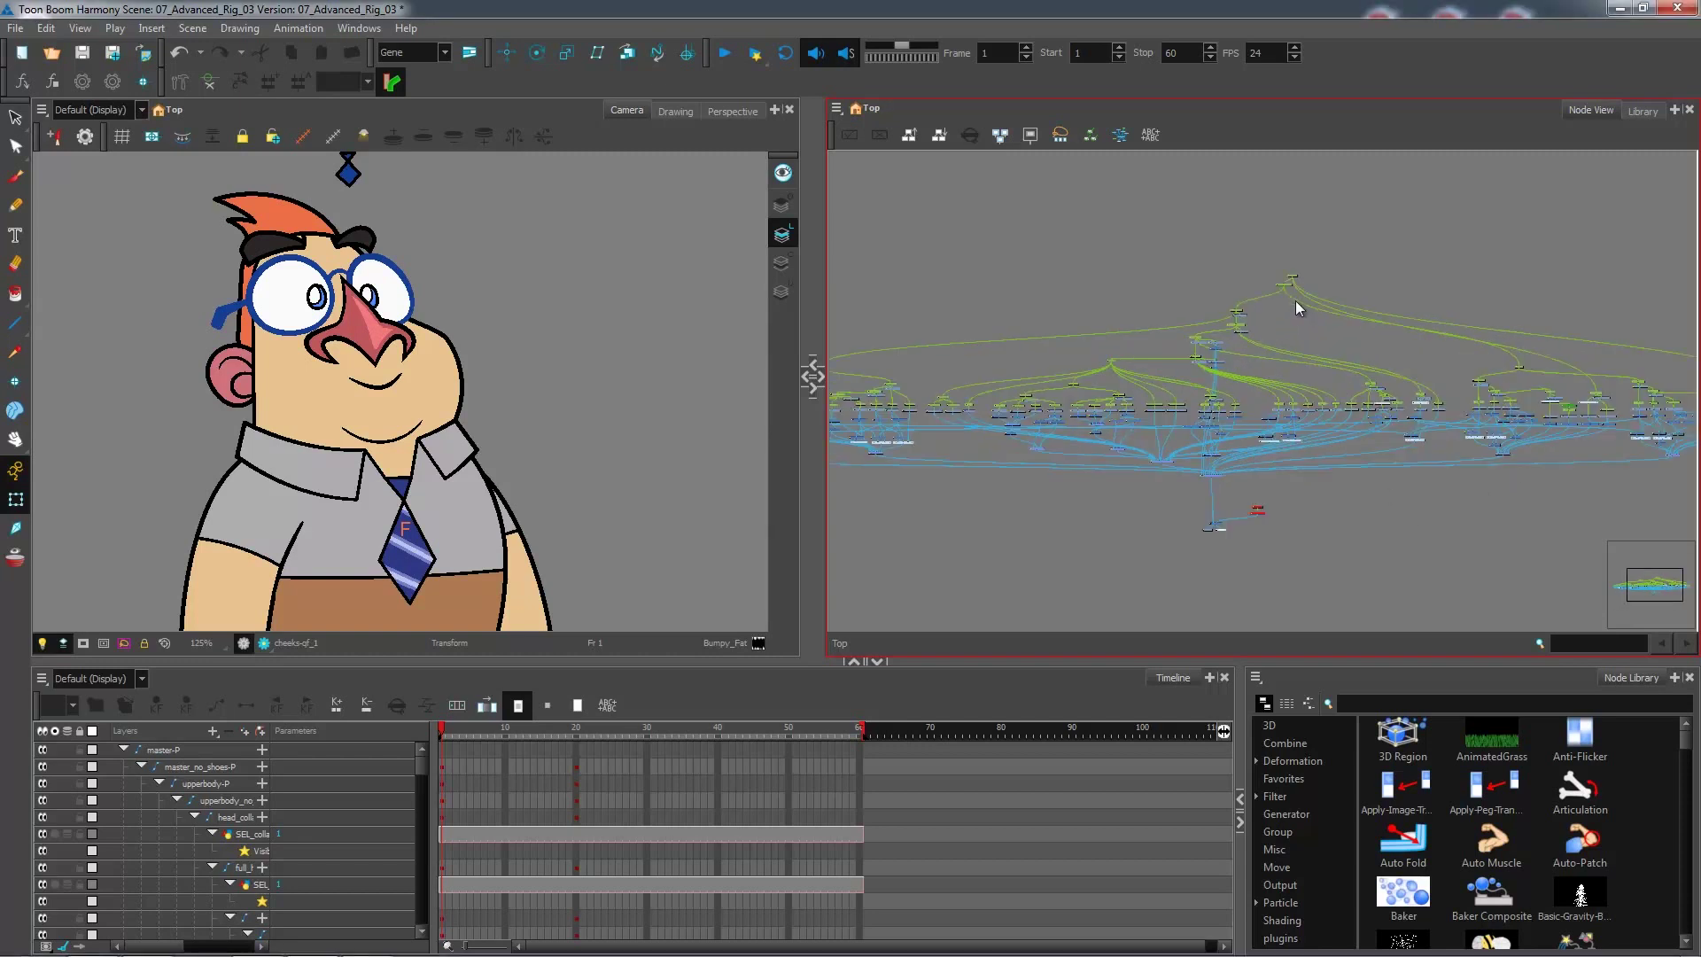
scroll(1307, 263, up, 1)
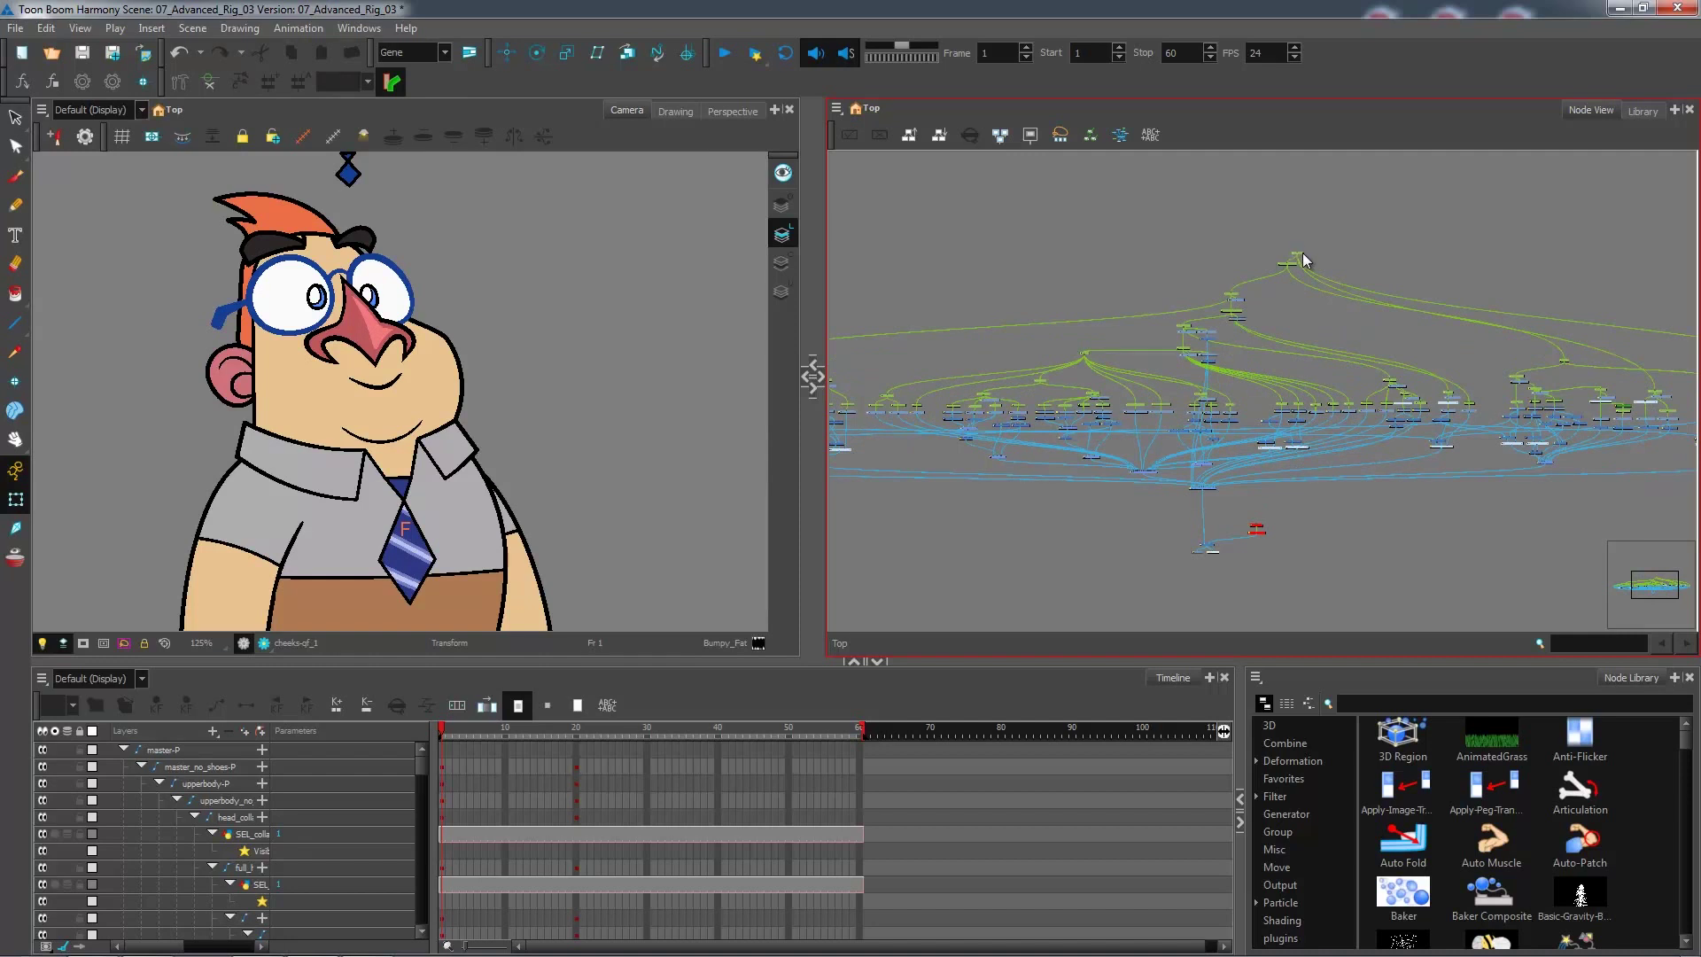
click(1301, 252)
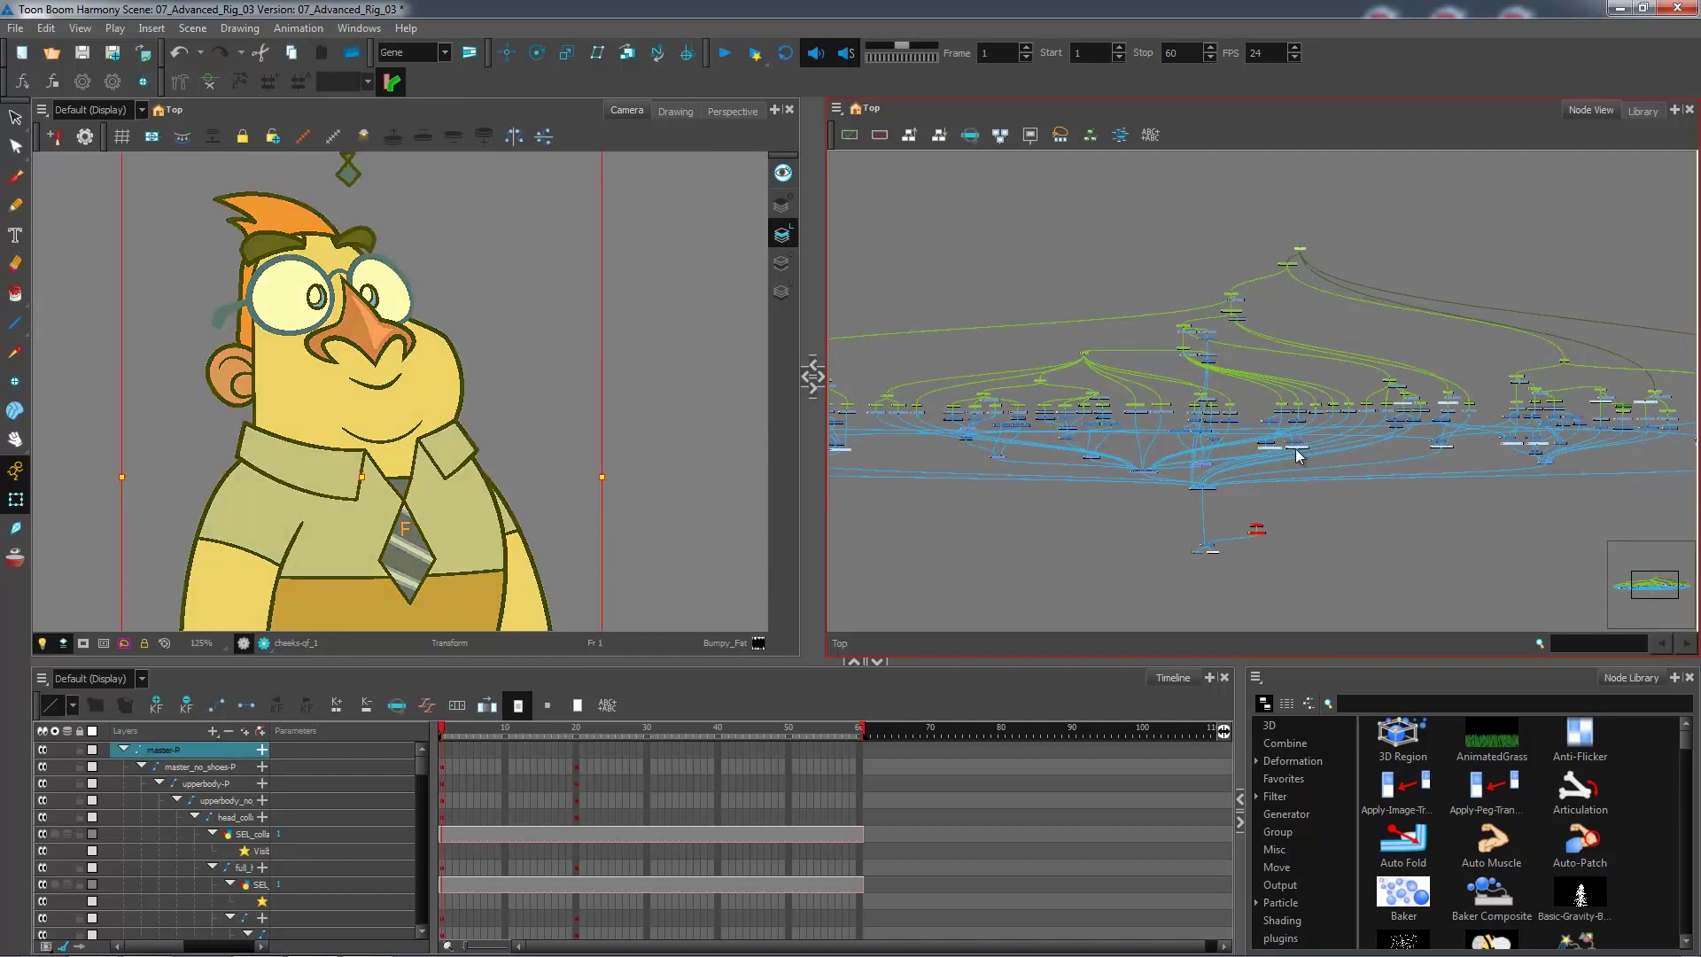
click(1210, 493)
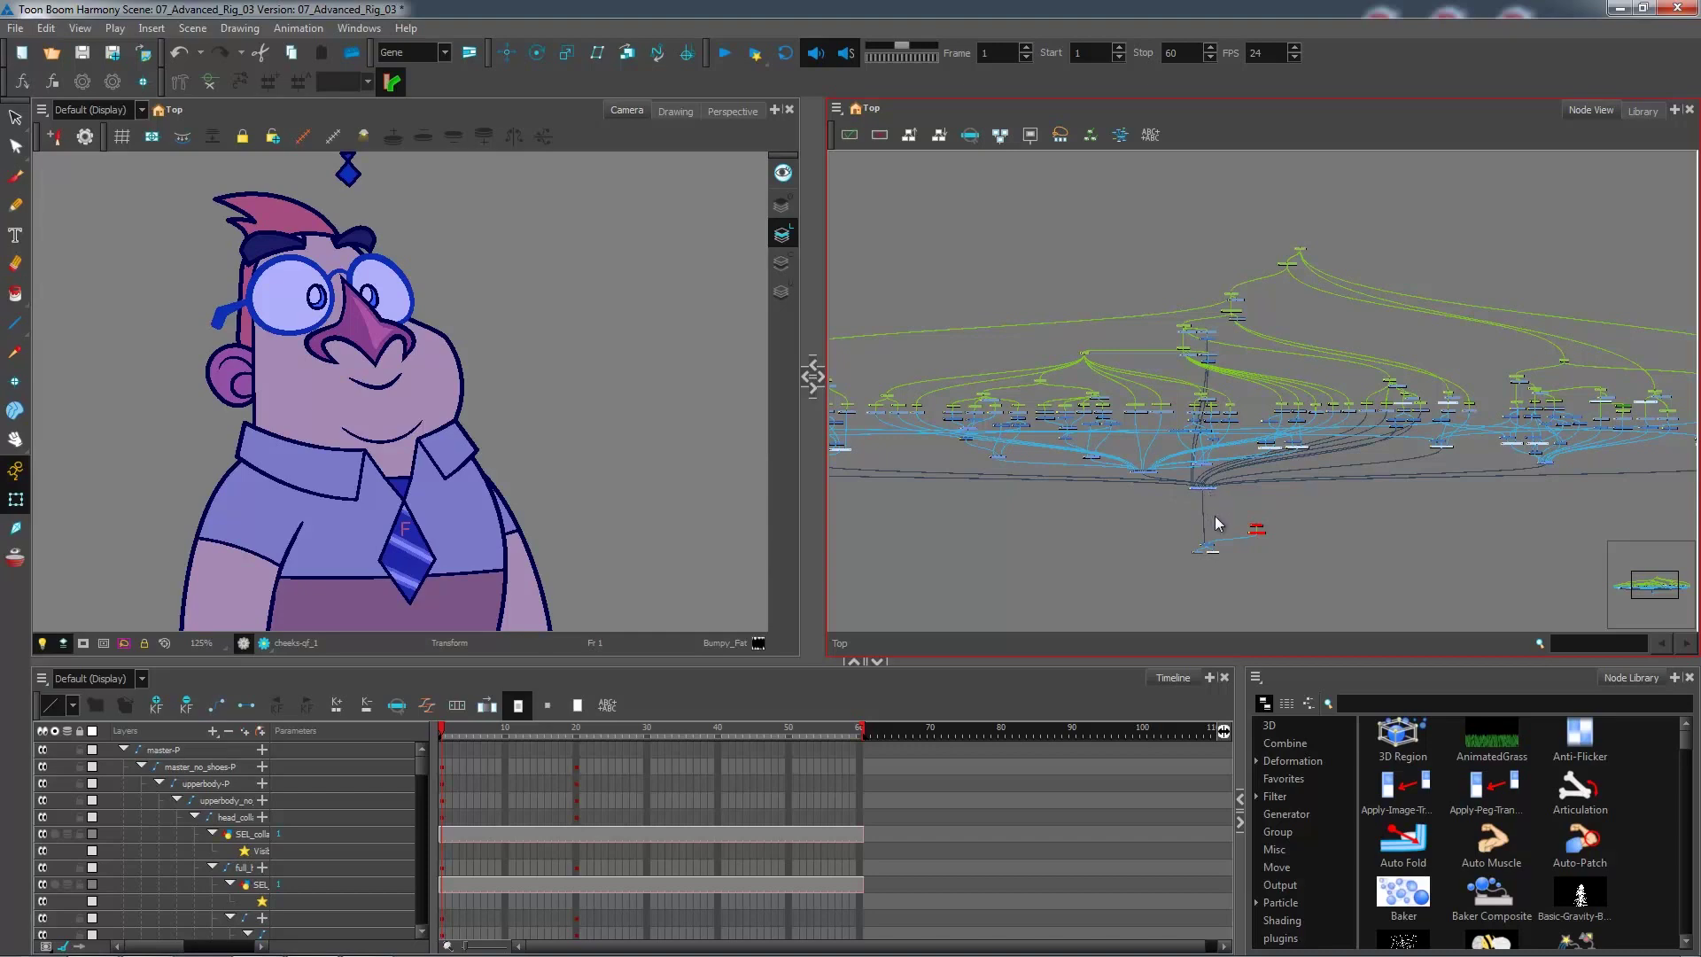
Step: Box-select every node in the Basil rig network and recentre it in the Node View
scroll(1230, 523, up, 6)
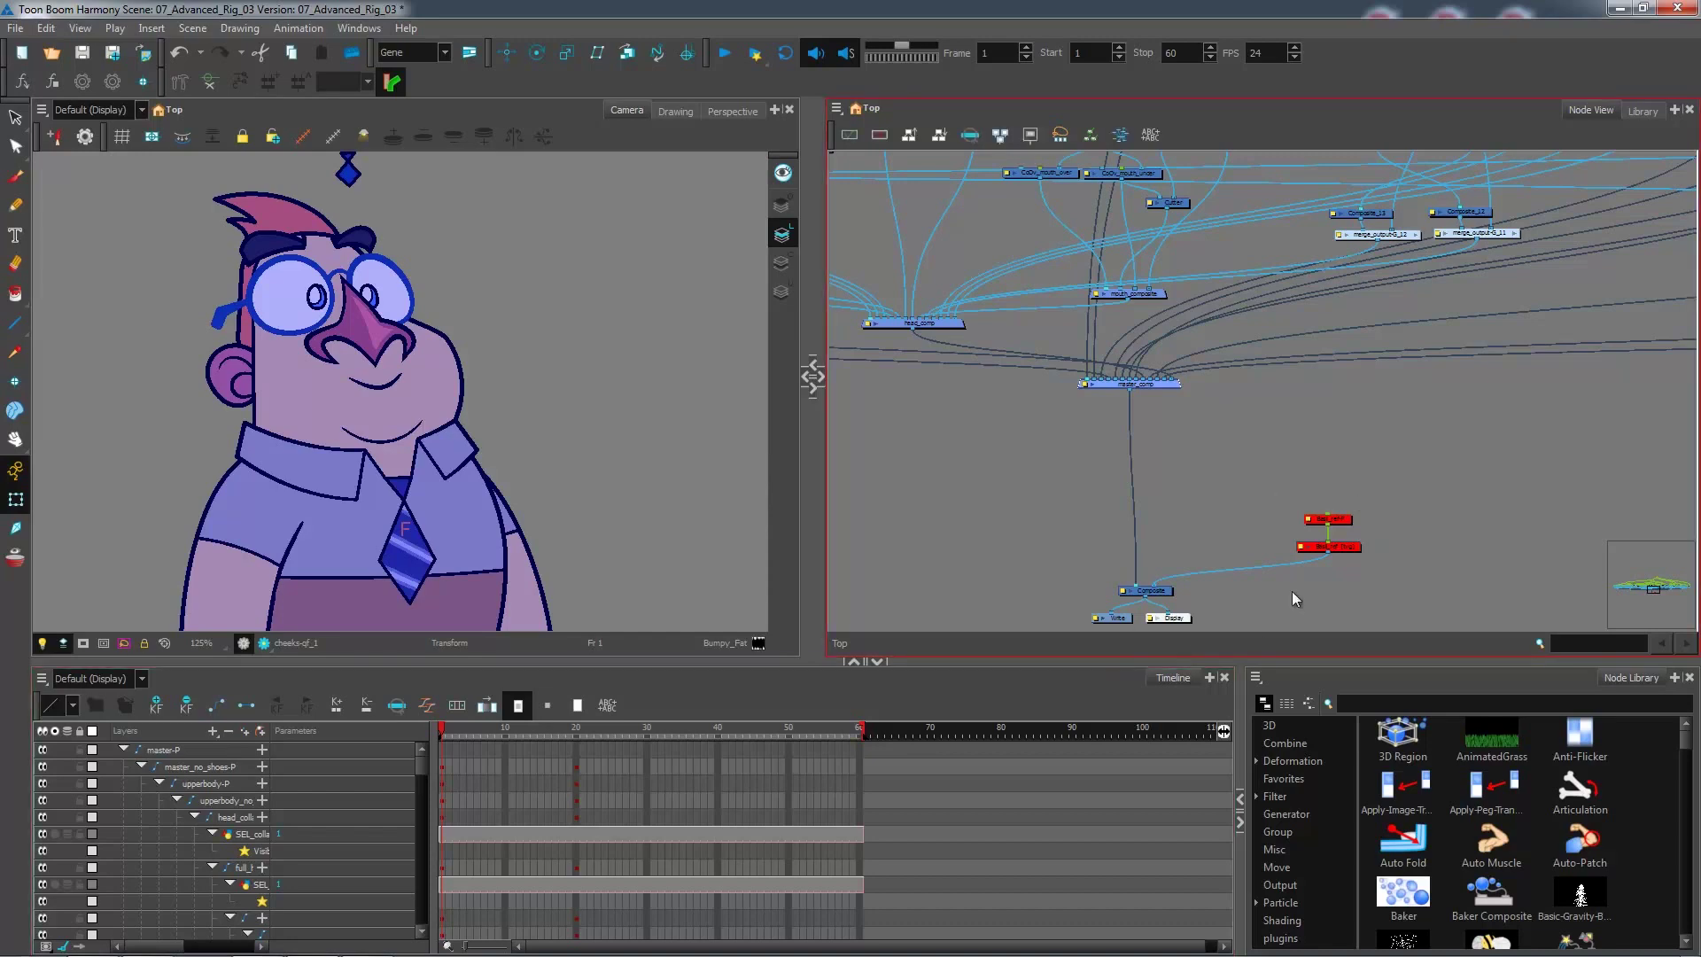
scroll(1264, 432, down, 8)
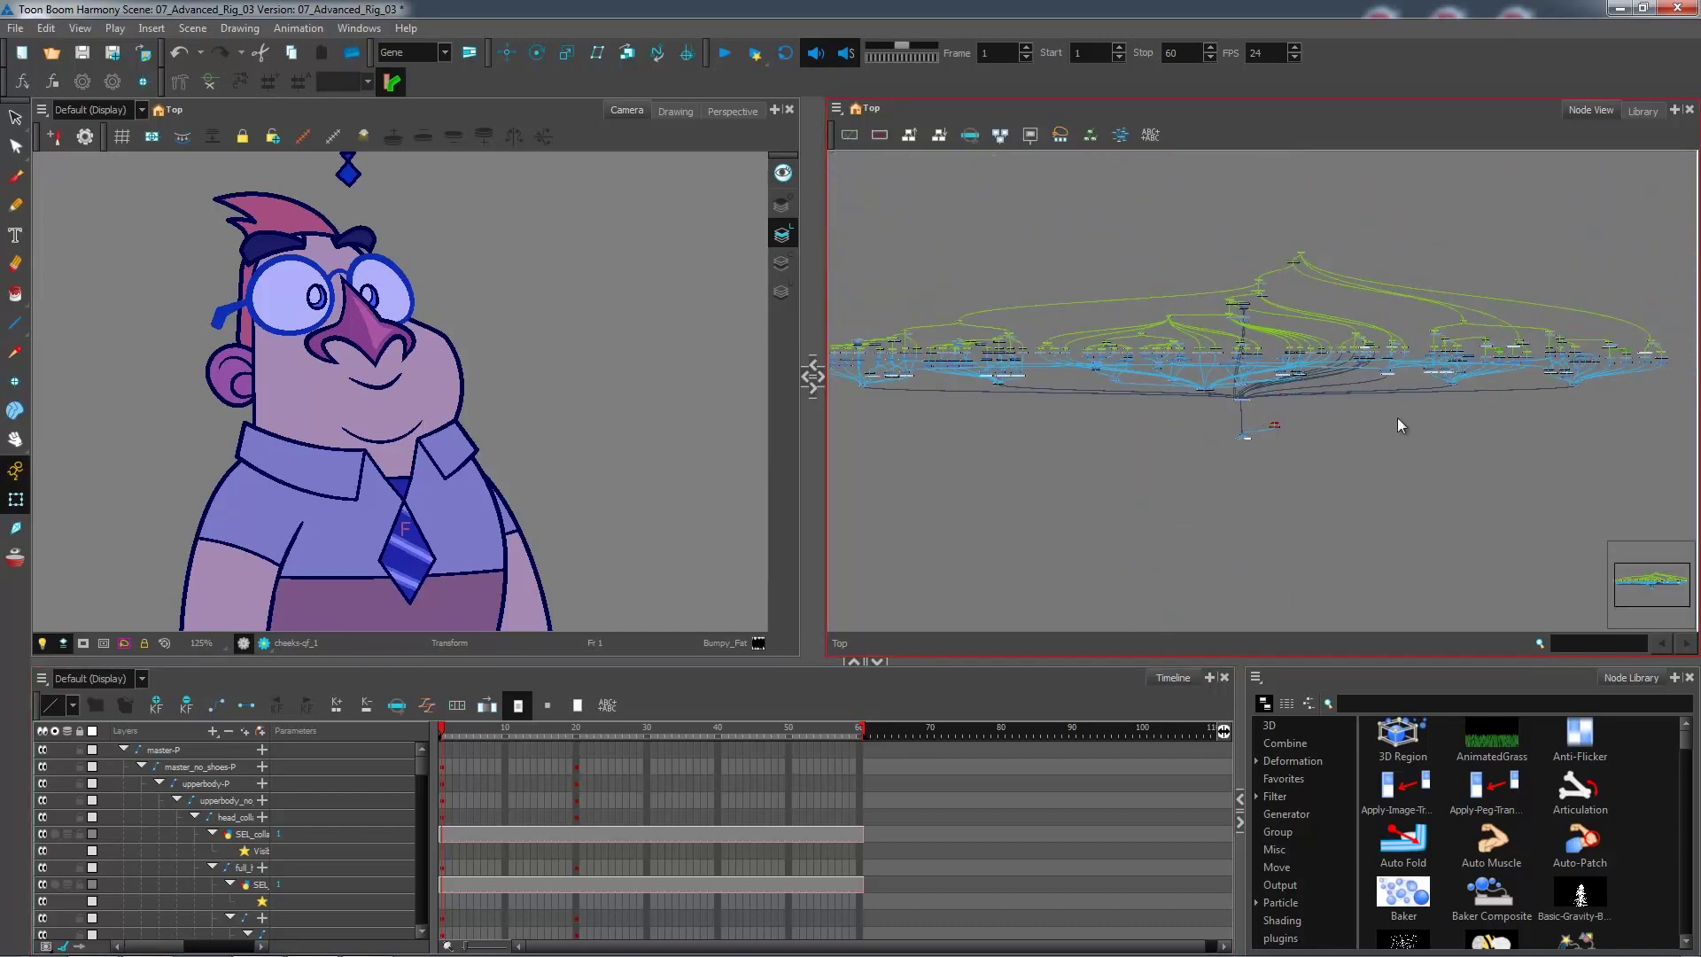
mouse_move(1660, 416)
mouse_down()
mouse_move(1292, 280)
mouse_move(1110, 230)
mouse_move(970, 225)
mouse_up()
mouse_move(854, 225)
mouse_down()
mouse_move(800, 226)
mouse_move(986, 246)
mouse_move(1026, 213)
mouse_up()
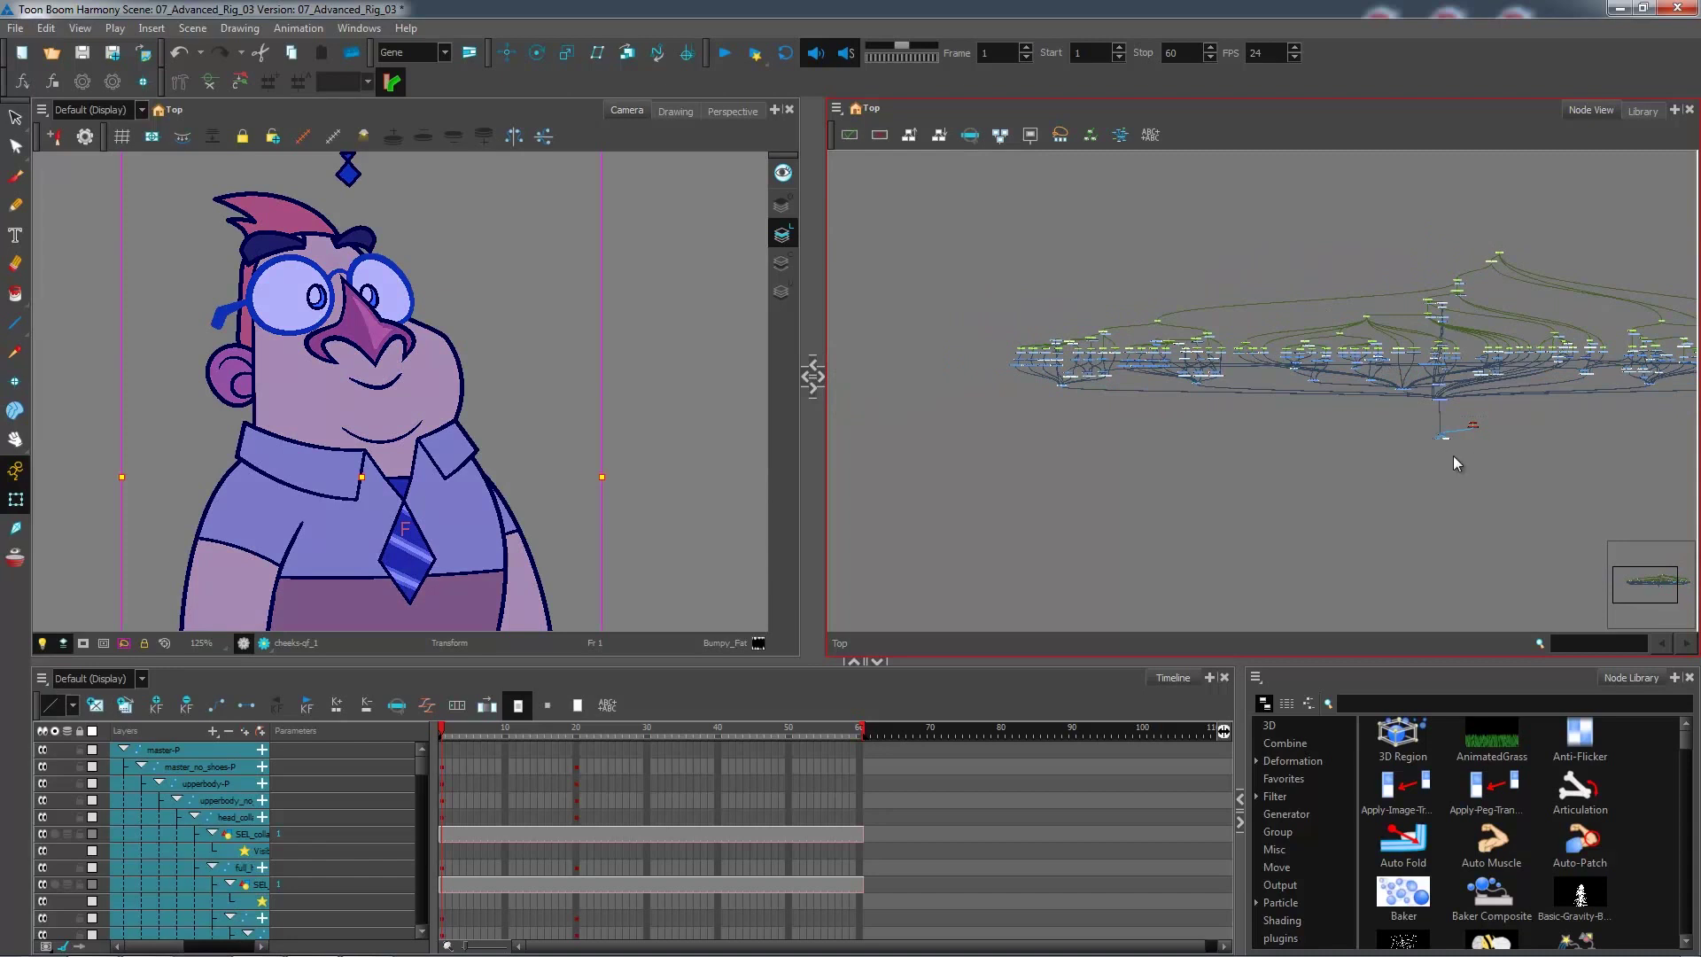
drag(1551, 433, 1317, 482)
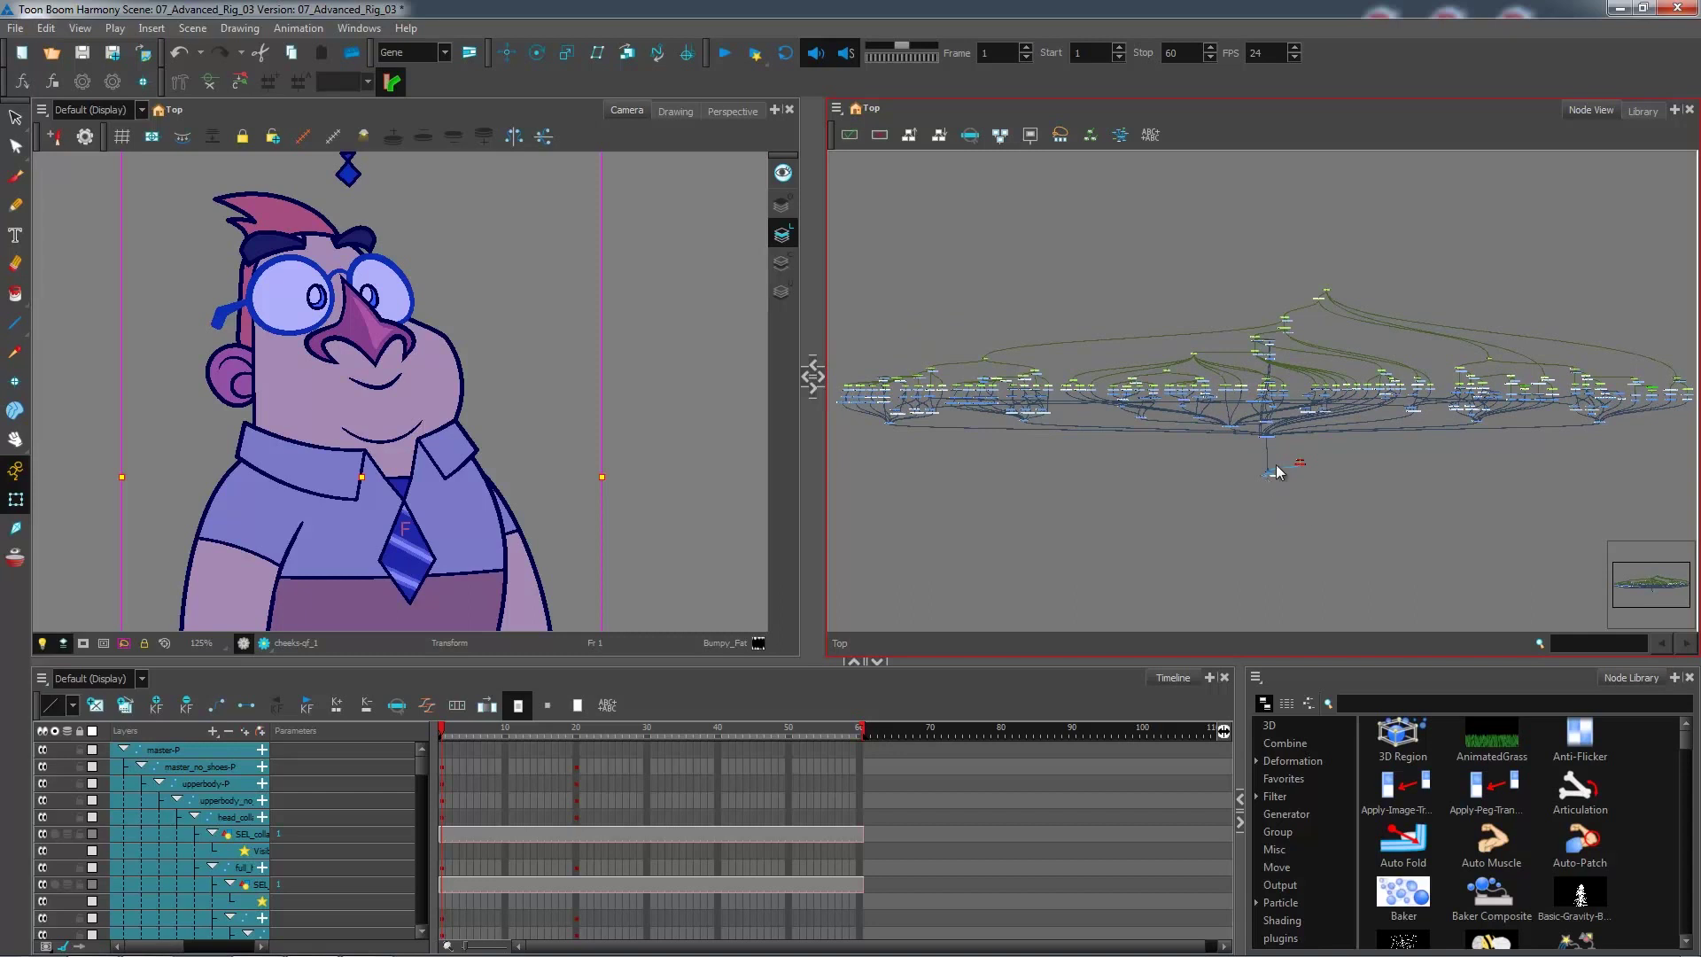
Step: Group the selected rig nodes with Ctrl+G and move the new group node lower in the network
key(ctrl+g)
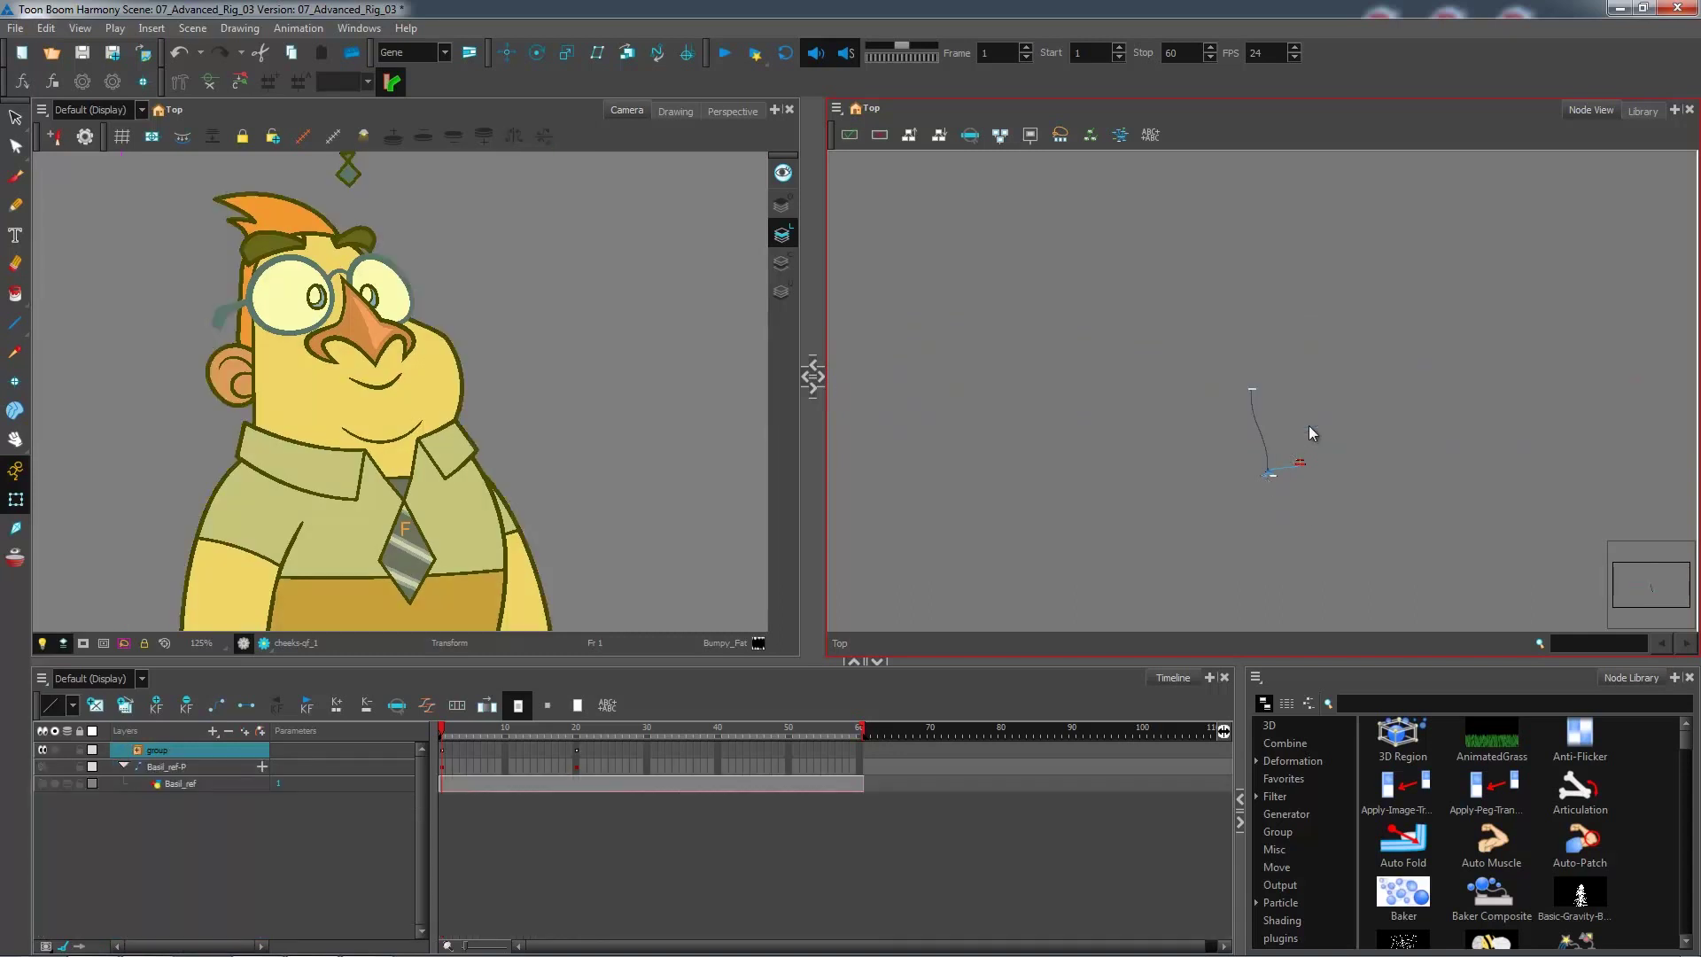
click(1325, 404)
scroll(1263, 388, up, 2)
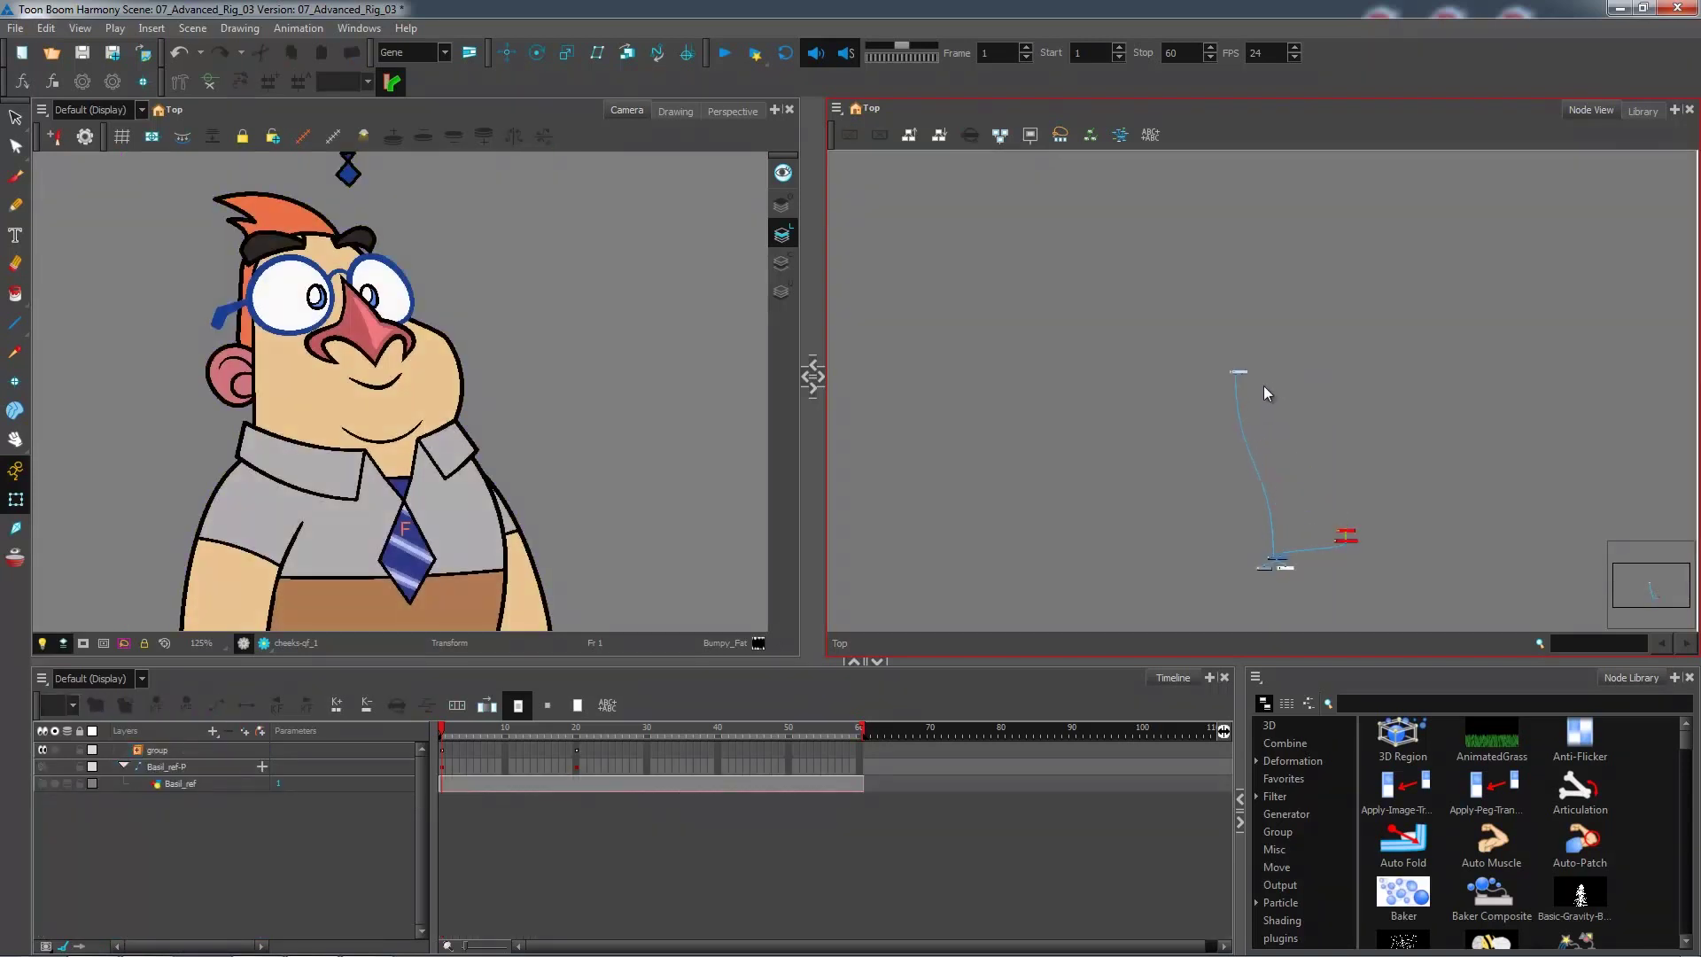
drag(1243, 373, 1289, 519)
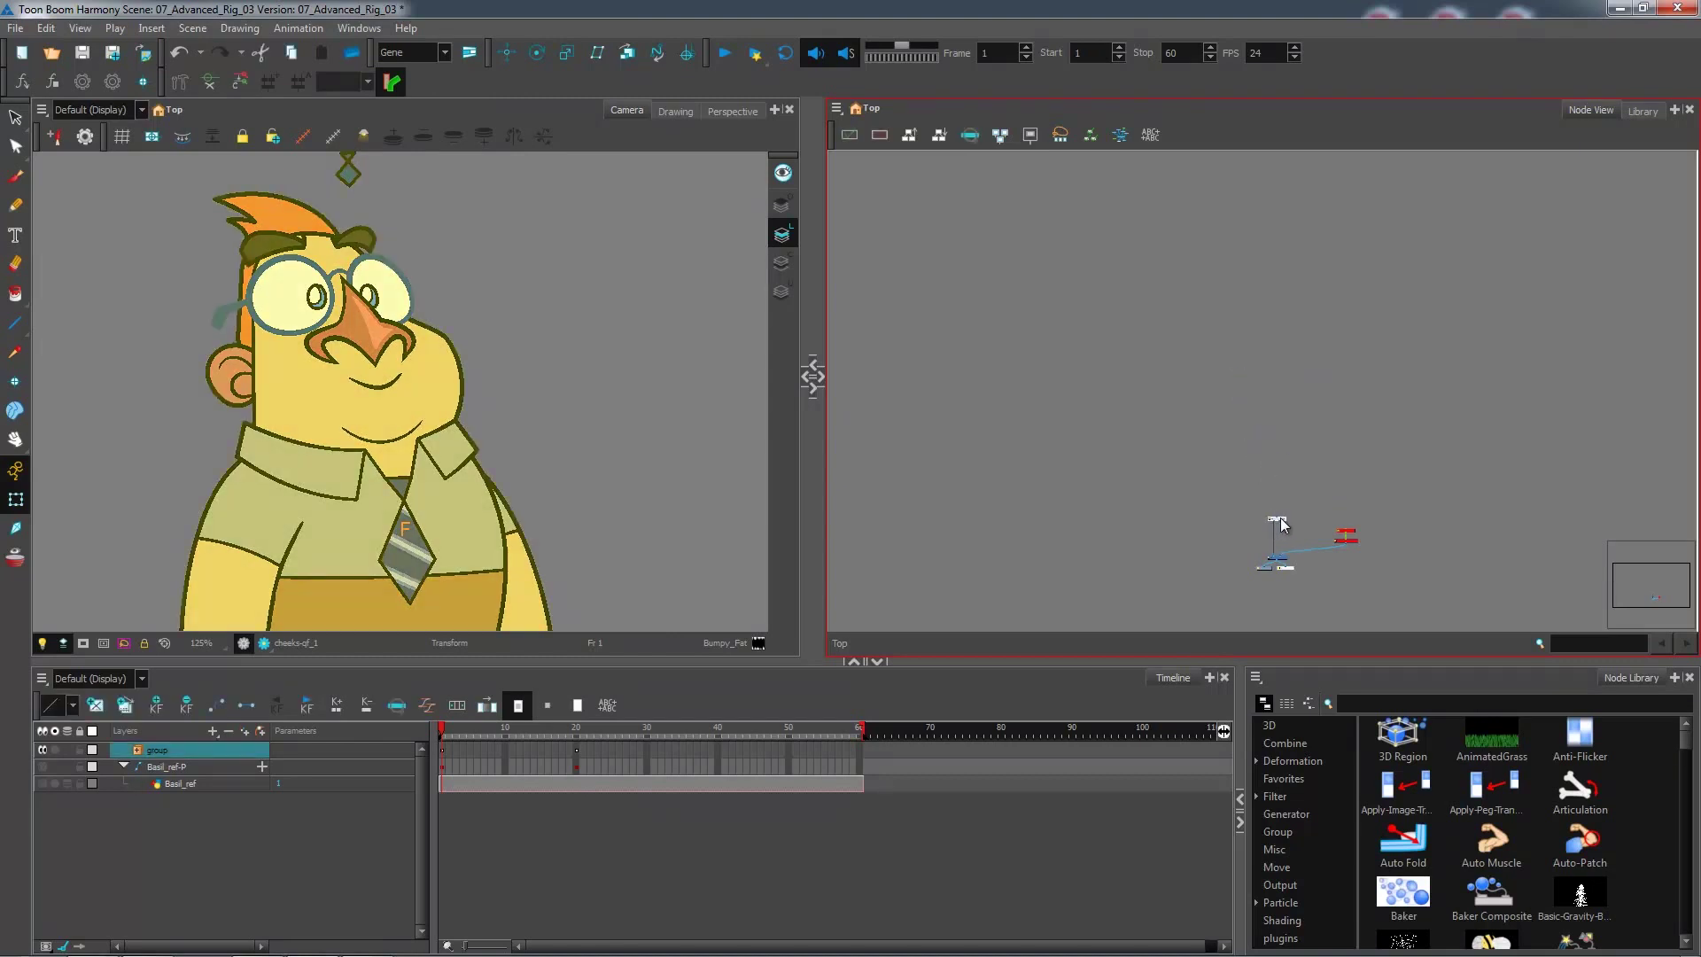
scroll(1279, 522, up, 3)
drag(1276, 532, 1263, 324)
scroll(1258, 325, up, 3)
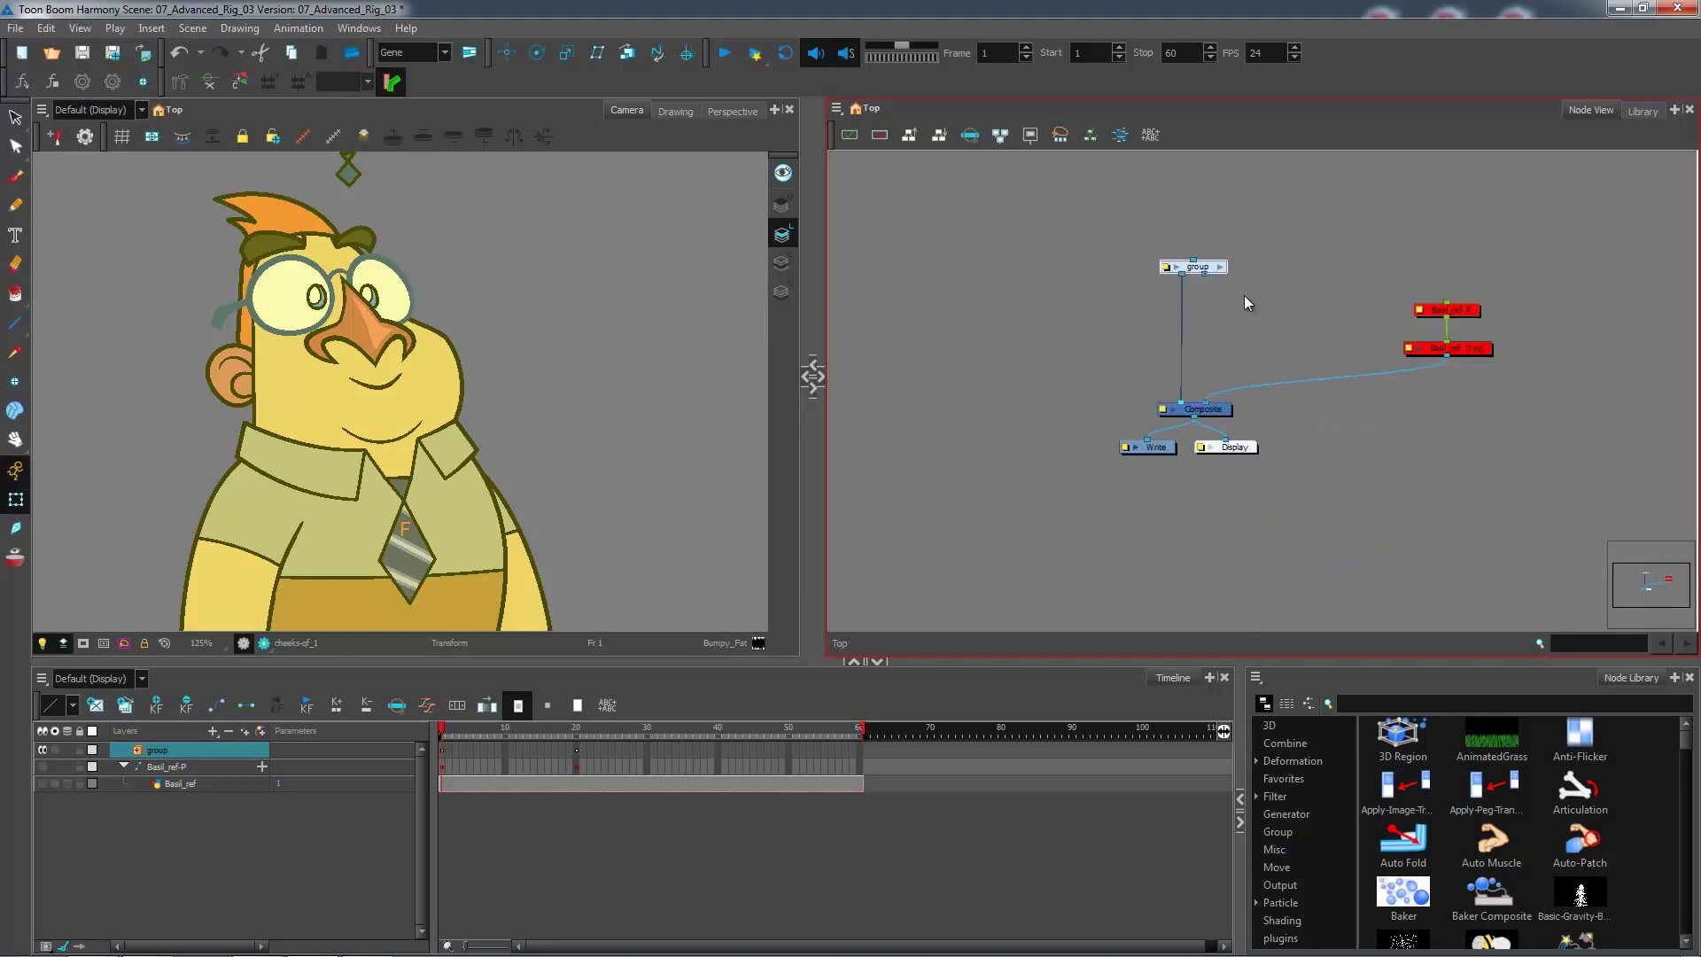
Step: Rename the group node to BASIL_gr in its Layer Properties
click(1166, 266)
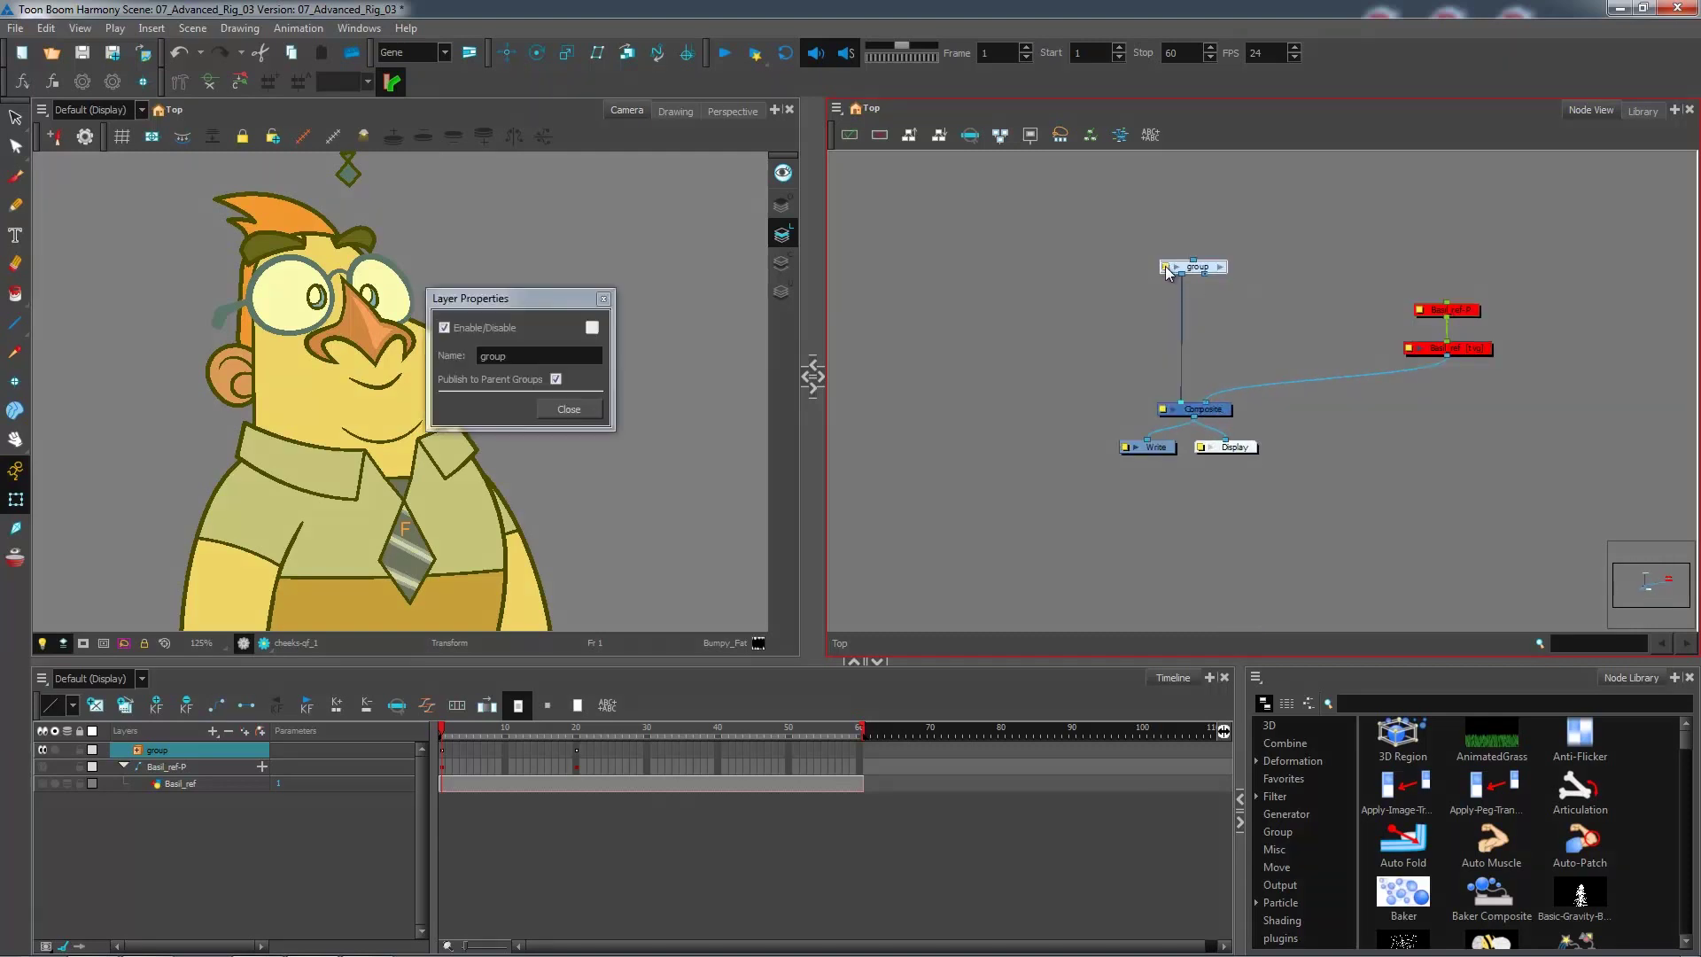
double_click(564, 362)
text(B)
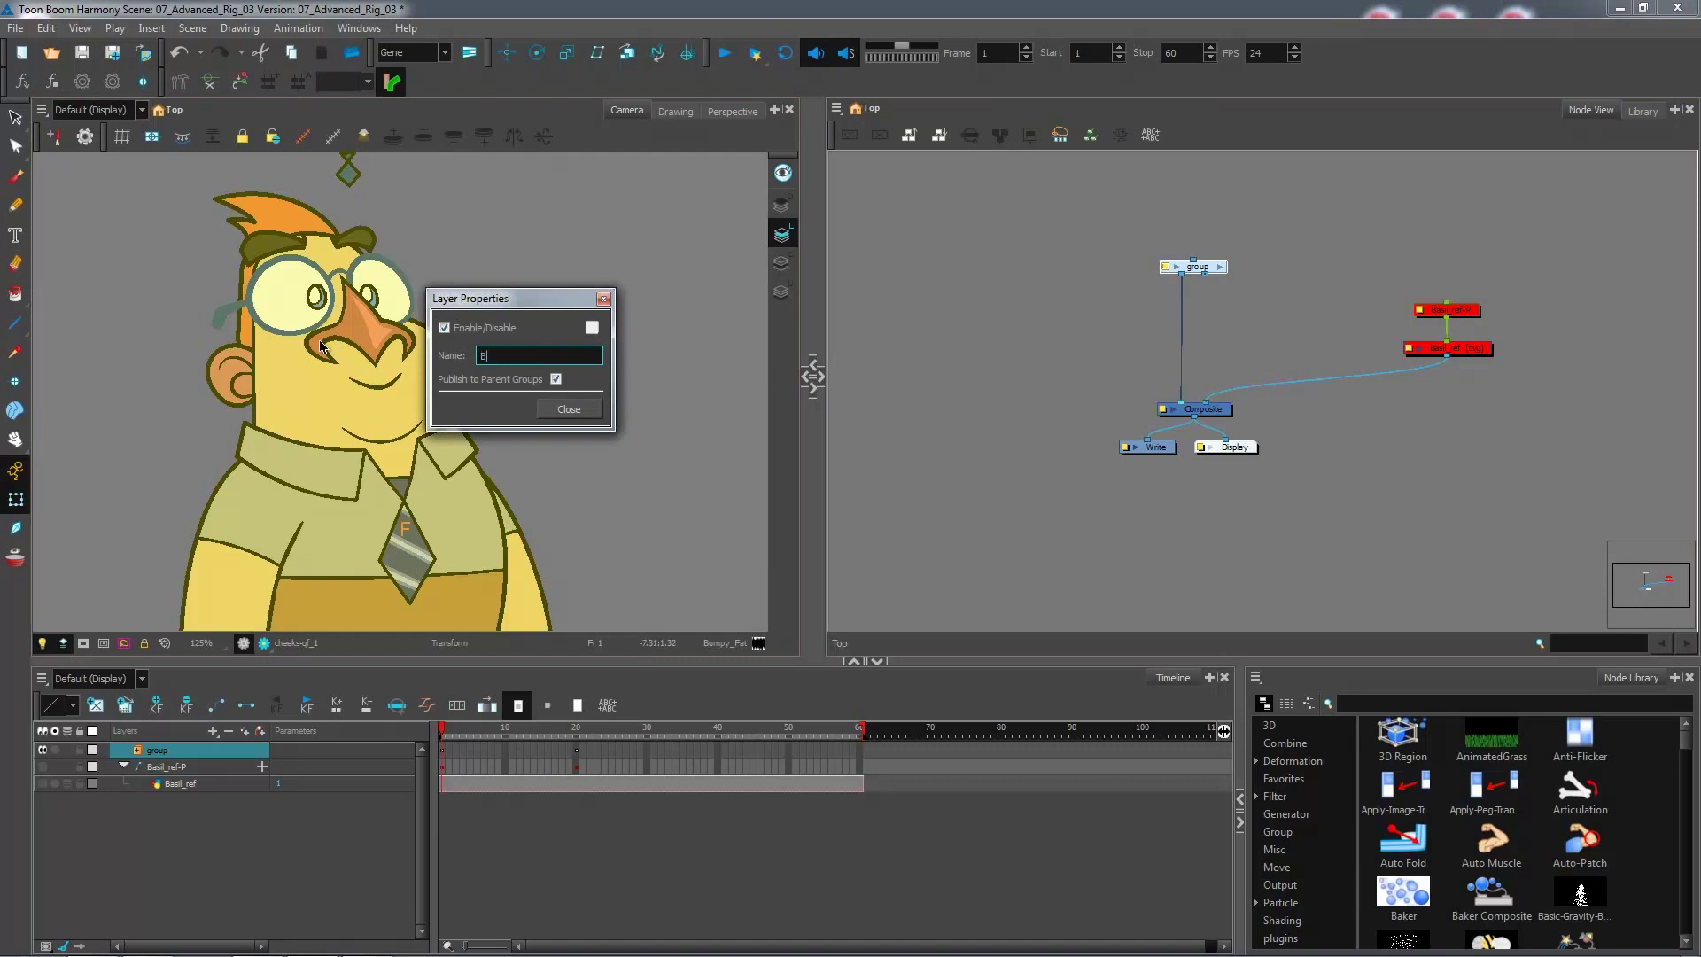
text(ASIL_gr)
key(Return)
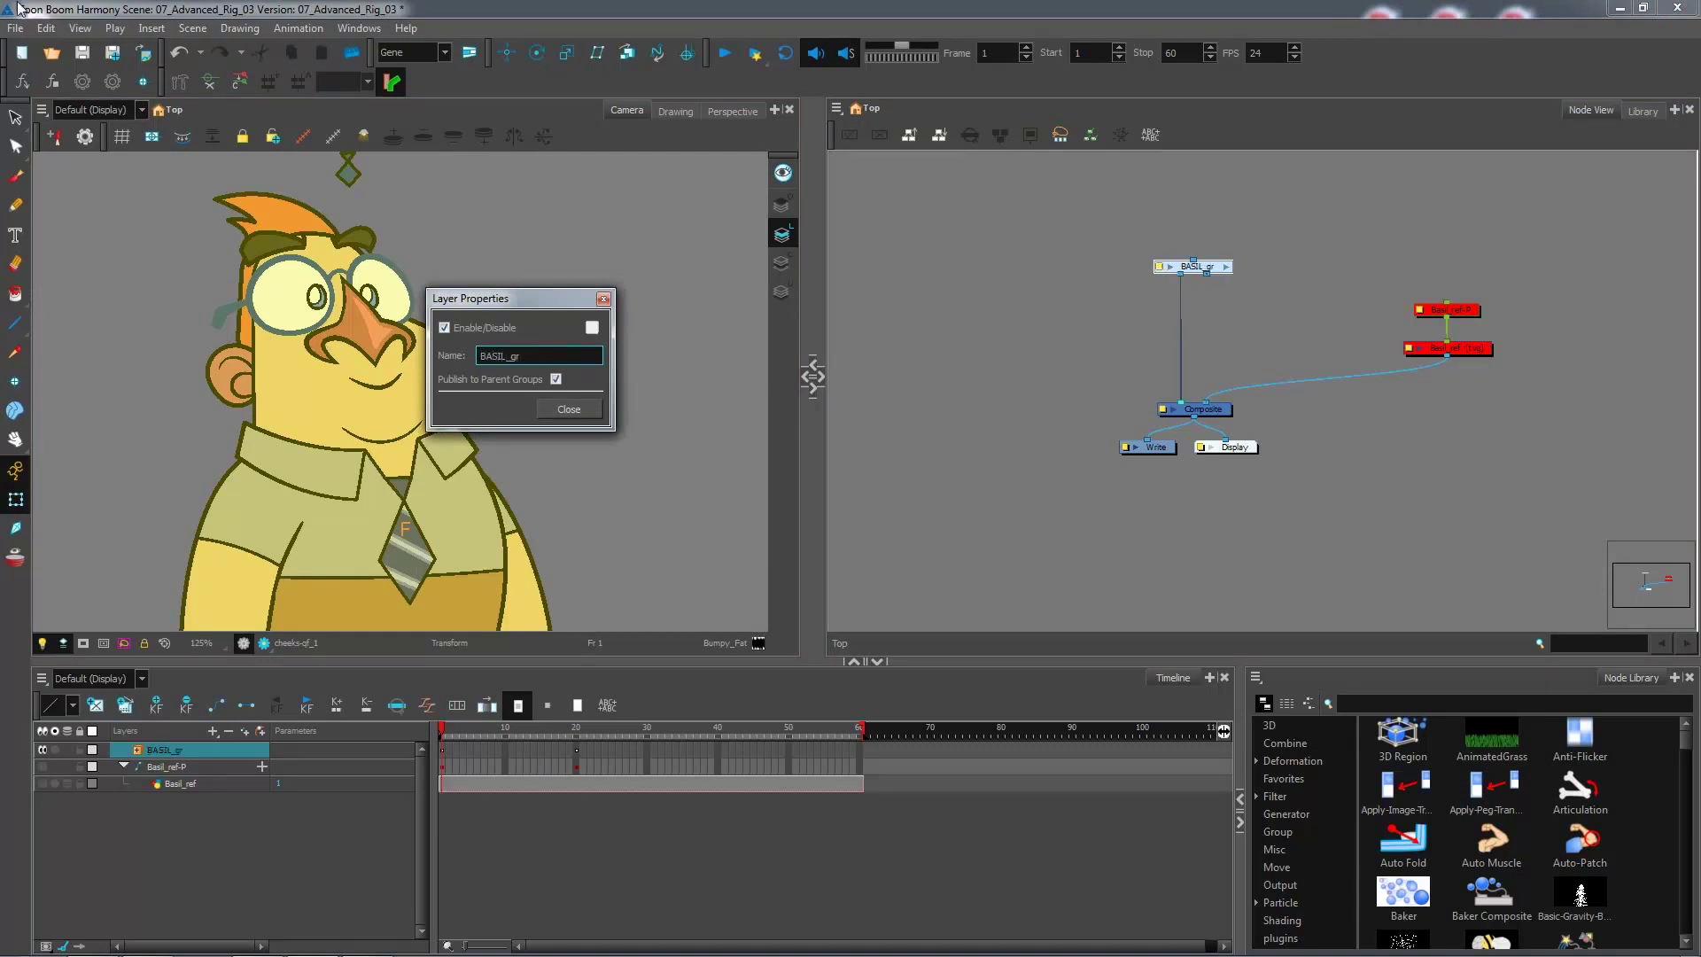
click(550, 423)
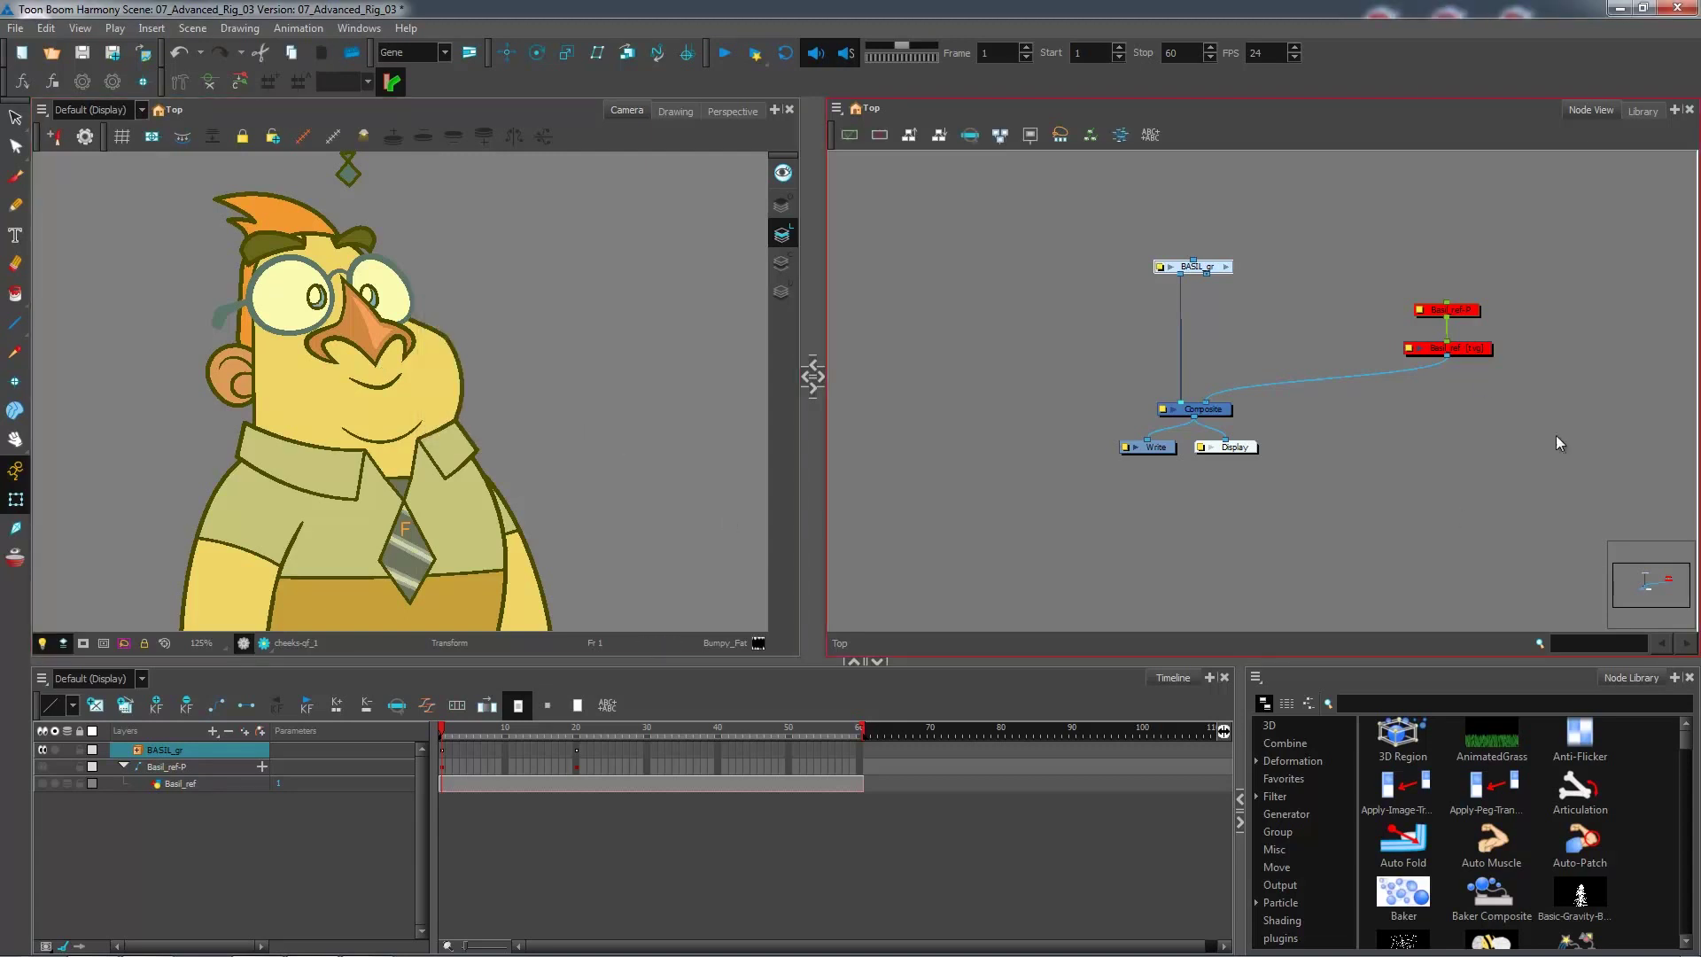
click(1228, 343)
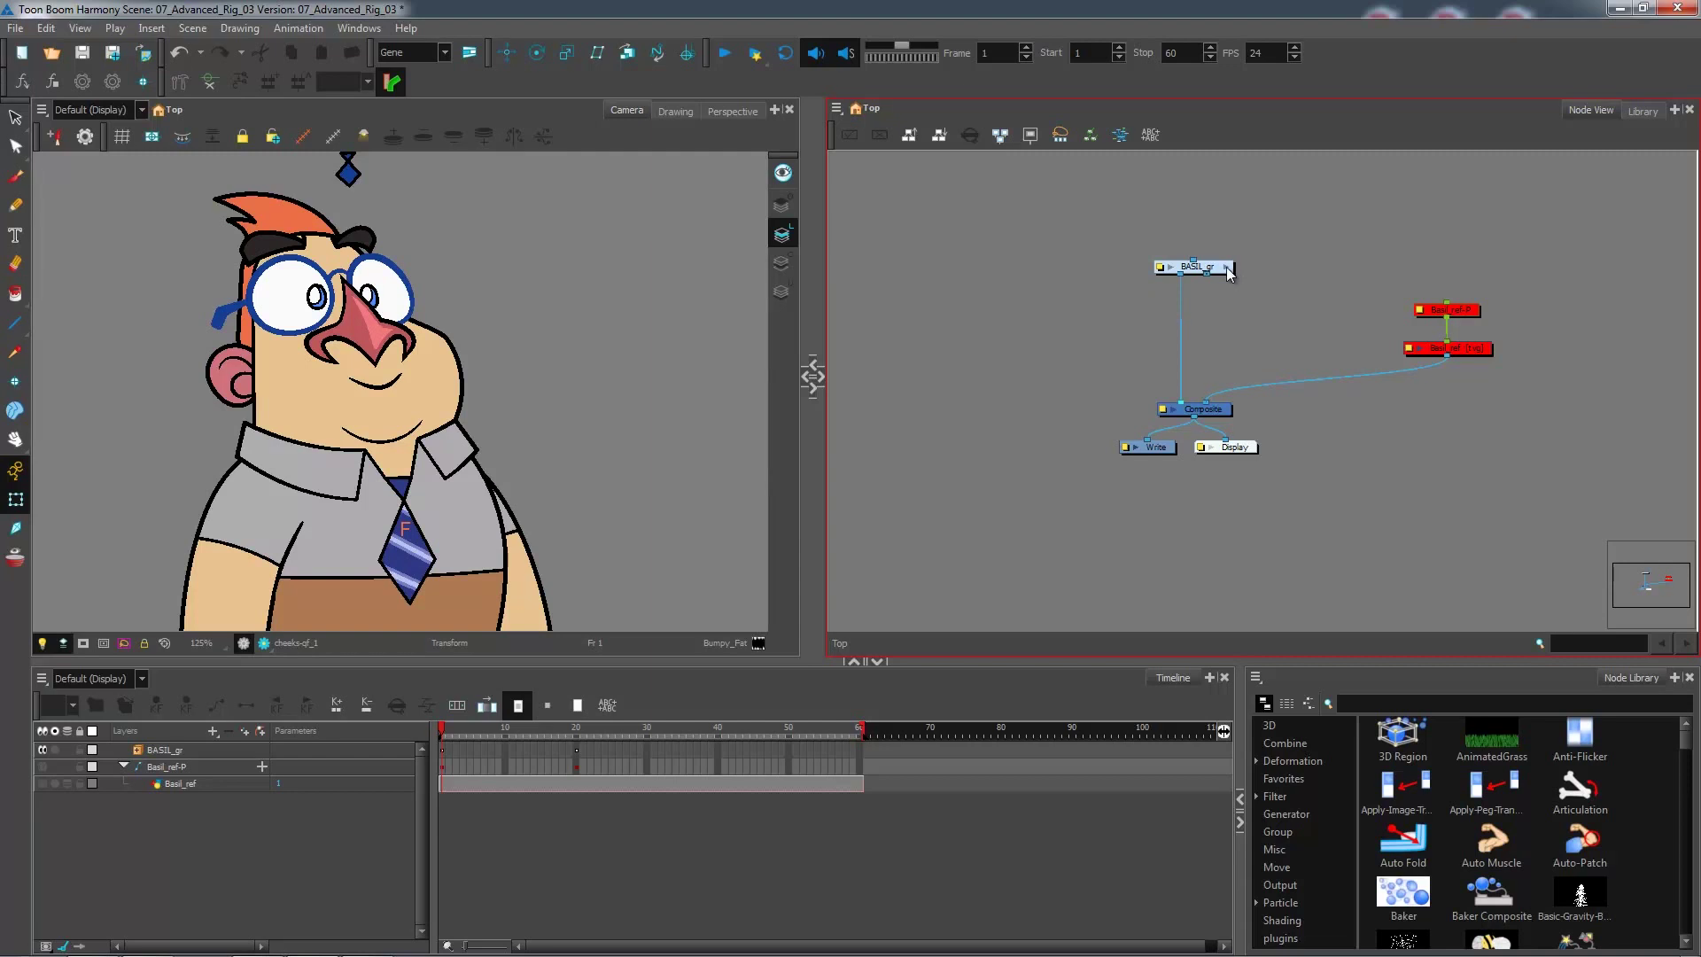
Step: Enter BASIL_gr, return to Top, re-enter, and pan across the group's internal network
click(1228, 268)
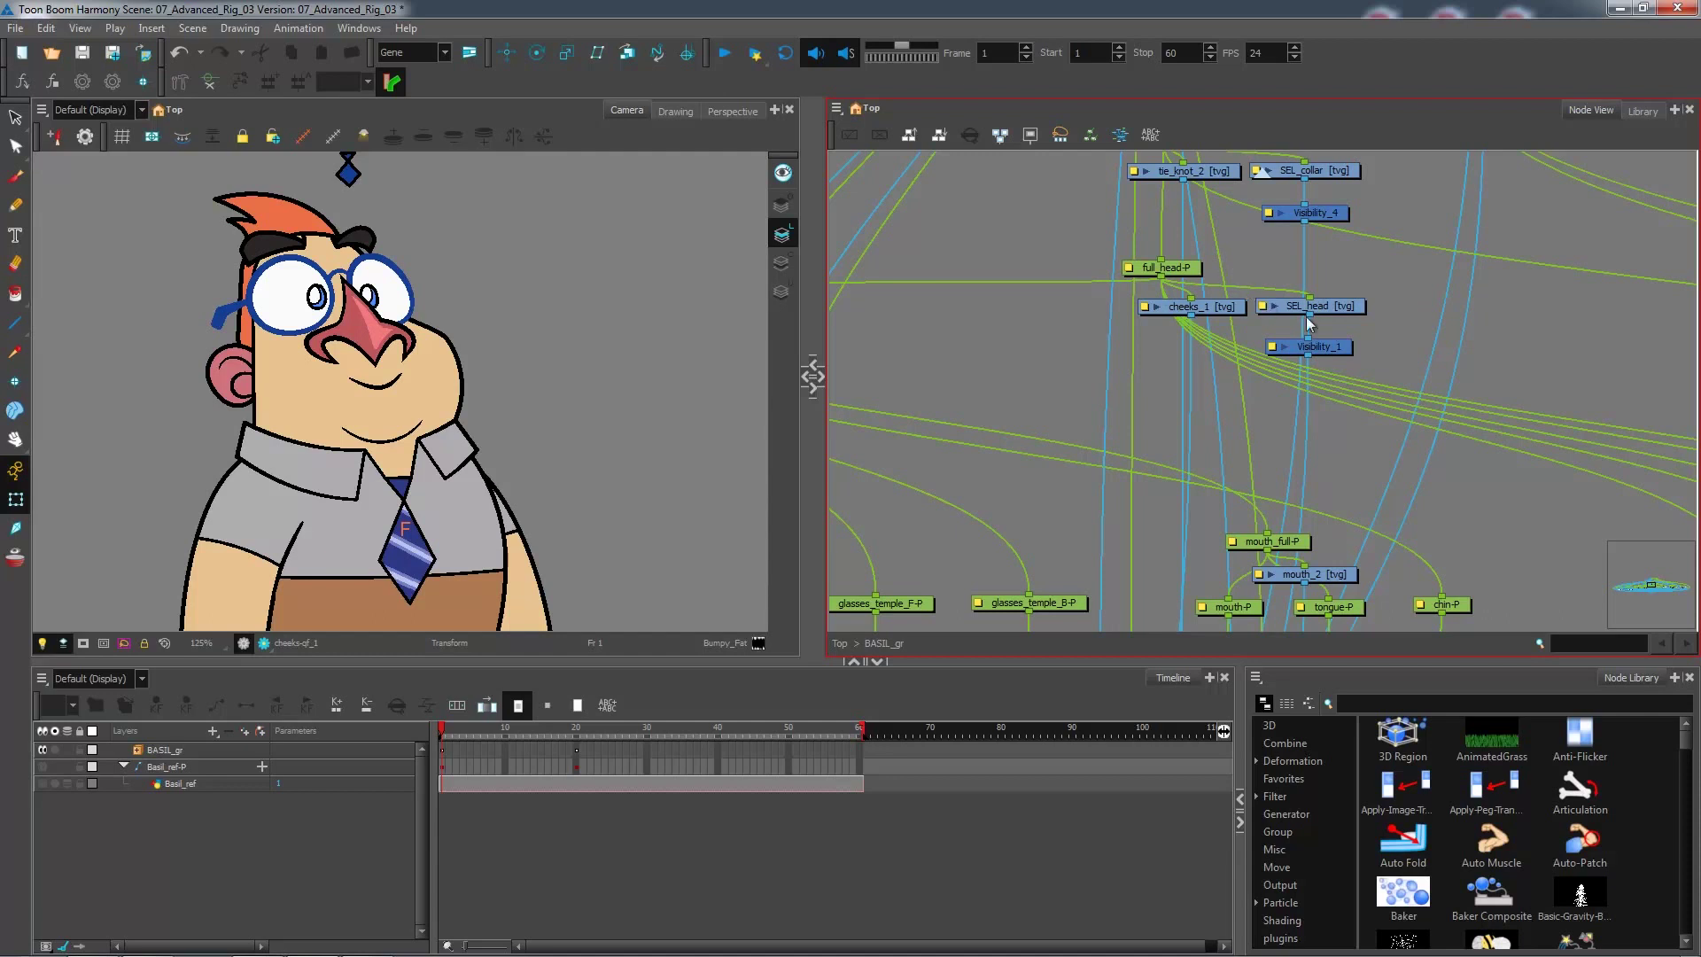
click(841, 645)
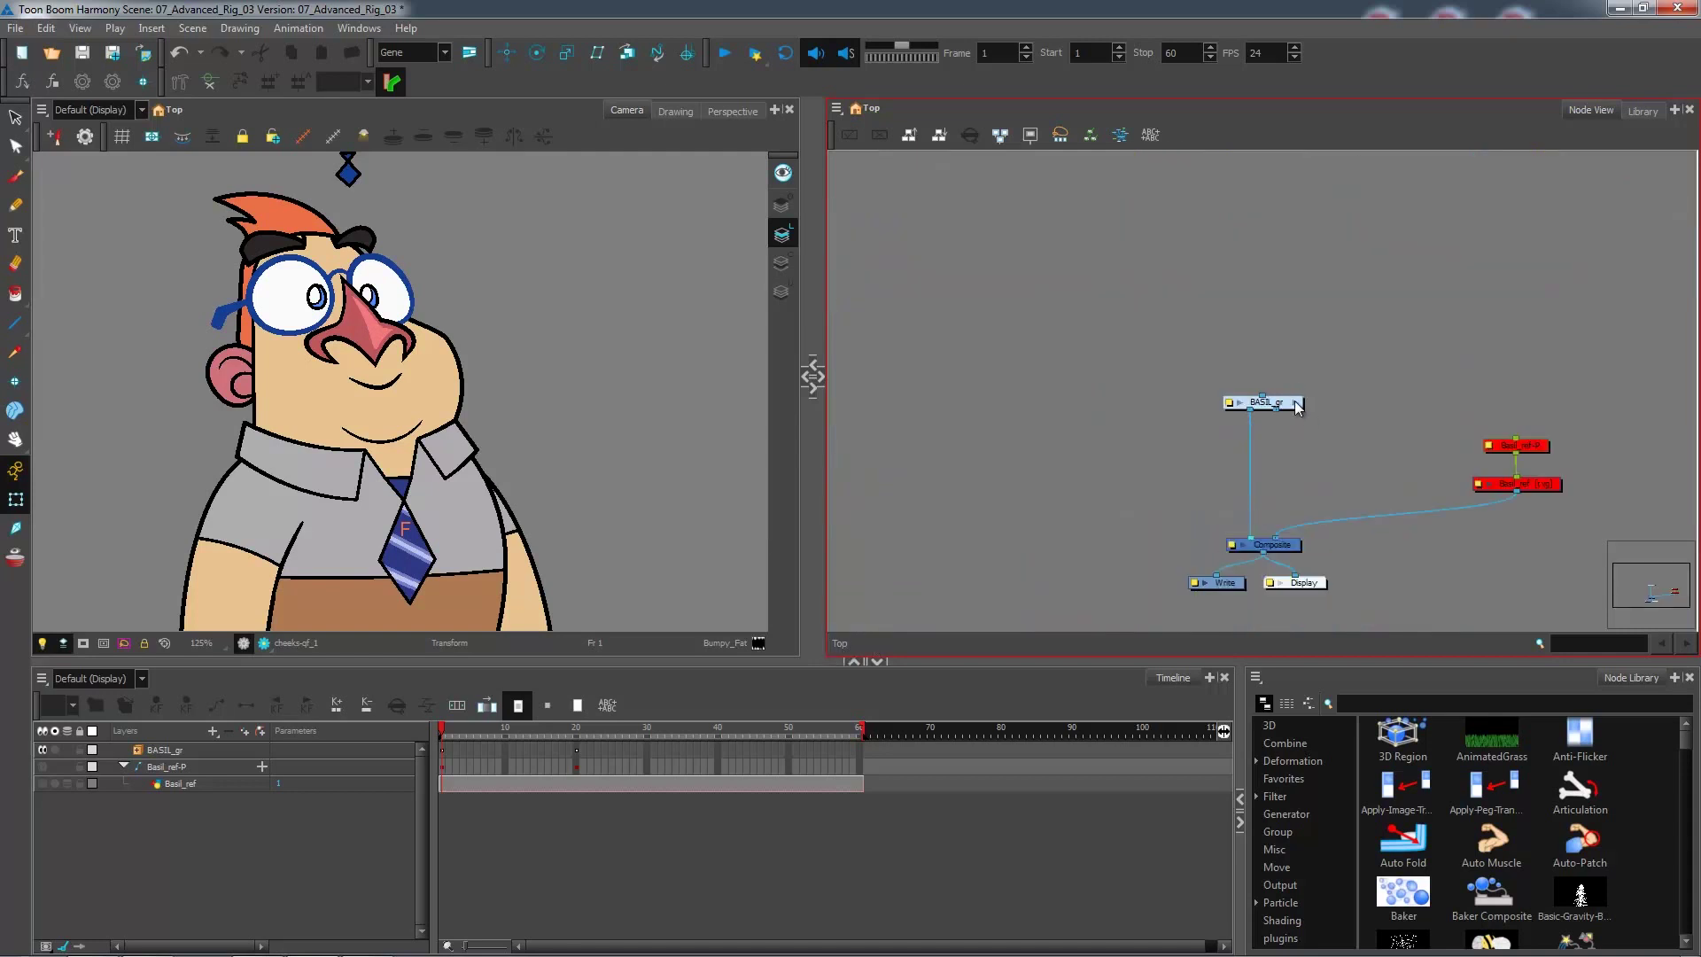
click(1296, 404)
scroll(1347, 486, down, 6)
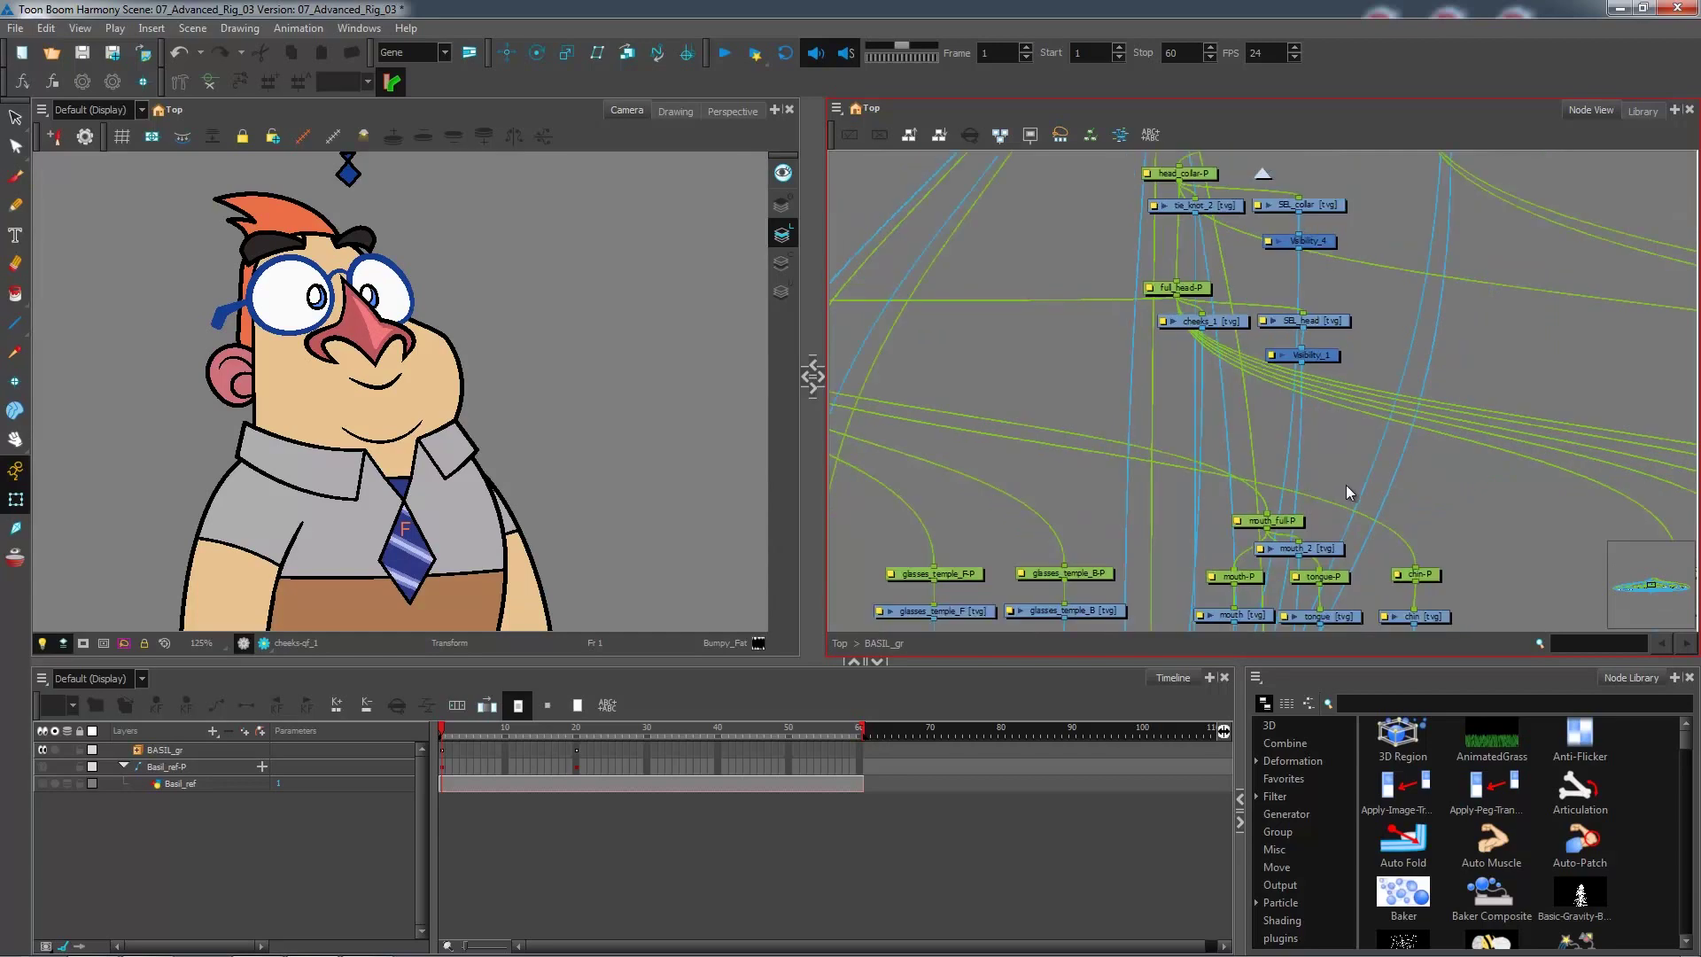
drag(1285, 550, 1031, 473)
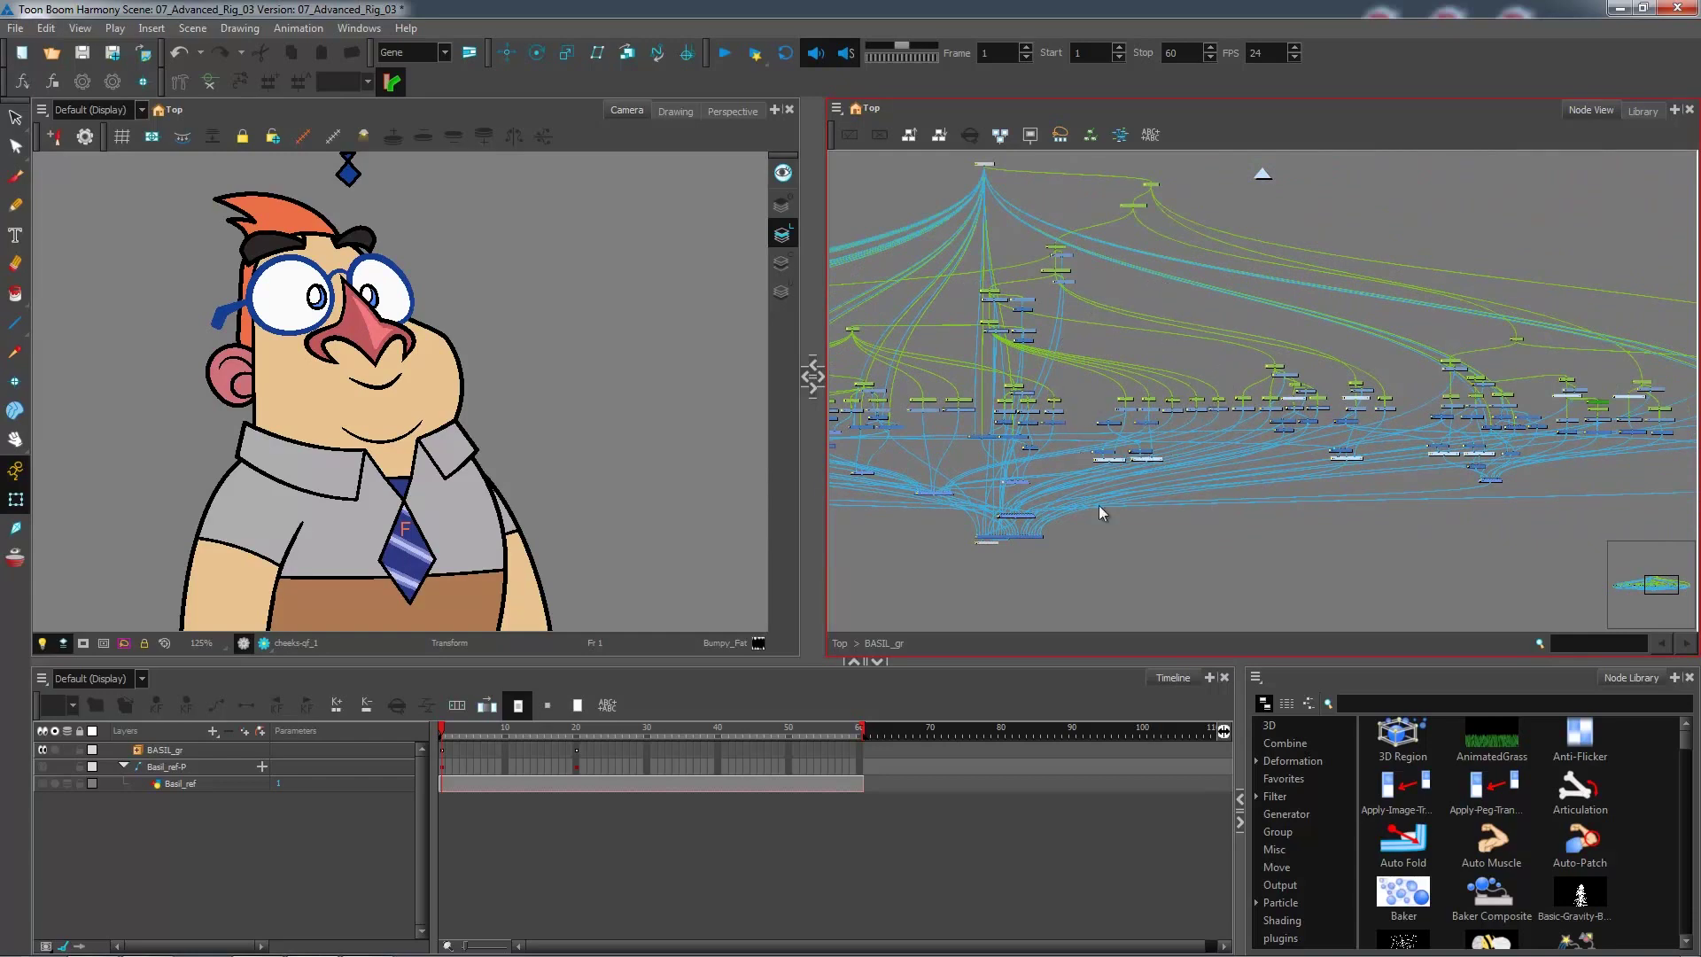
Step: Rearrange Multi-Port-Out lower, master_comp down-left and Composite up-right inside BASIL_gr
scroll(1152, 408, up, 3)
scroll(1174, 386, up, 2)
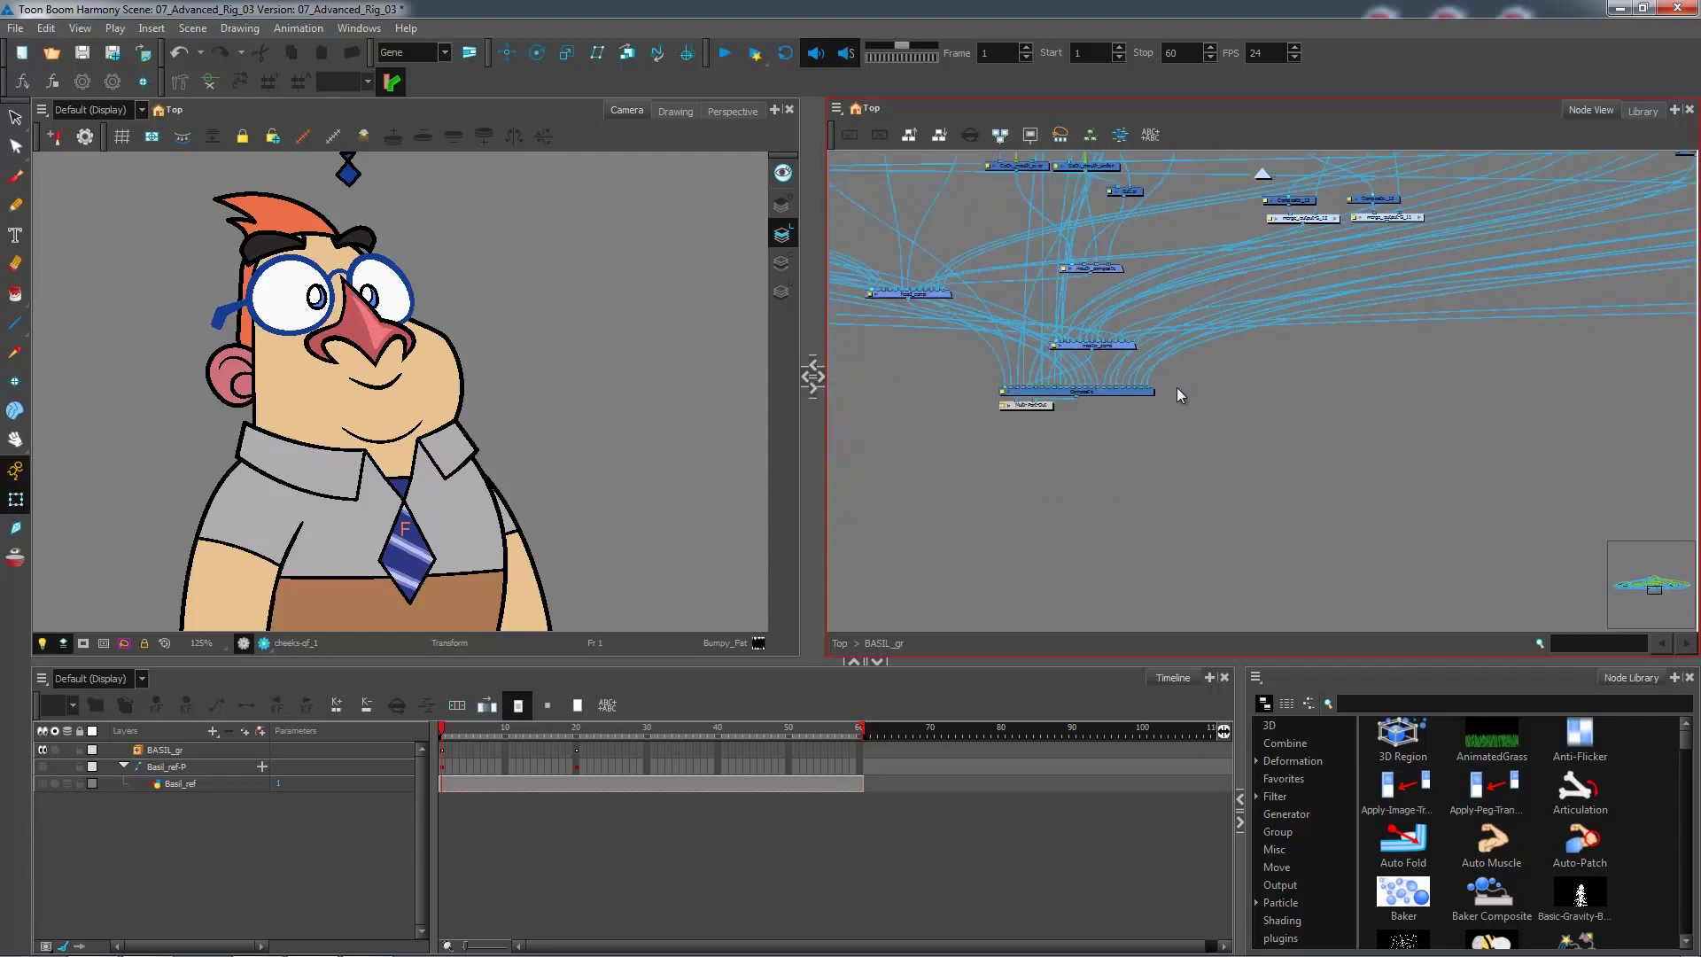
scroll(1178, 394, up, 5)
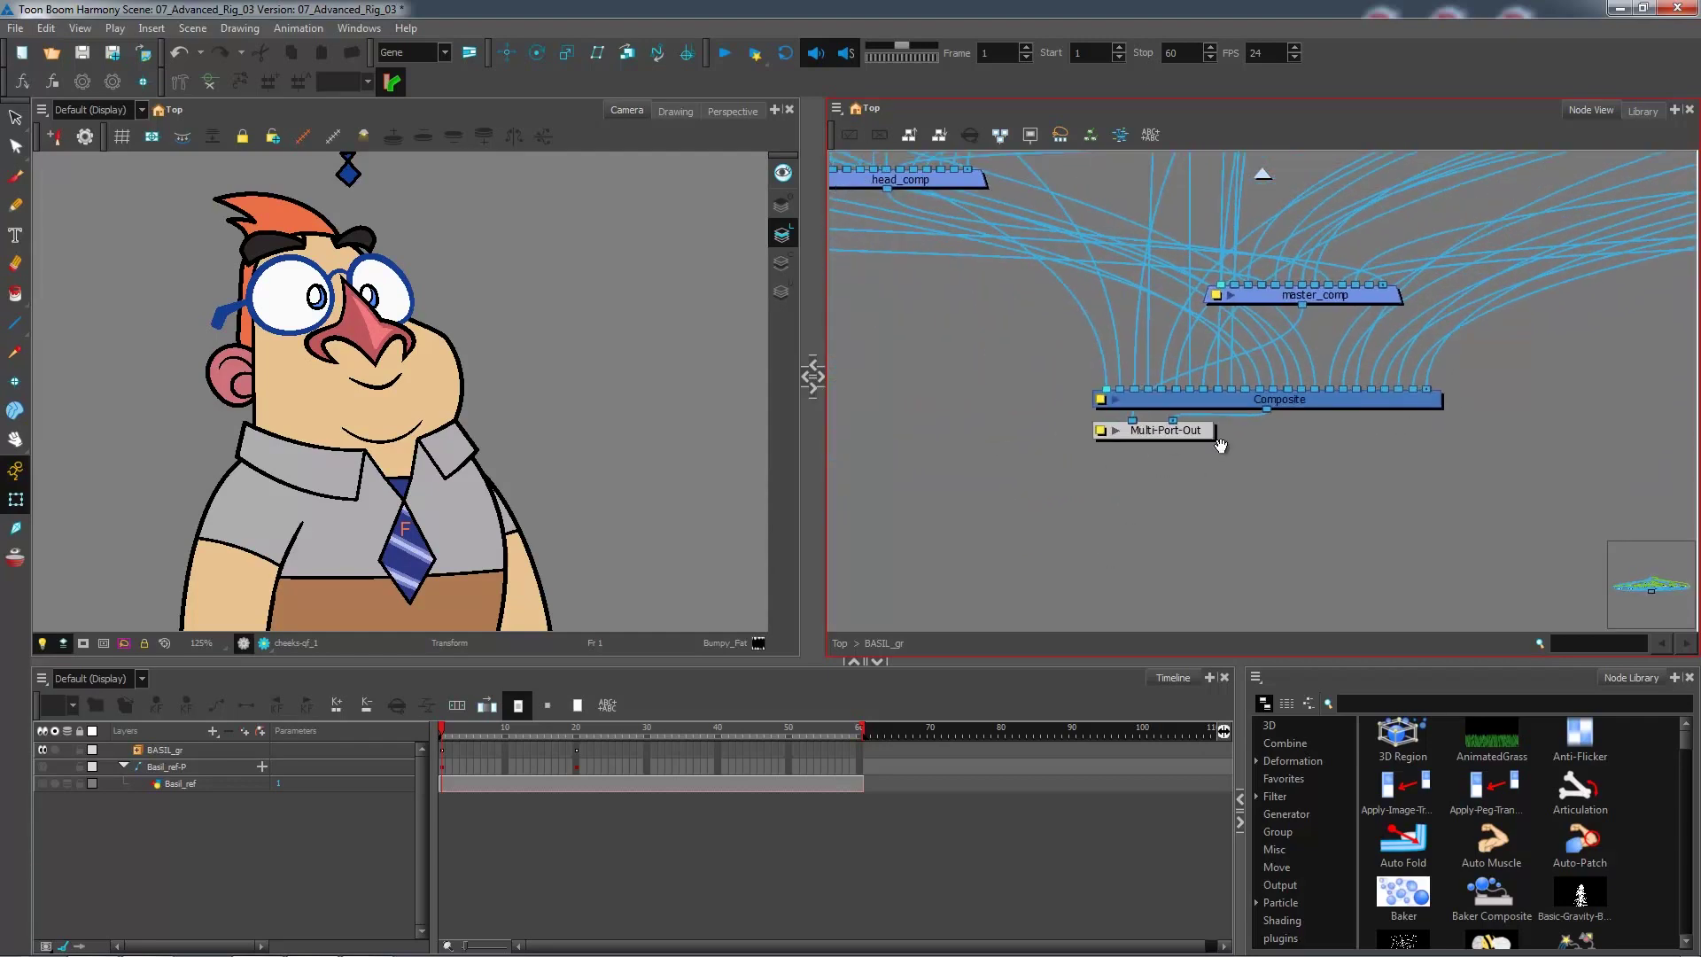
drag(1188, 433, 1299, 543)
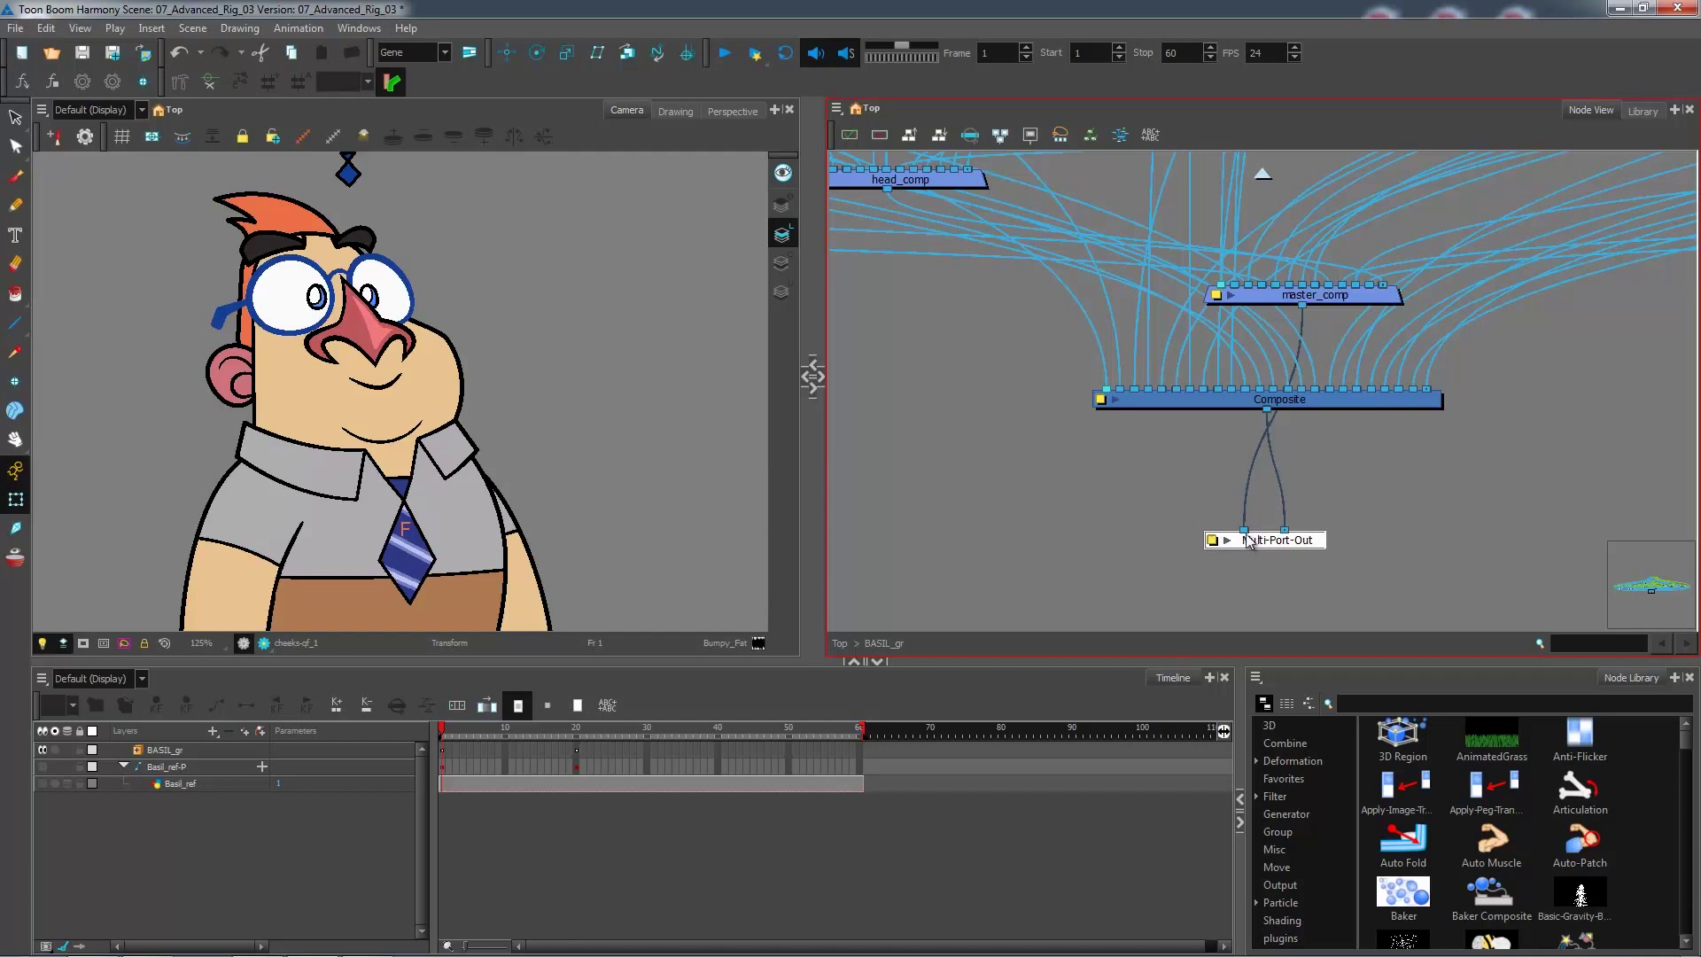
drag(1342, 299, 1029, 369)
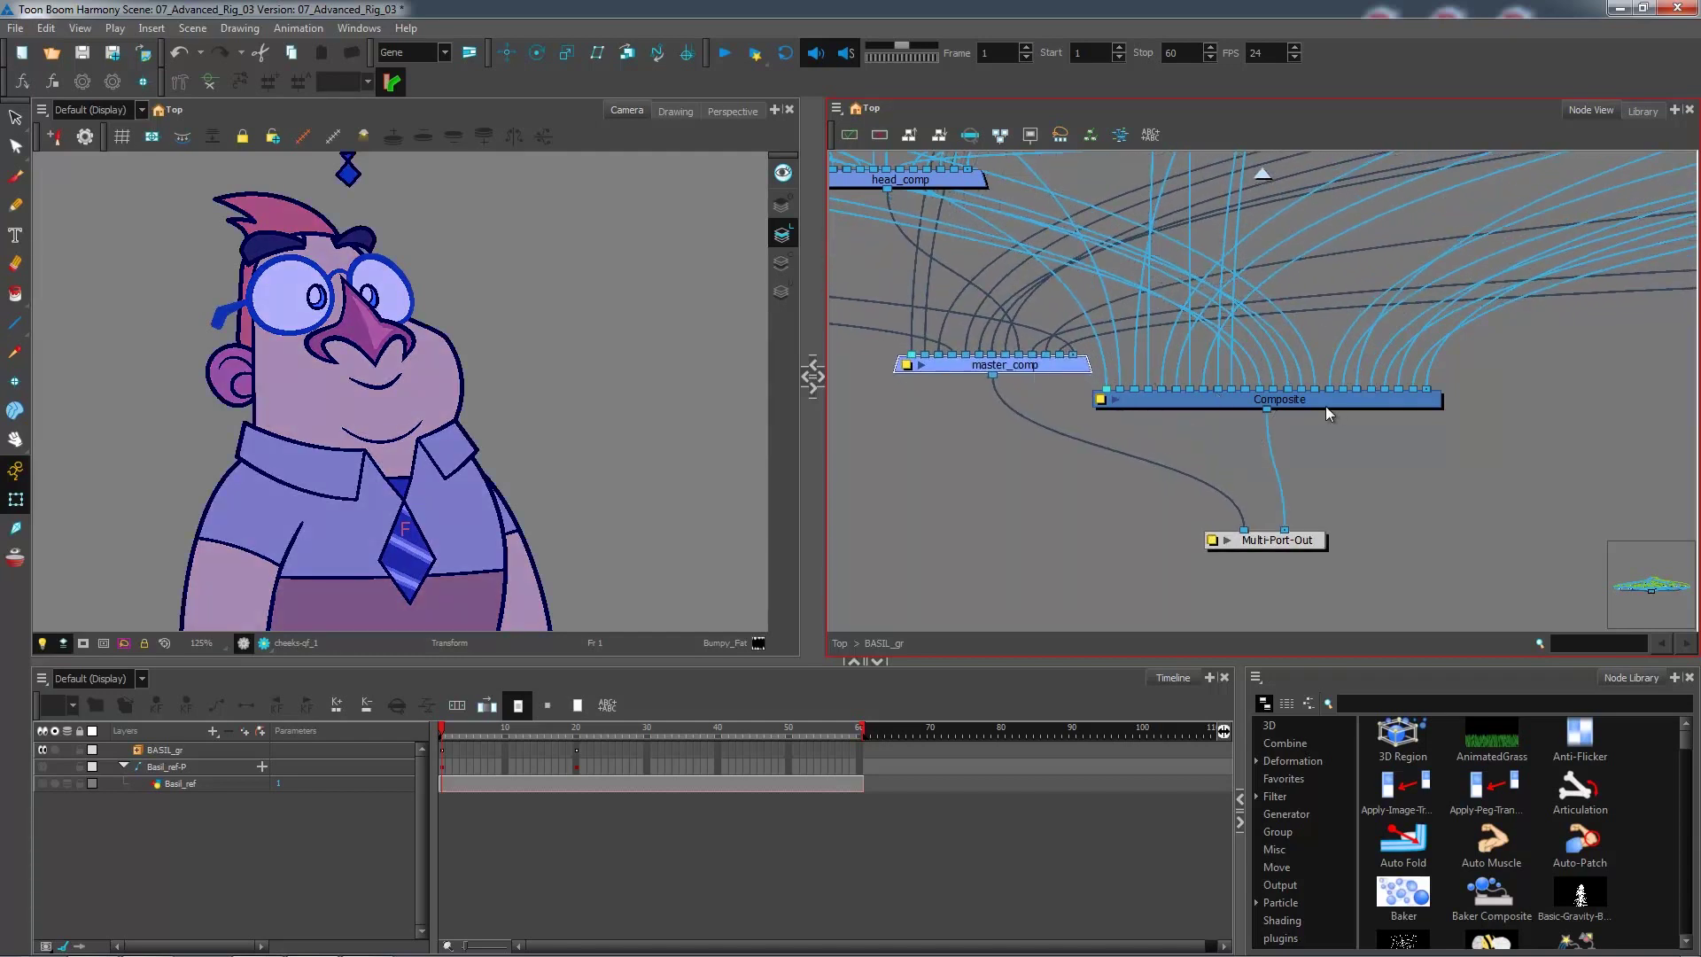
drag(1316, 401, 1432, 386)
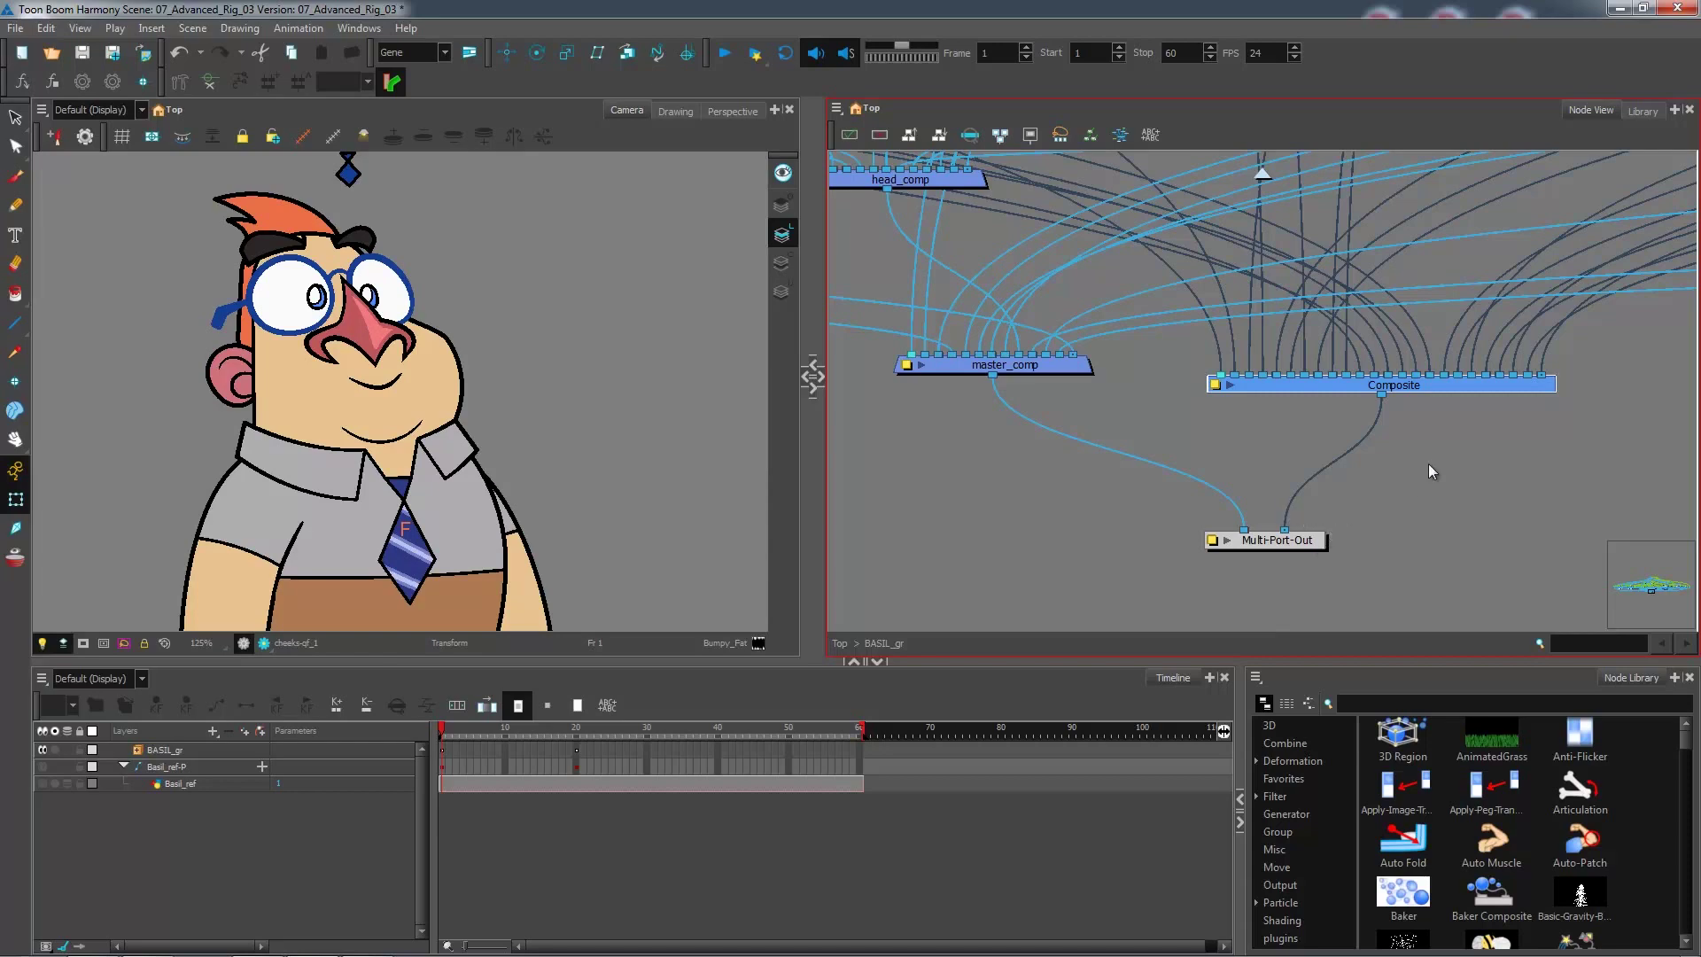
scroll(1359, 418, down, 1)
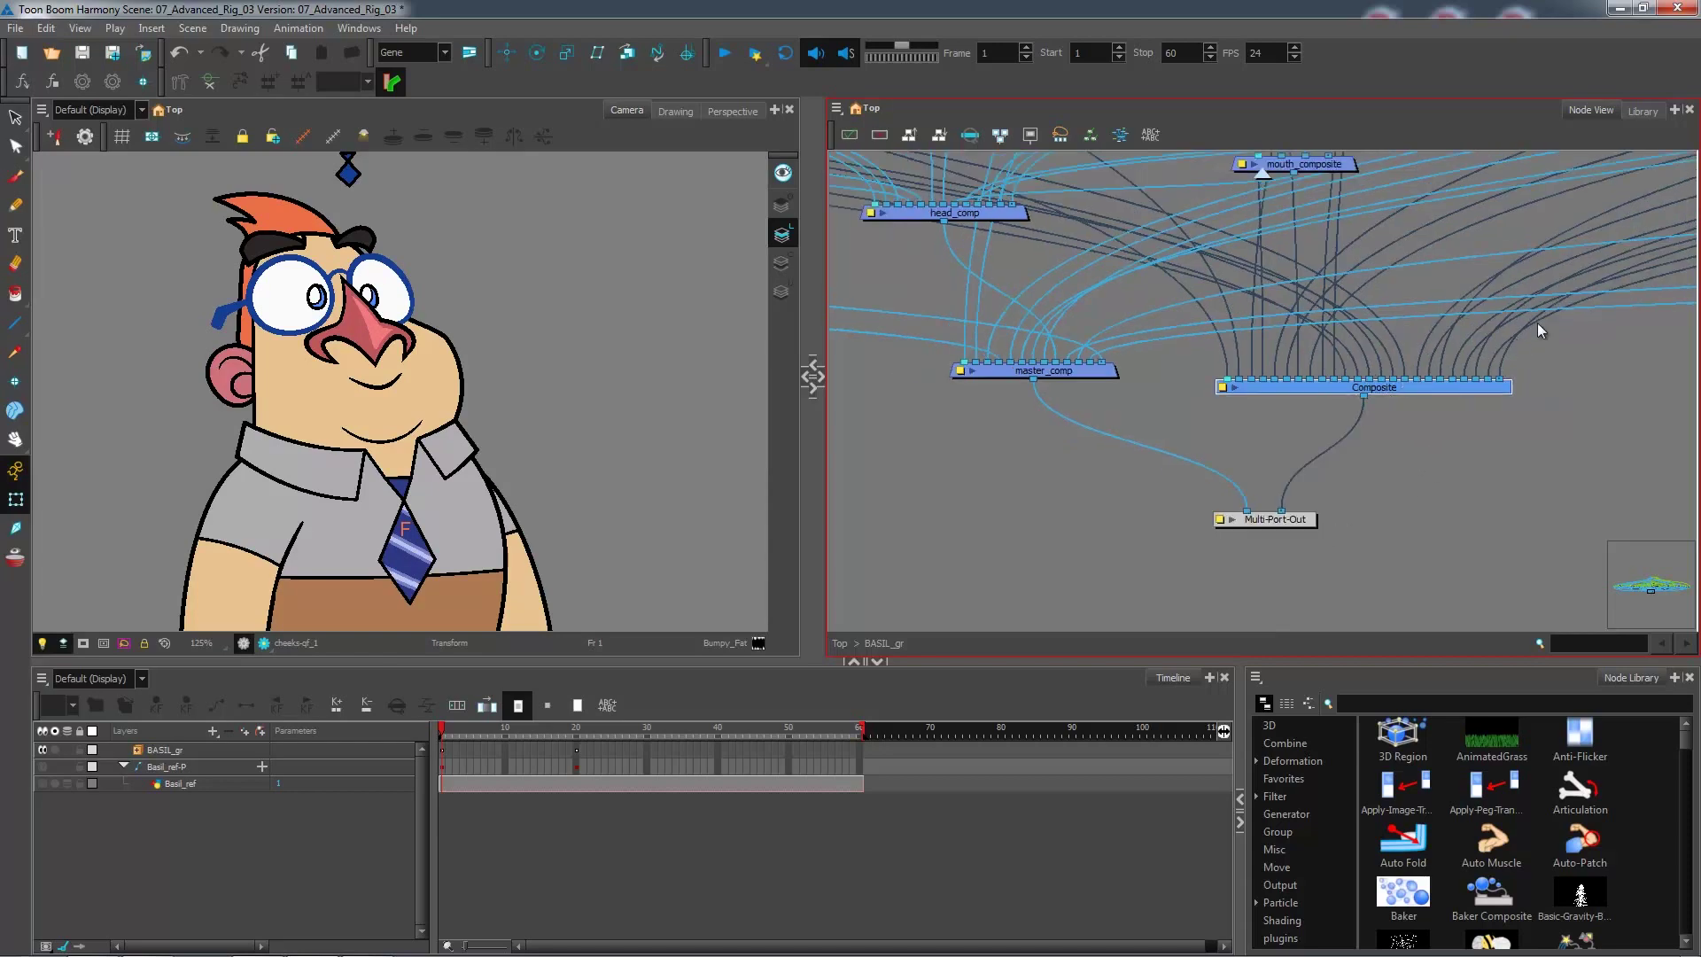
drag(1453, 400, 1449, 337)
drag(1546, 298, 1028, 553)
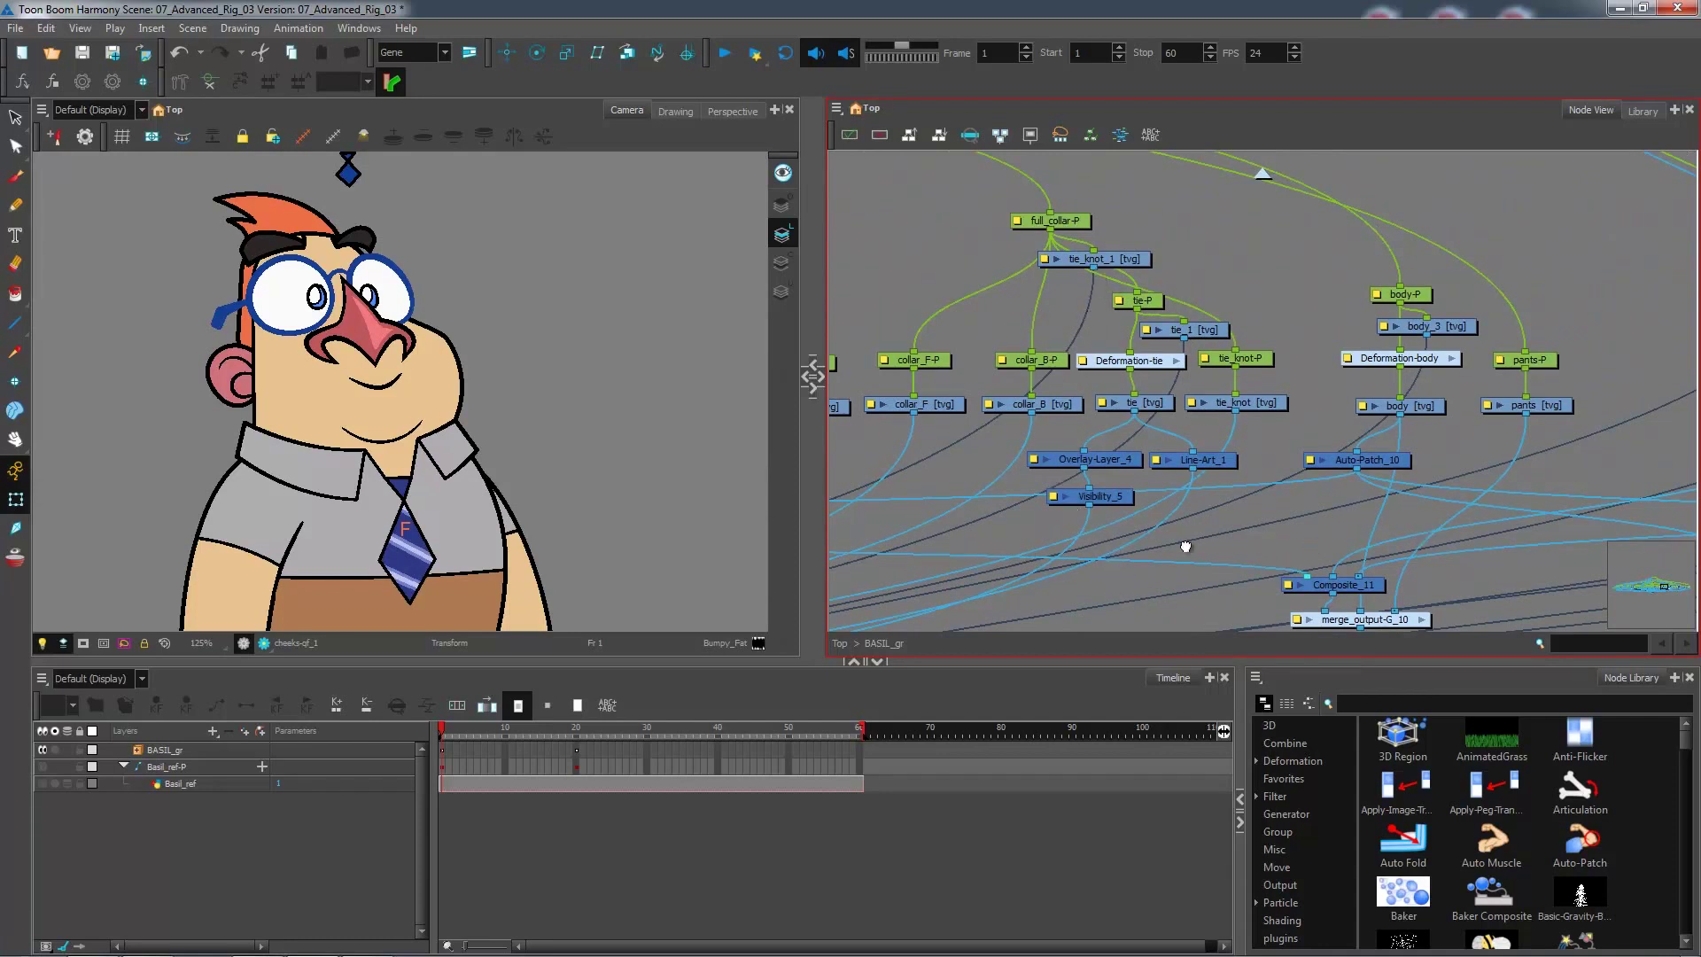
drag(1186, 547, 933, 530)
drag(1044, 422, 1322, 412)
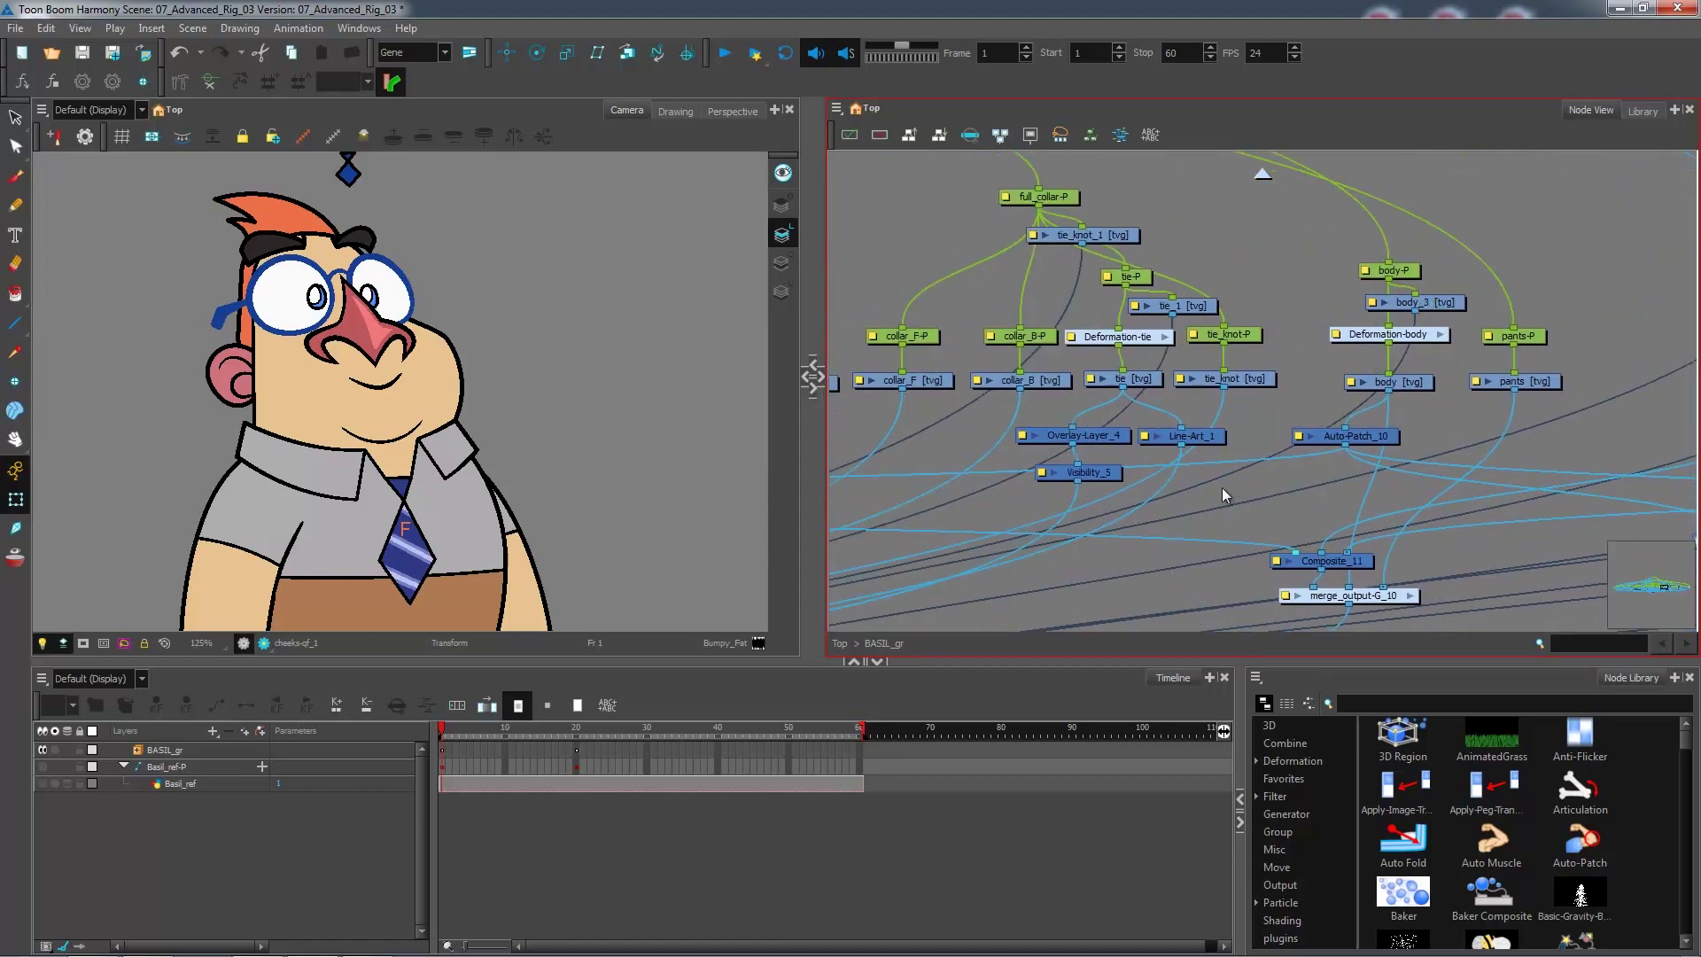
drag(895, 594, 1327, 348)
drag(987, 532, 1481, 373)
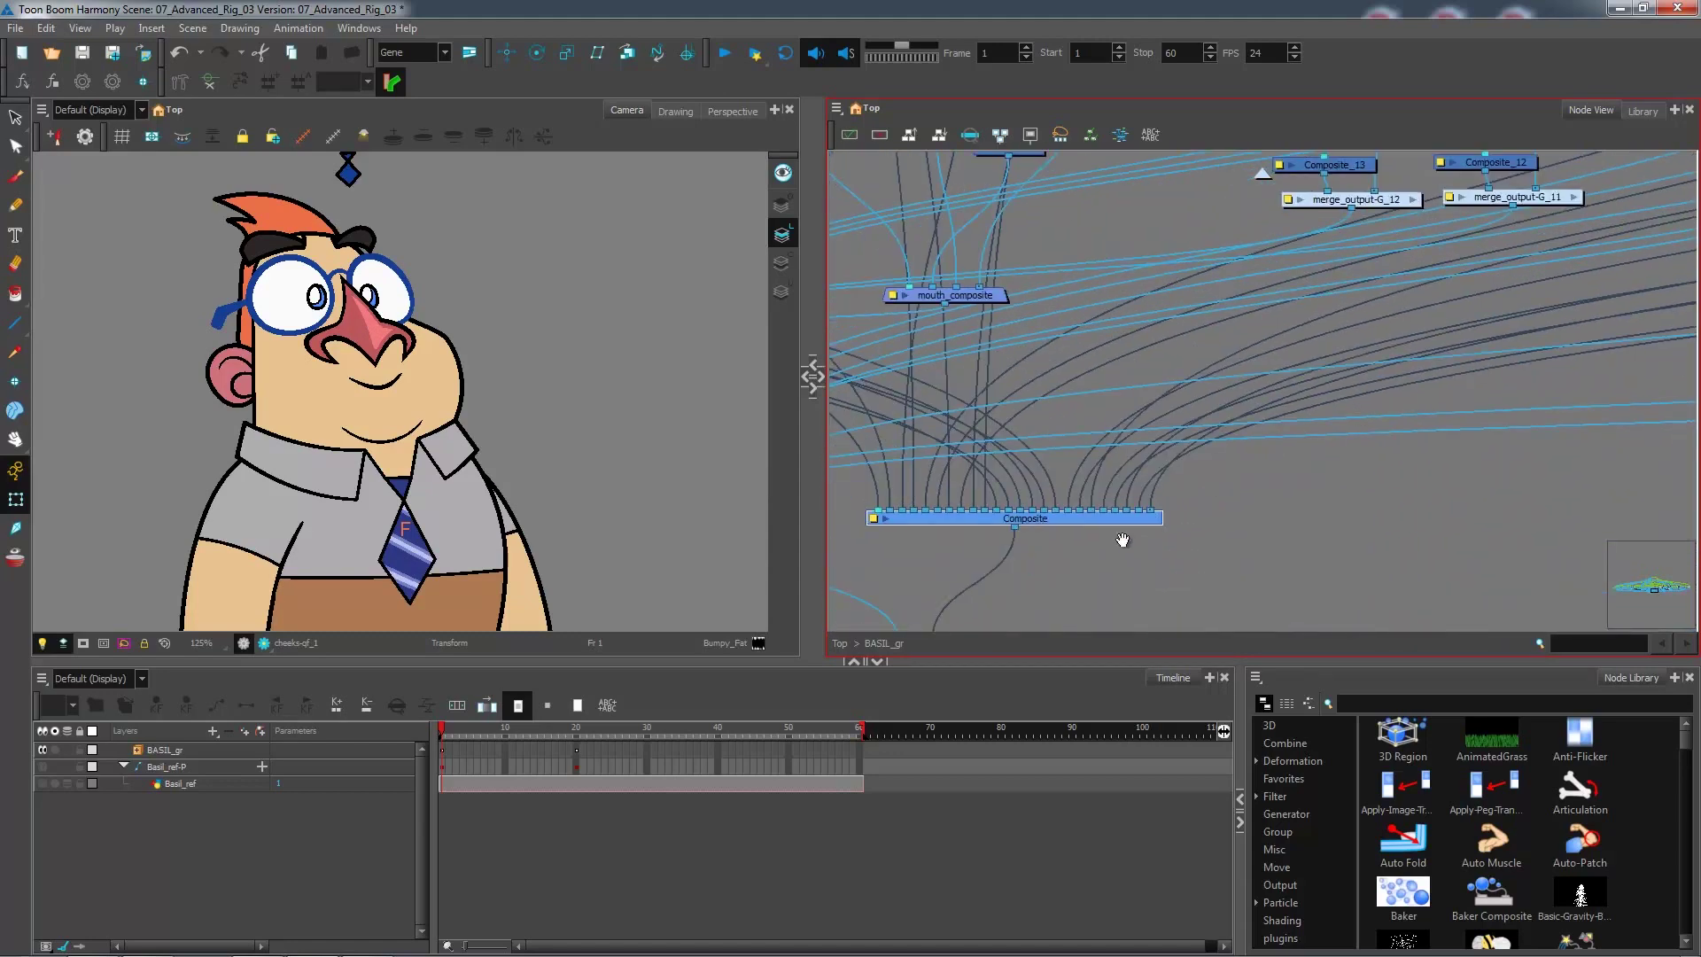
drag(1123, 539, 1400, 469)
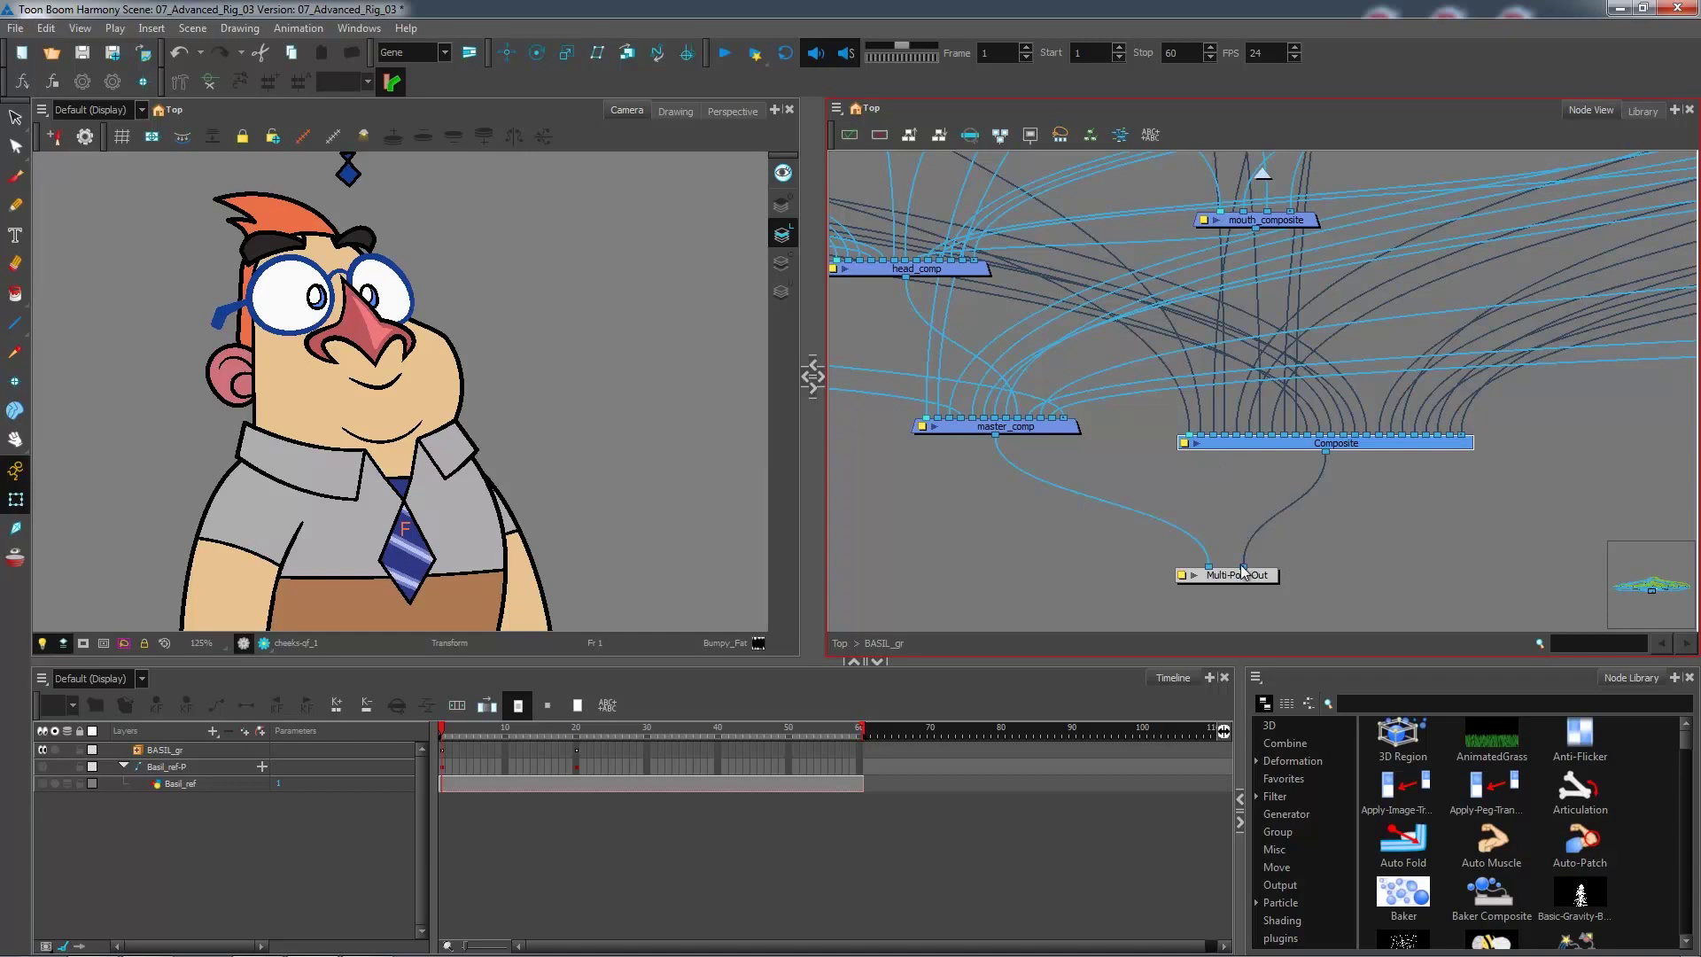
mouse_move(1243, 570)
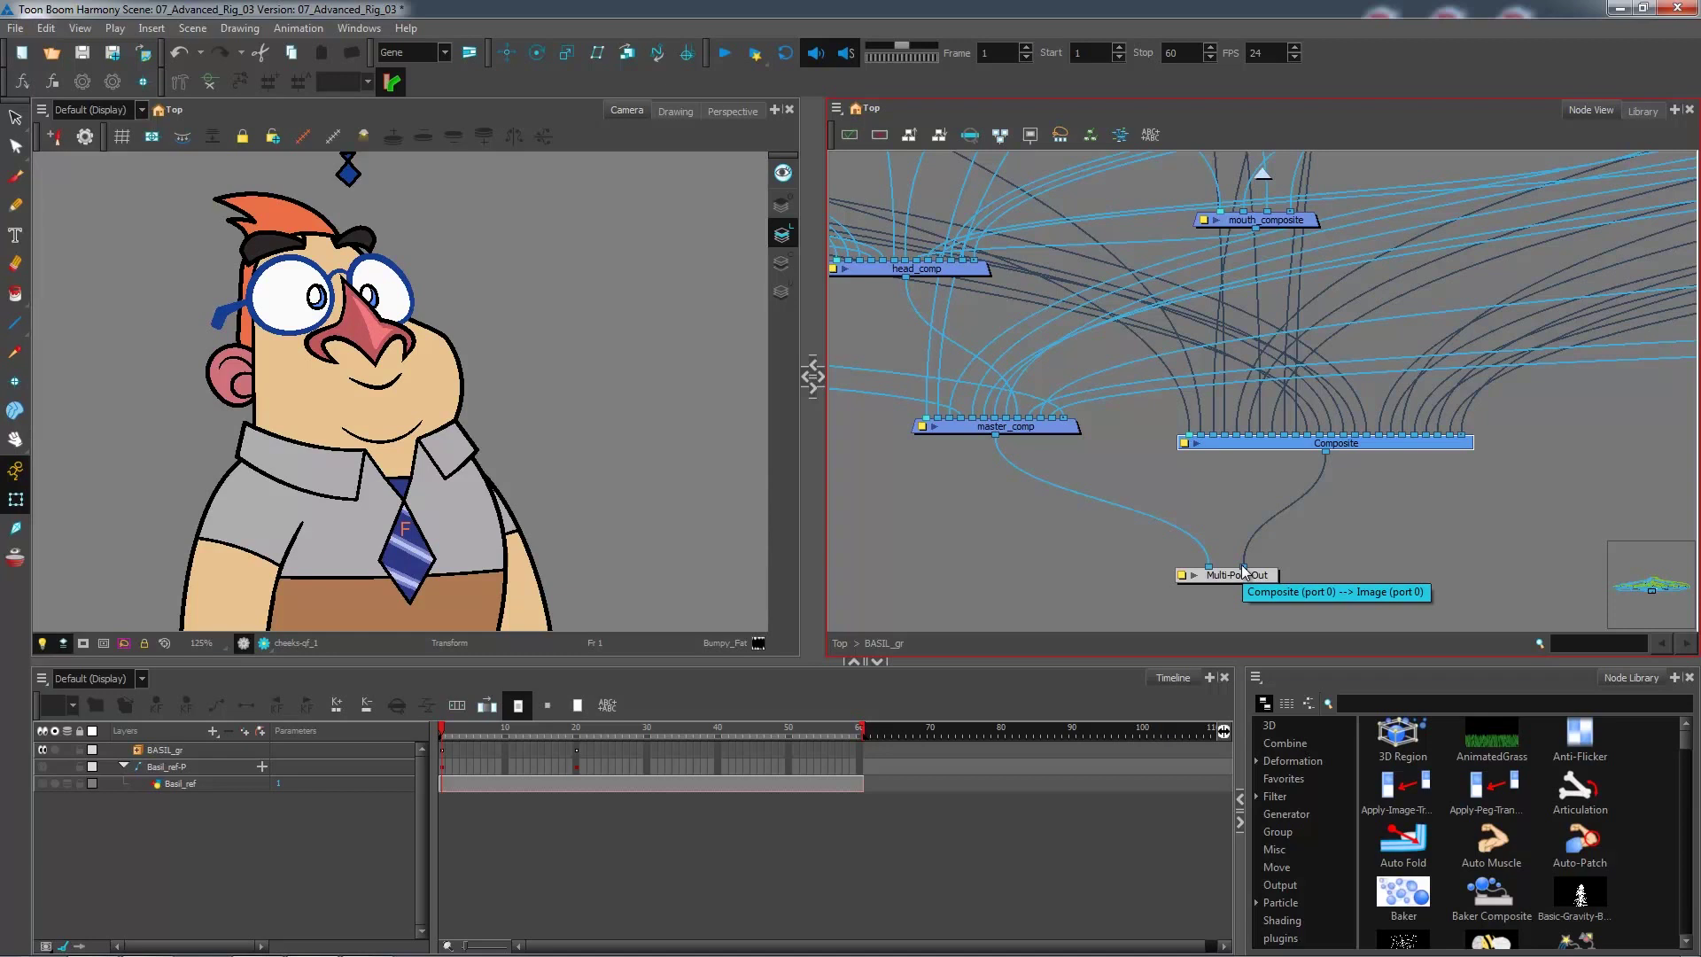
Step: Disconnect the extra Composite from Multi-Port-Out and delete the Composite node
drag(1243, 571, 1322, 489)
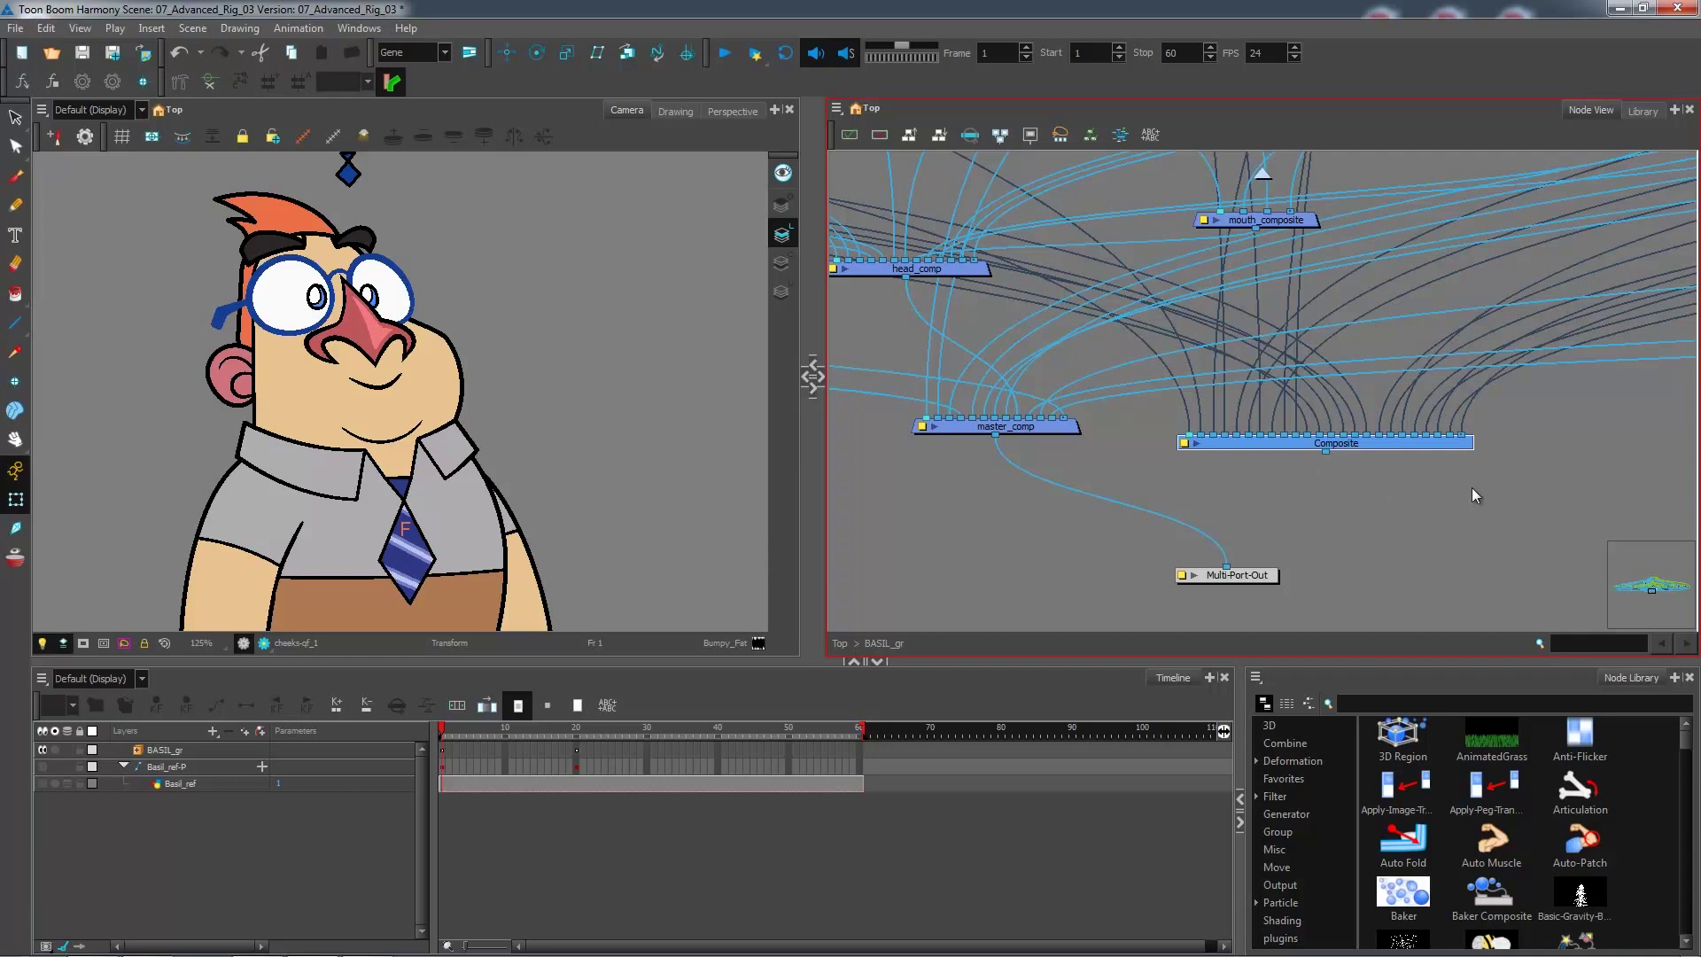
drag(1472, 488, 1234, 435)
drag(1511, 485, 1284, 449)
drag(1325, 452, 1243, 567)
drag(1473, 492, 1322, 437)
key(Delete)
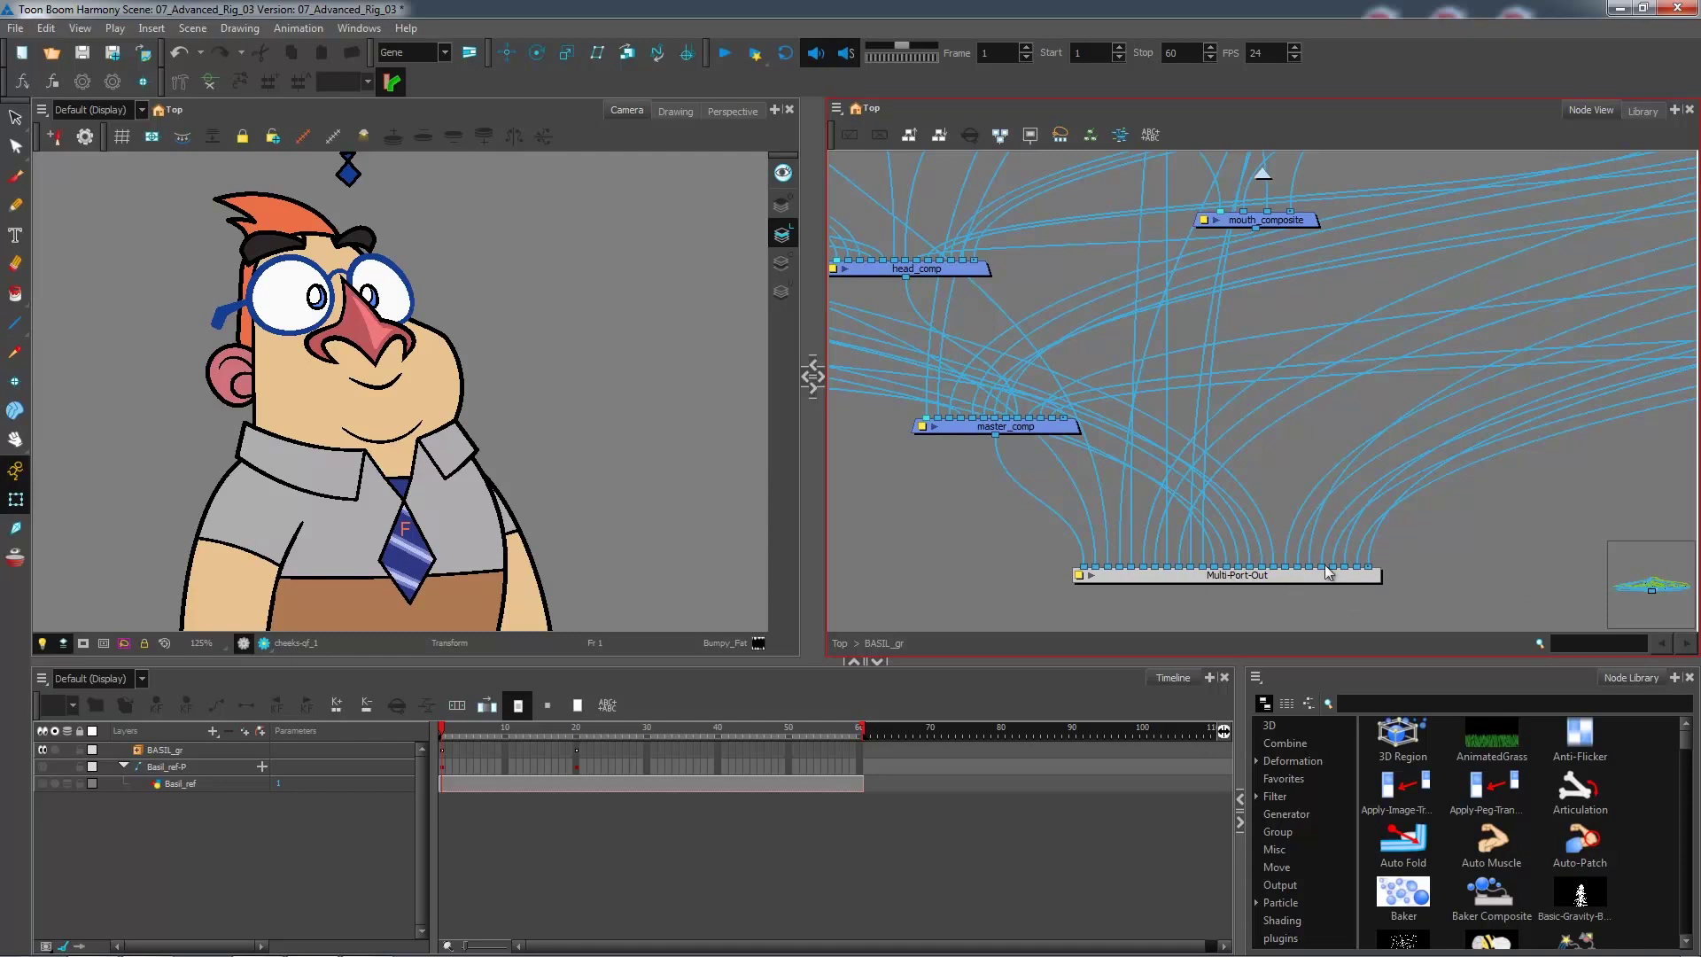
key(ctrl+shift+c)
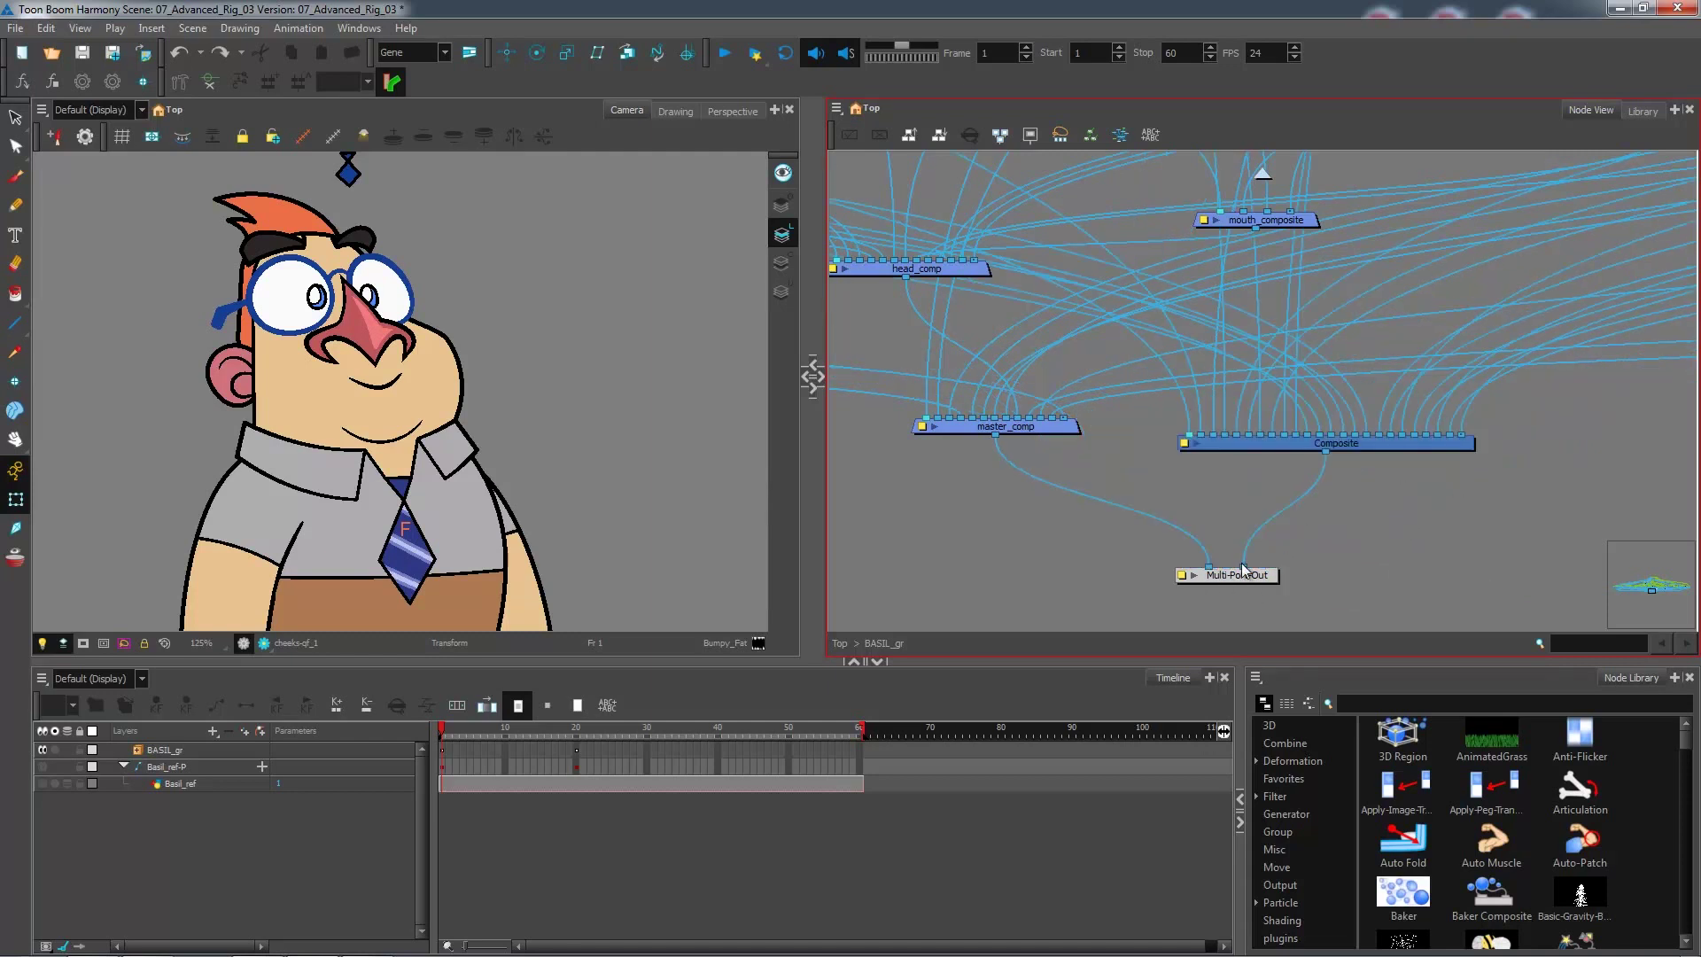
drag(1243, 568, 1331, 444)
key(Delete)
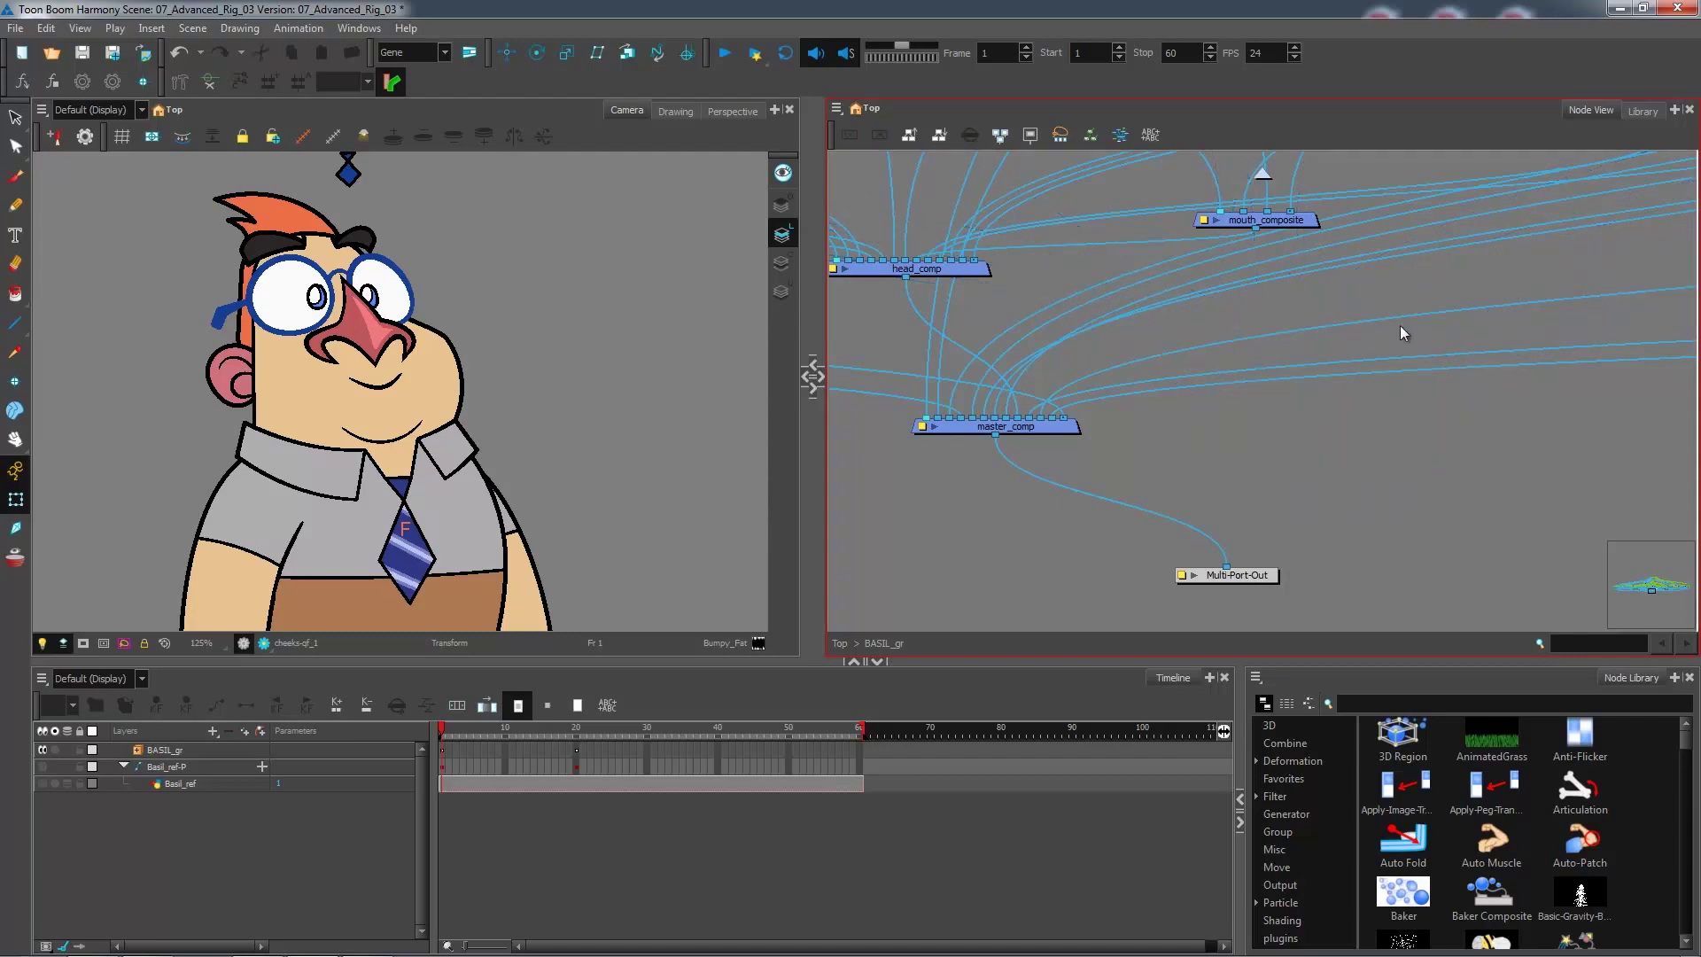
Step: Place Multi-Port-Out directly under master_comp and move Multi-Port-In up and to the right
drag(1267, 581, 1035, 570)
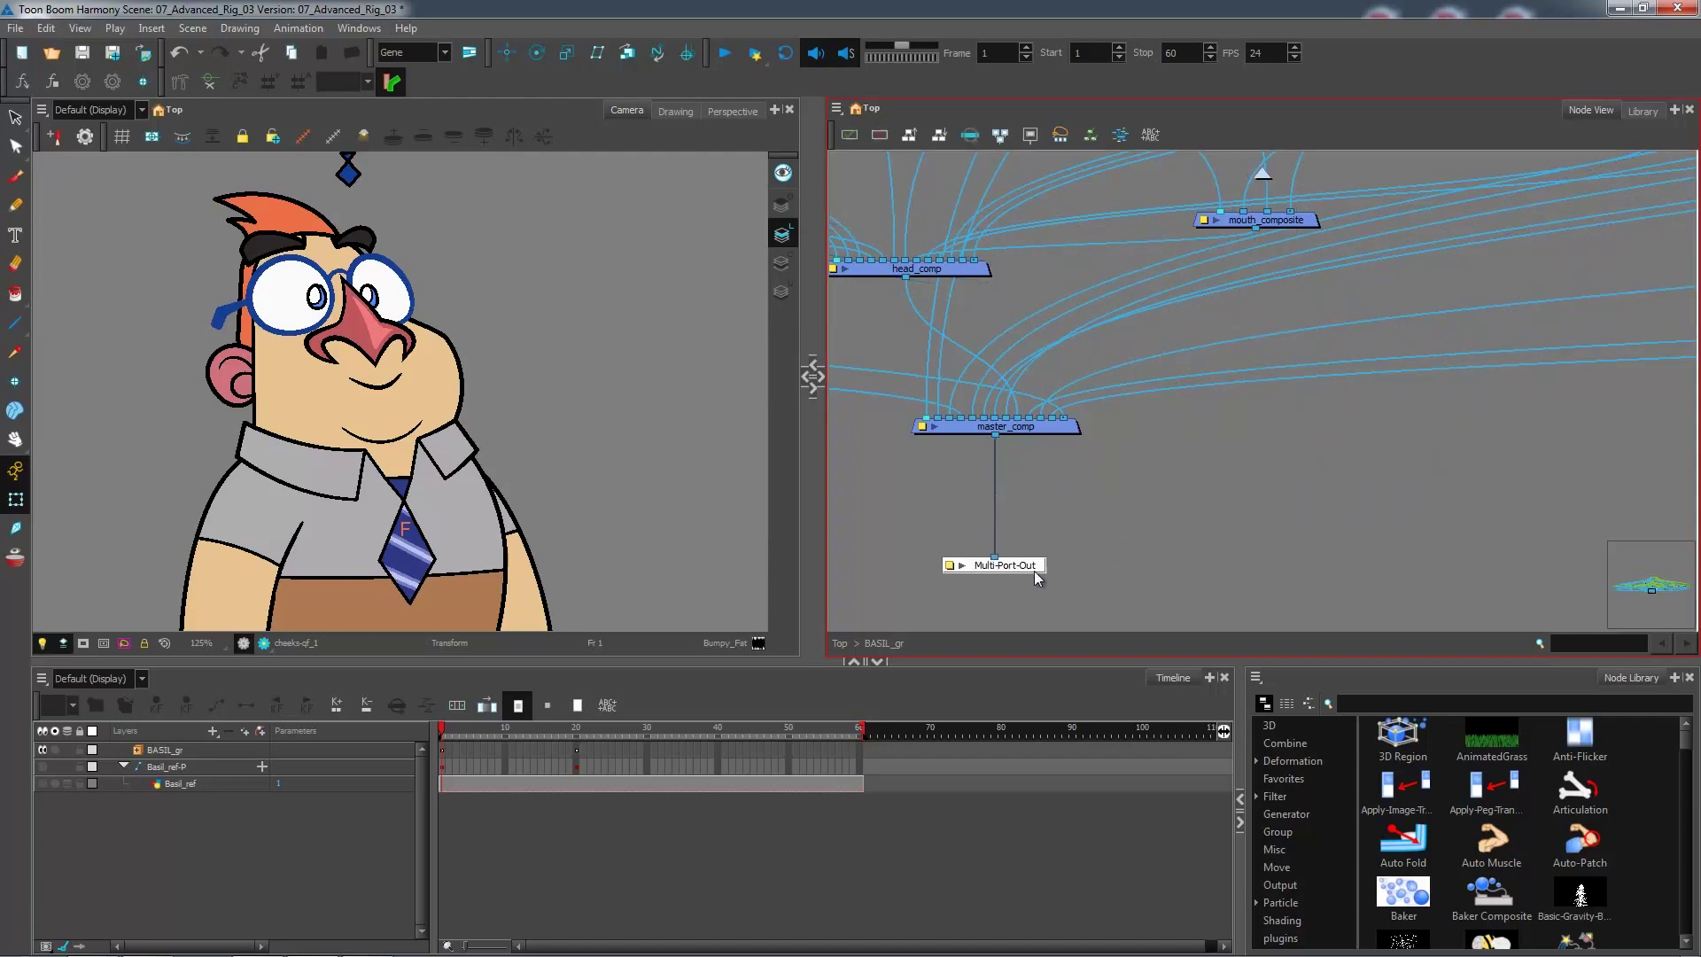
scroll(1109, 492, down, 3)
drag(1303, 258, 1365, 511)
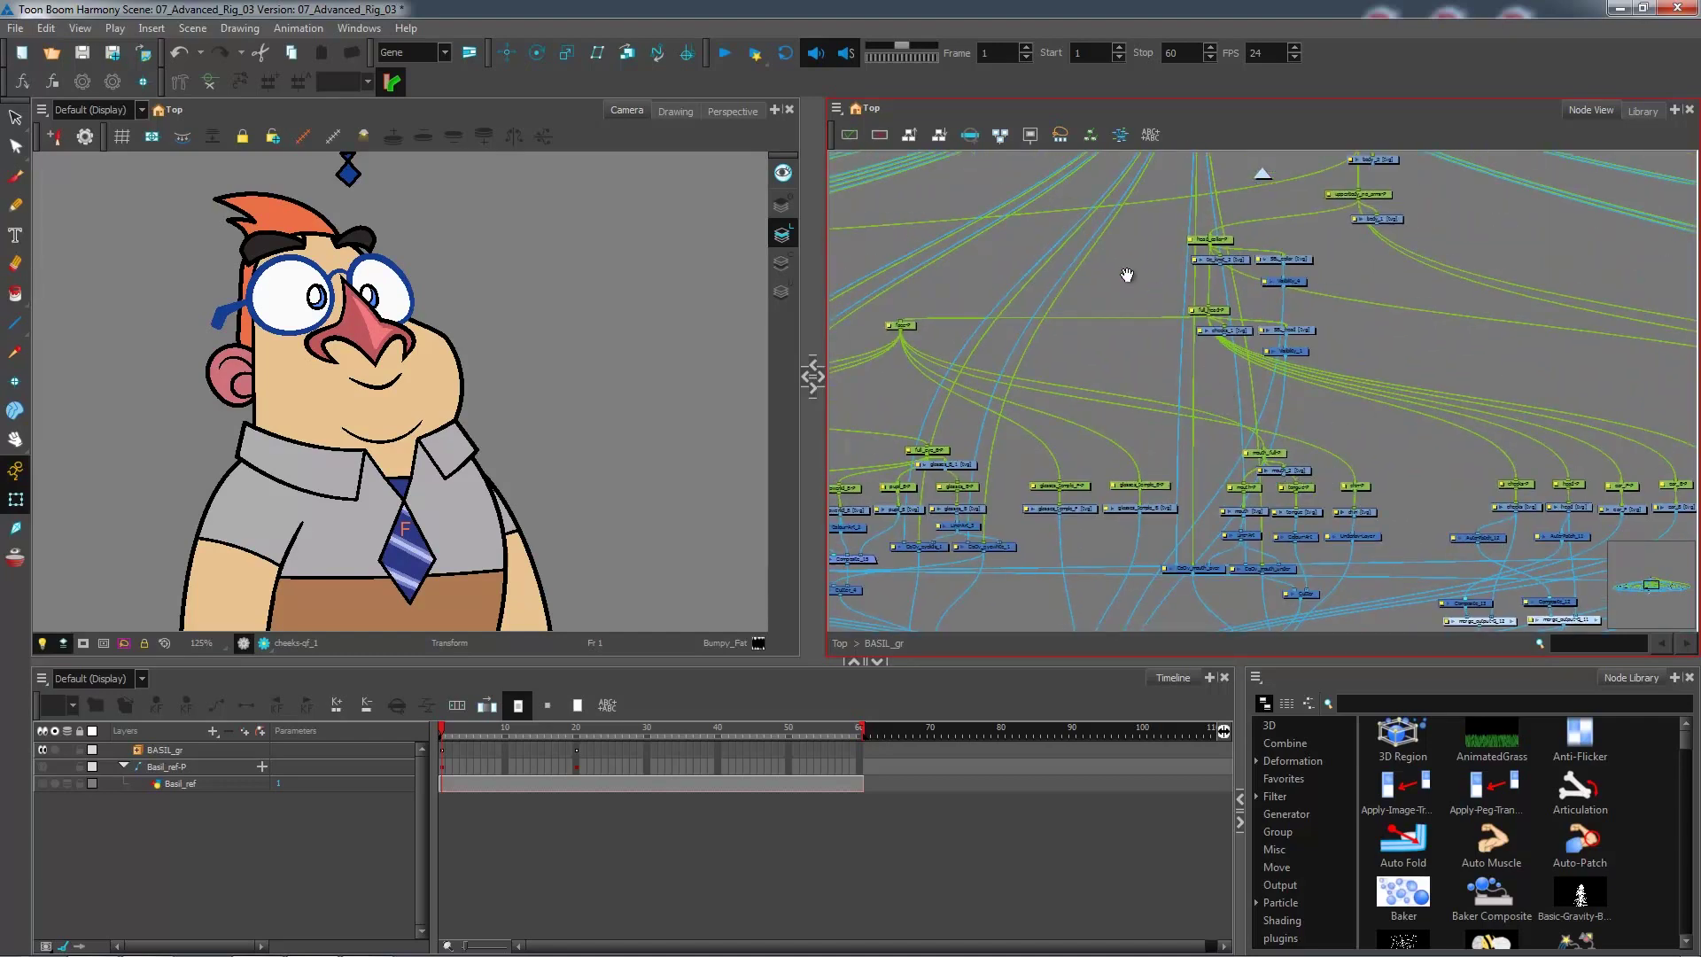
drag(1128, 275, 1212, 441)
drag(1413, 321, 1367, 476)
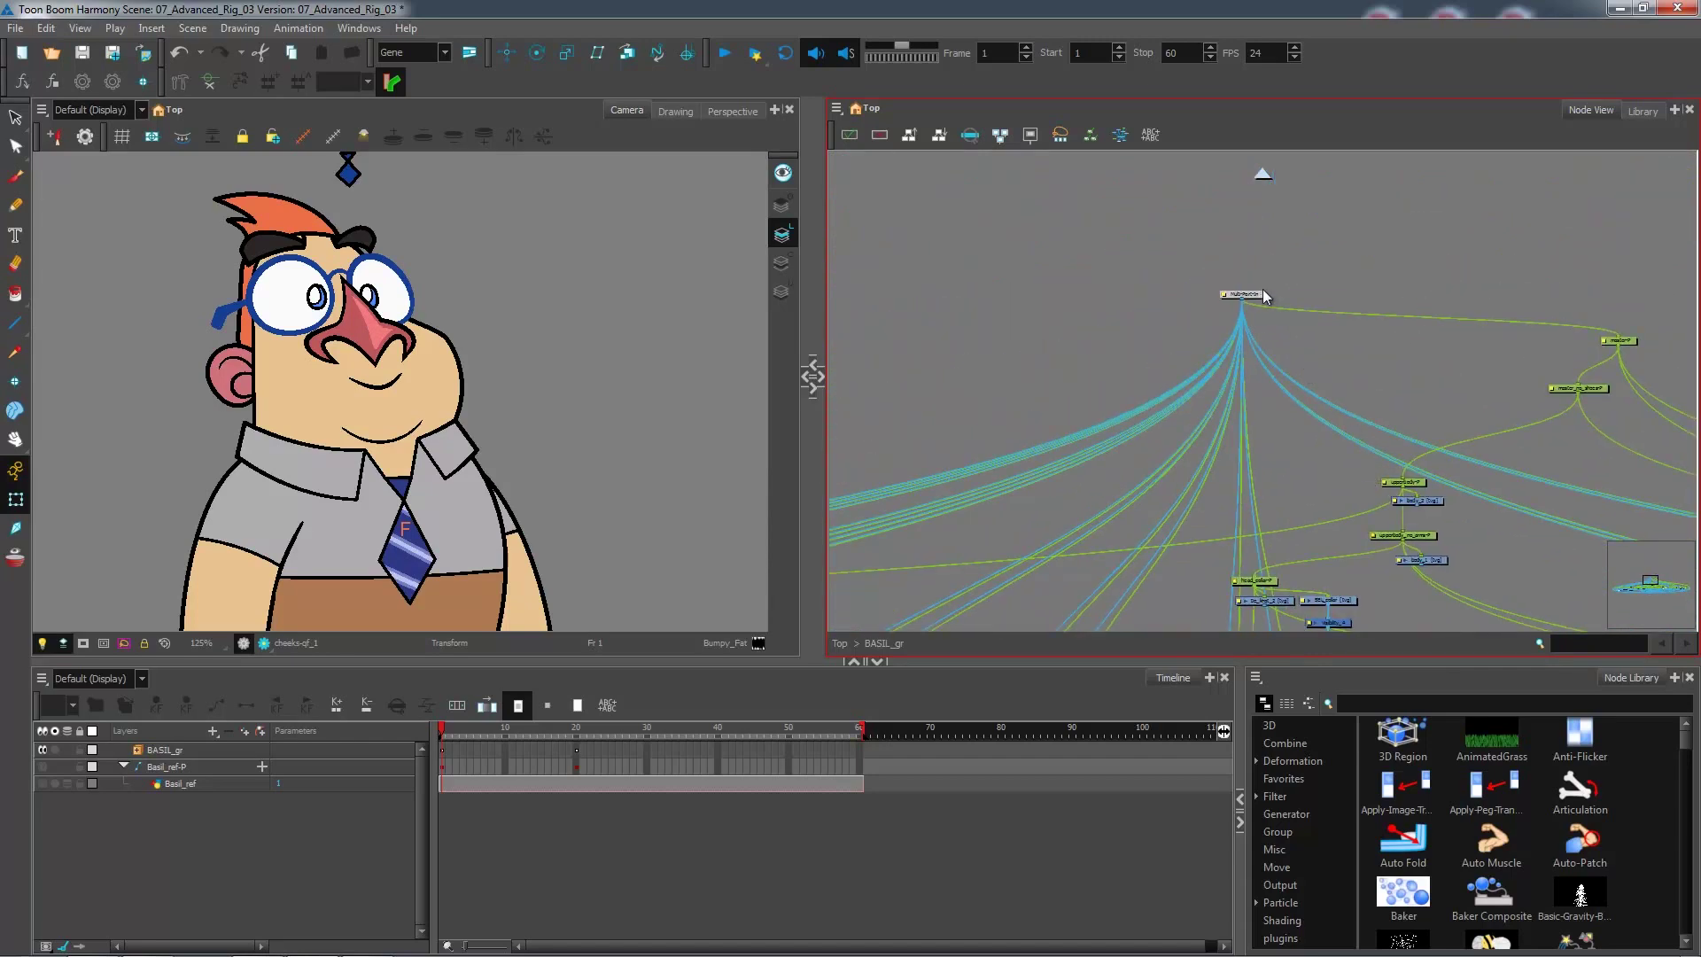
drag(1256, 294, 1520, 195)
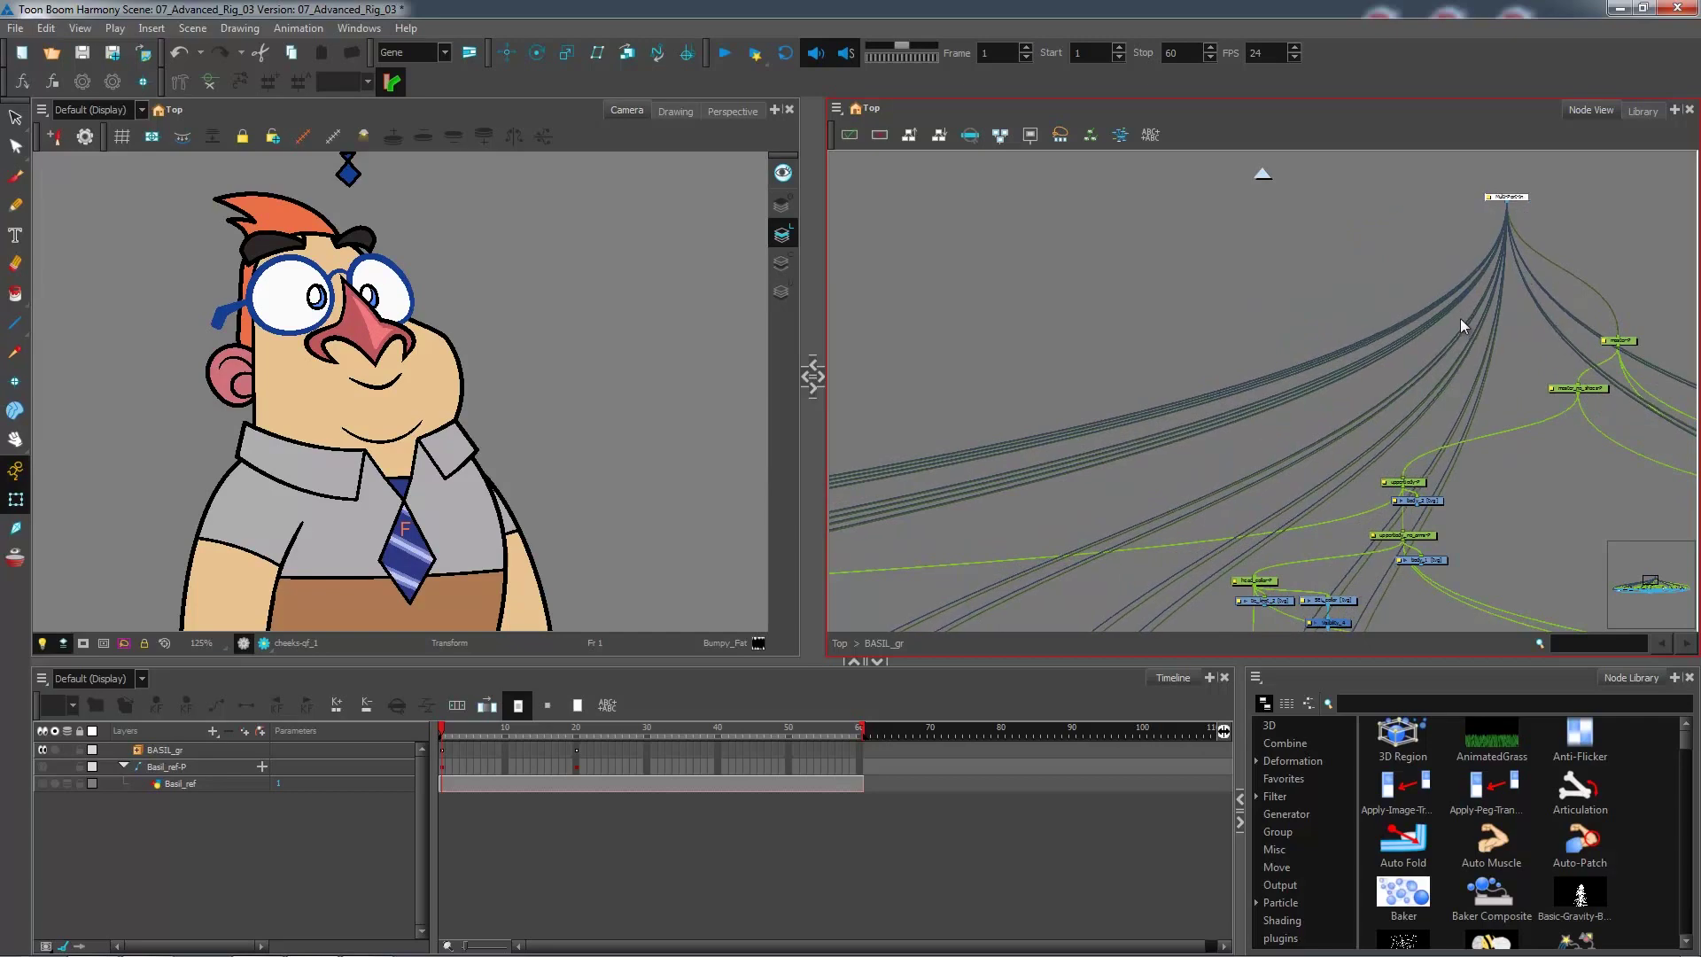
click(1502, 381)
drag(1427, 456, 1447, 216)
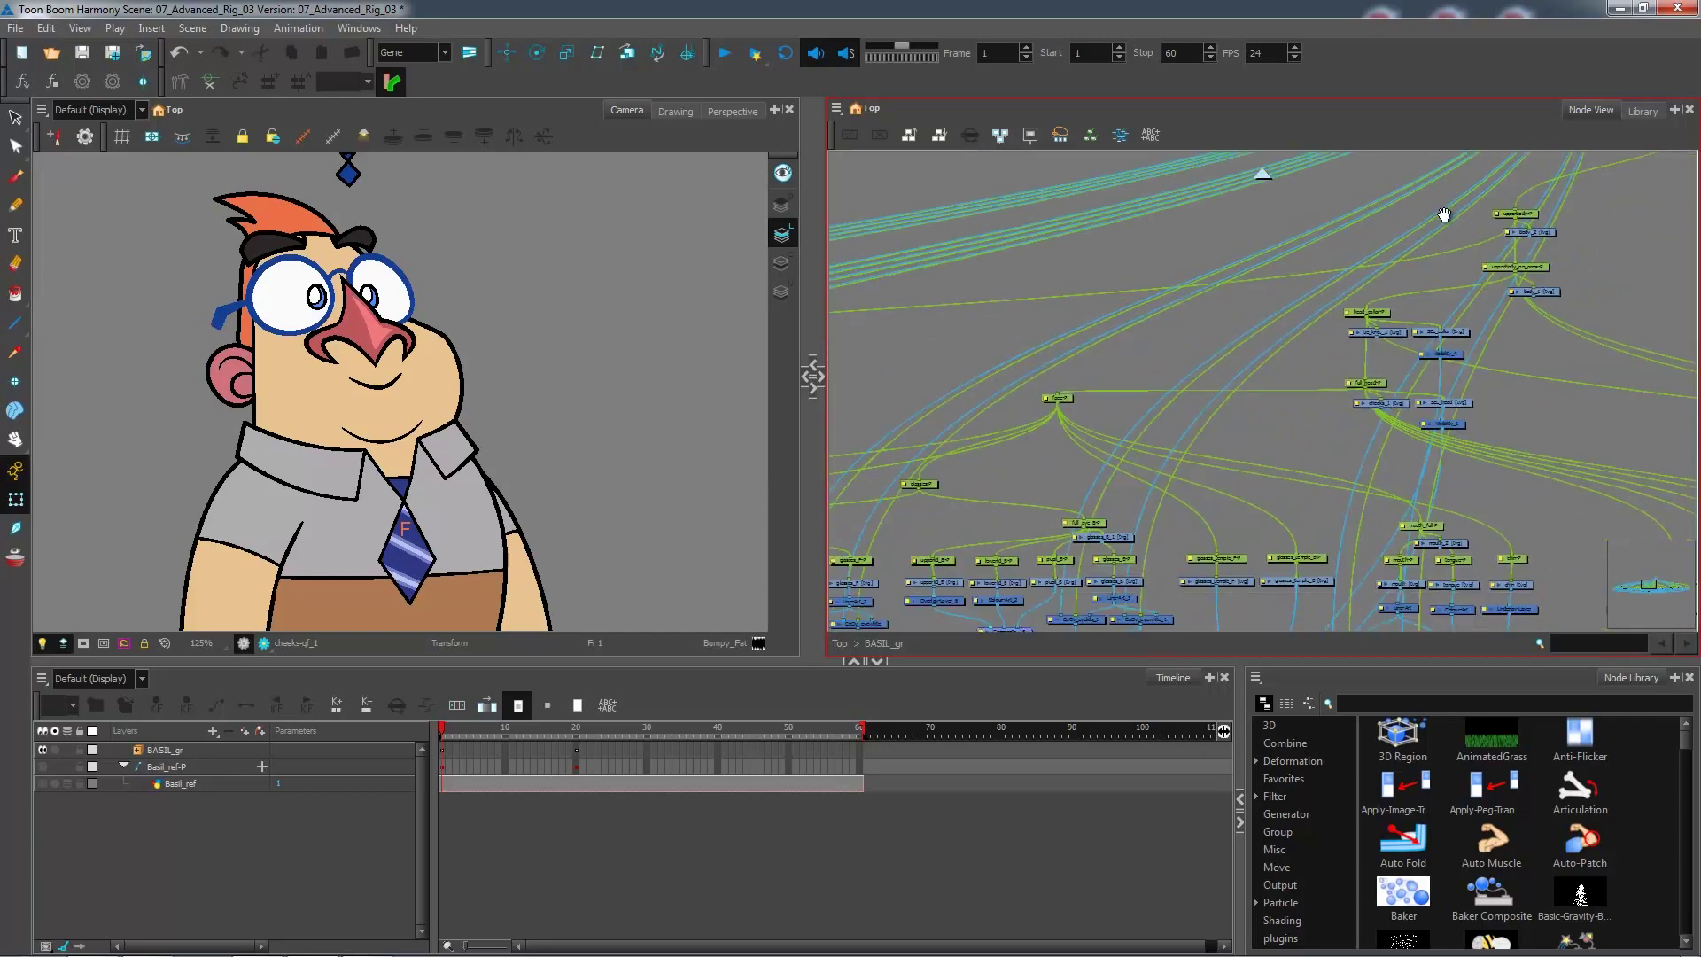
drag(1276, 573, 1351, 361)
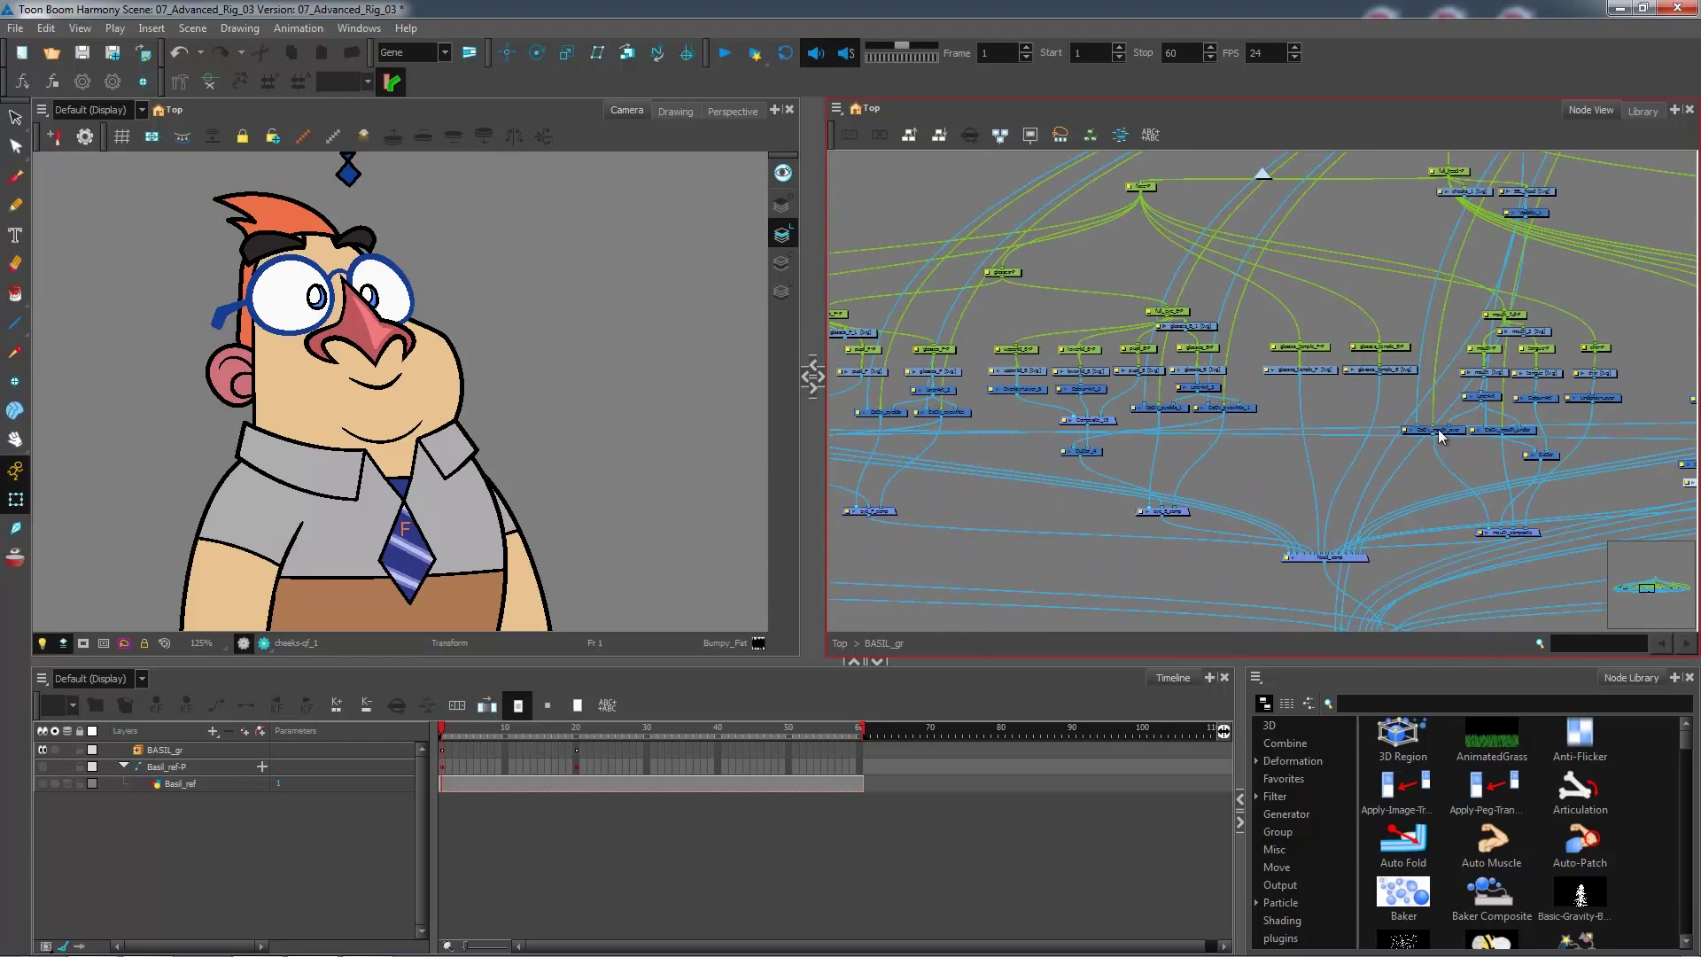
scroll(1441, 433, up, 3)
scroll(1430, 436, up, 2)
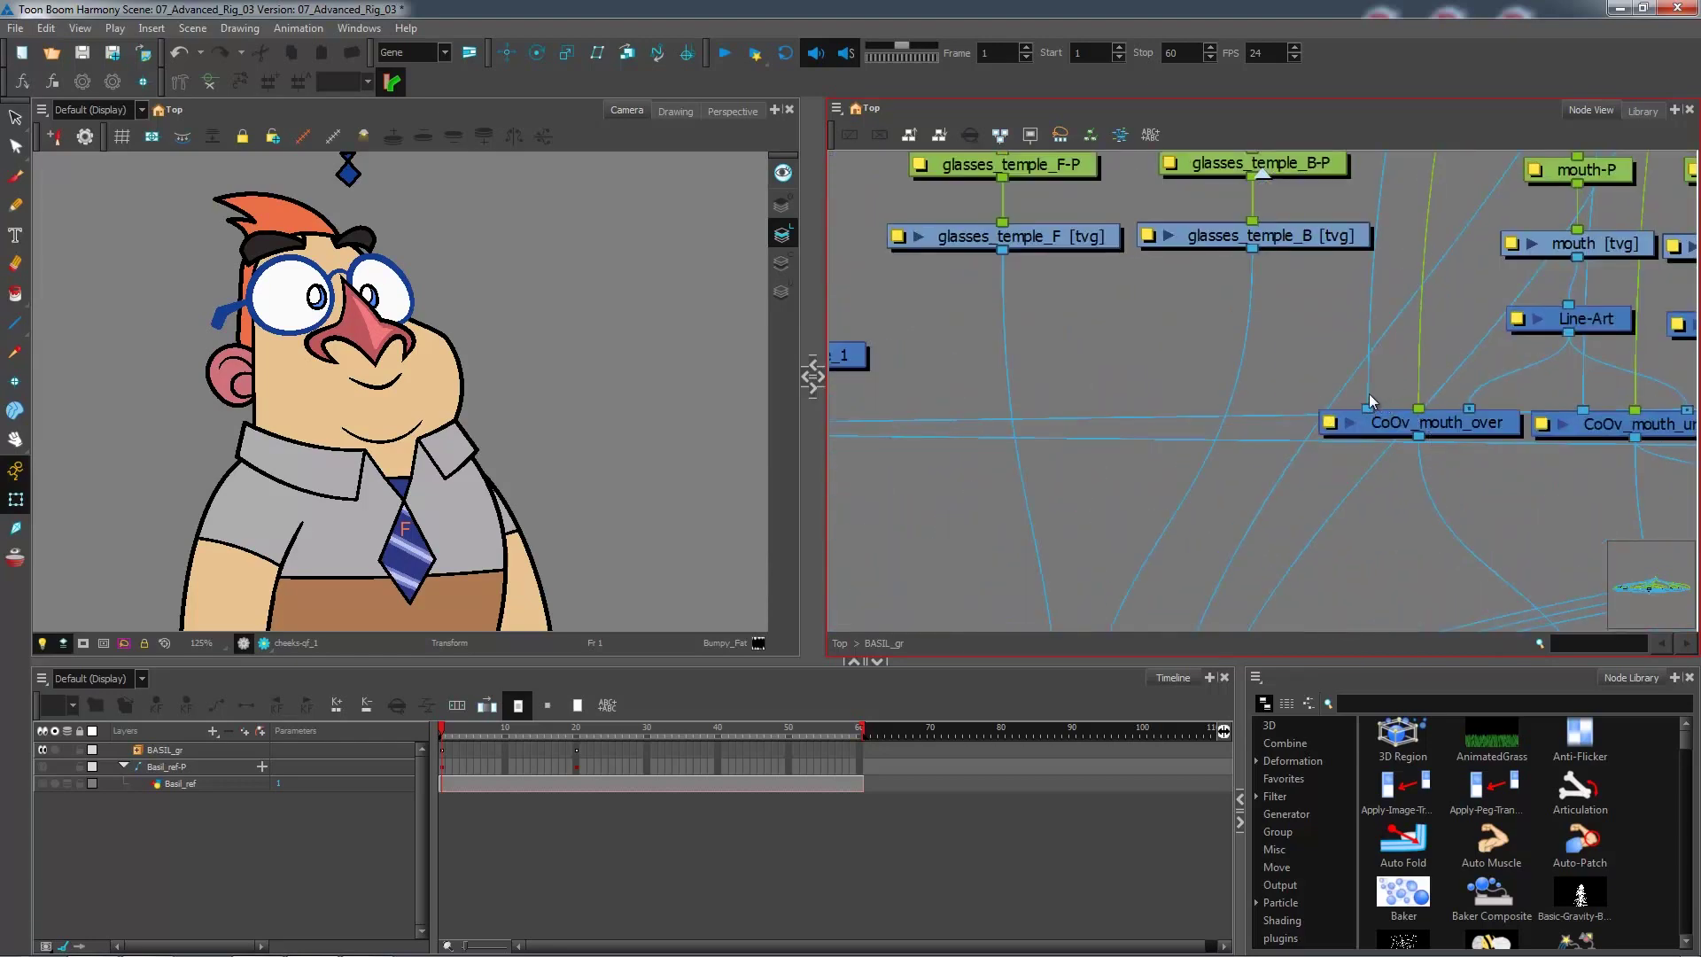
drag(1498, 217, 1403, 418)
drag(1455, 255, 1290, 588)
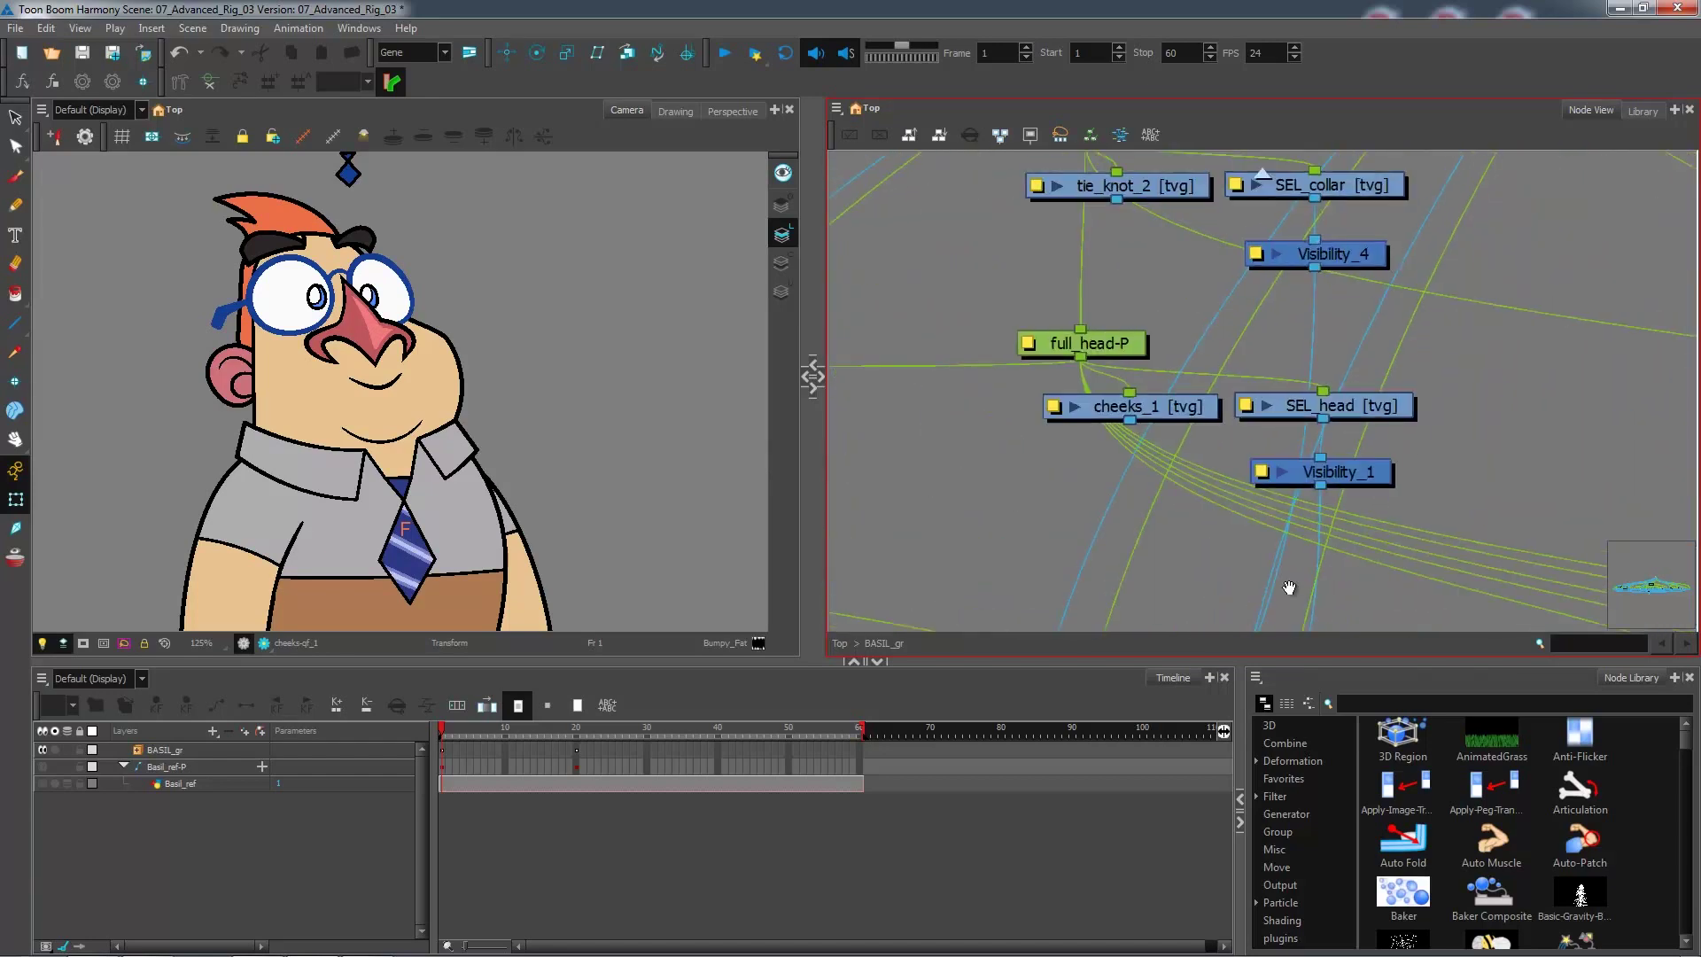
mouse_move(1489, 232)
mouse_down()
mouse_move(1342, 599)
mouse_move(1471, 319)
mouse_move(1284, 424)
mouse_move(1284, 588)
mouse_up()
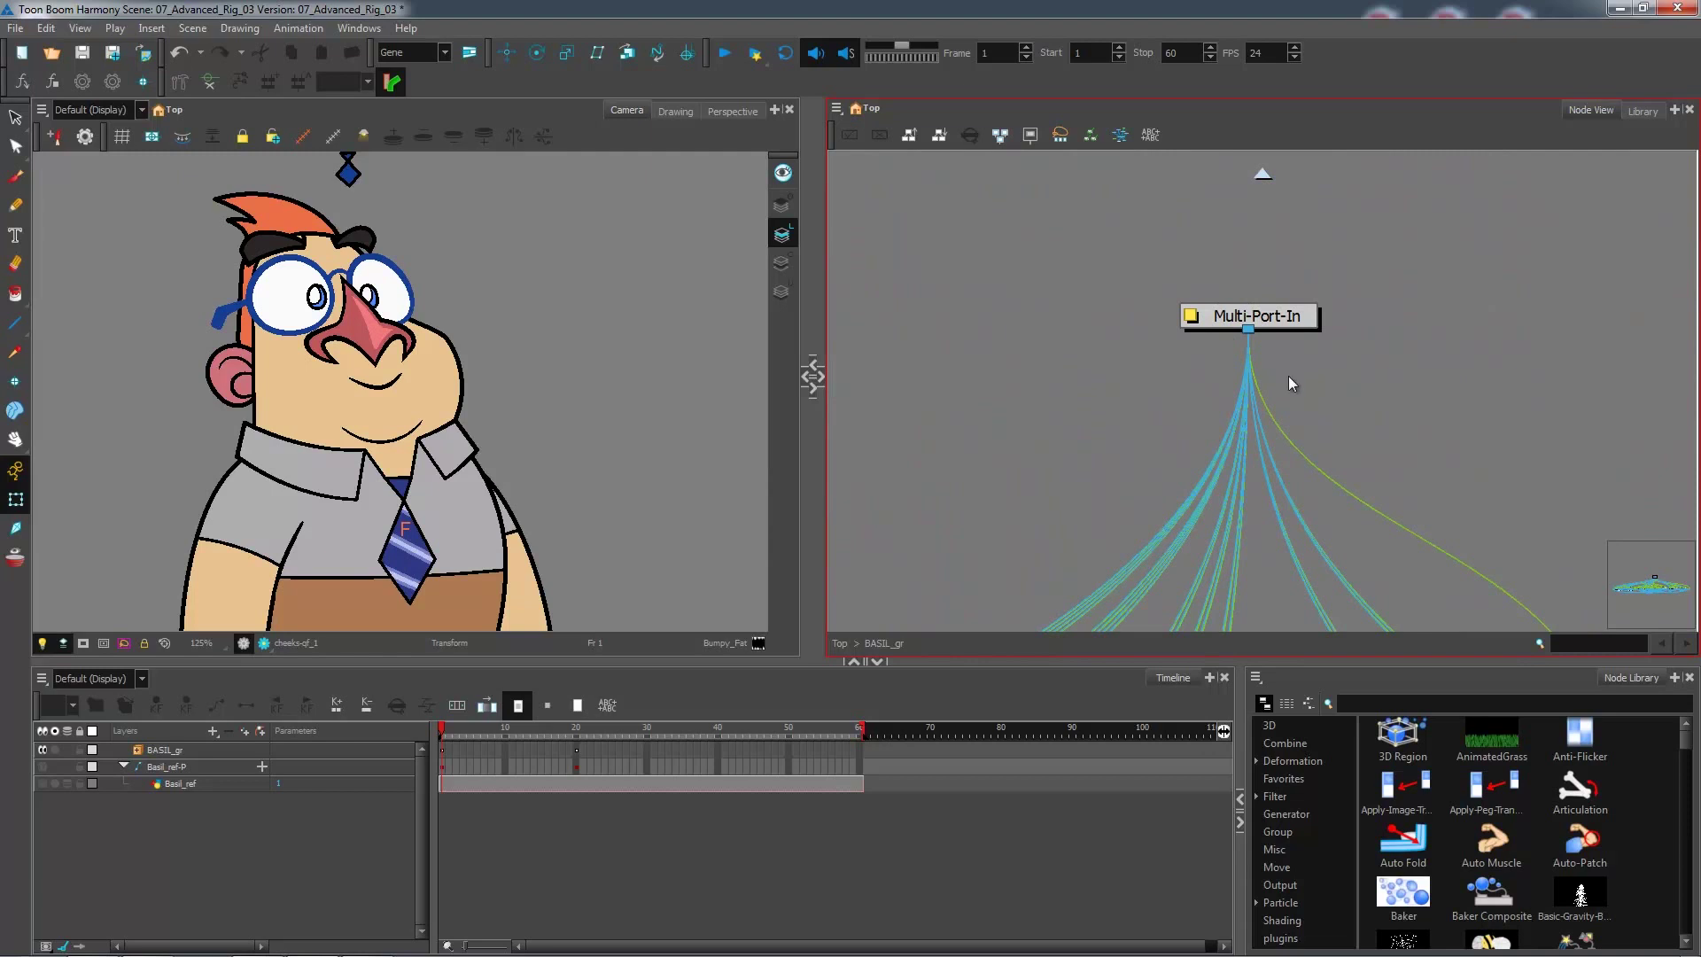
scroll(1288, 376, down, 2)
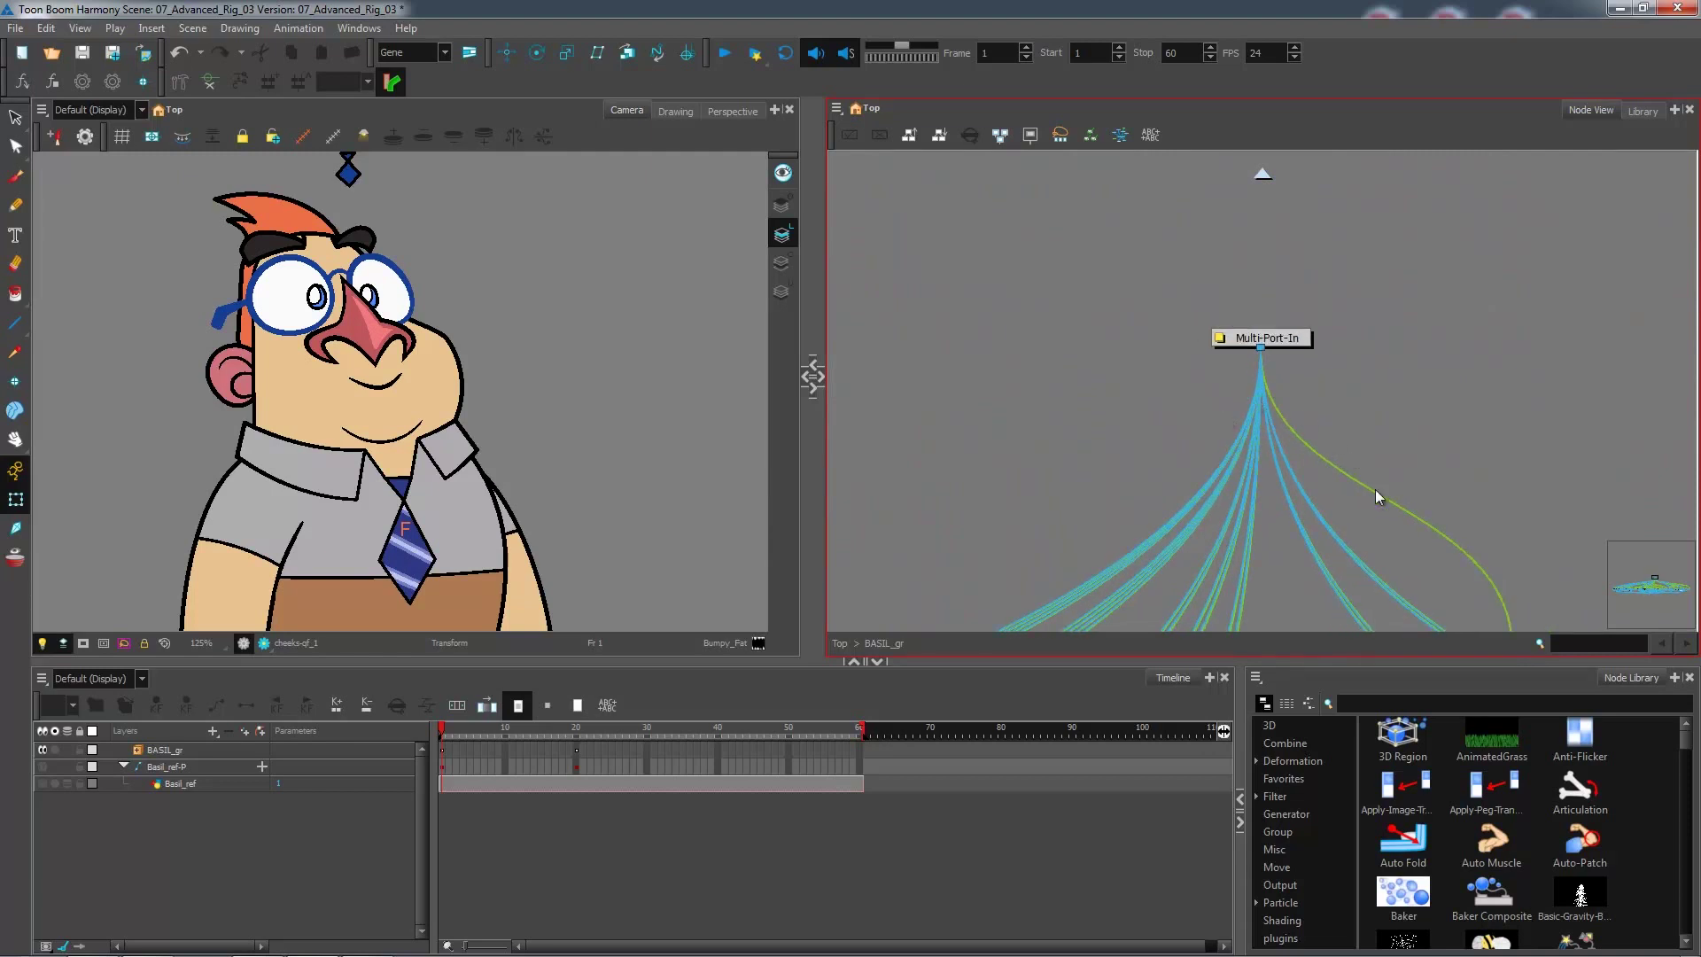
click(840, 643)
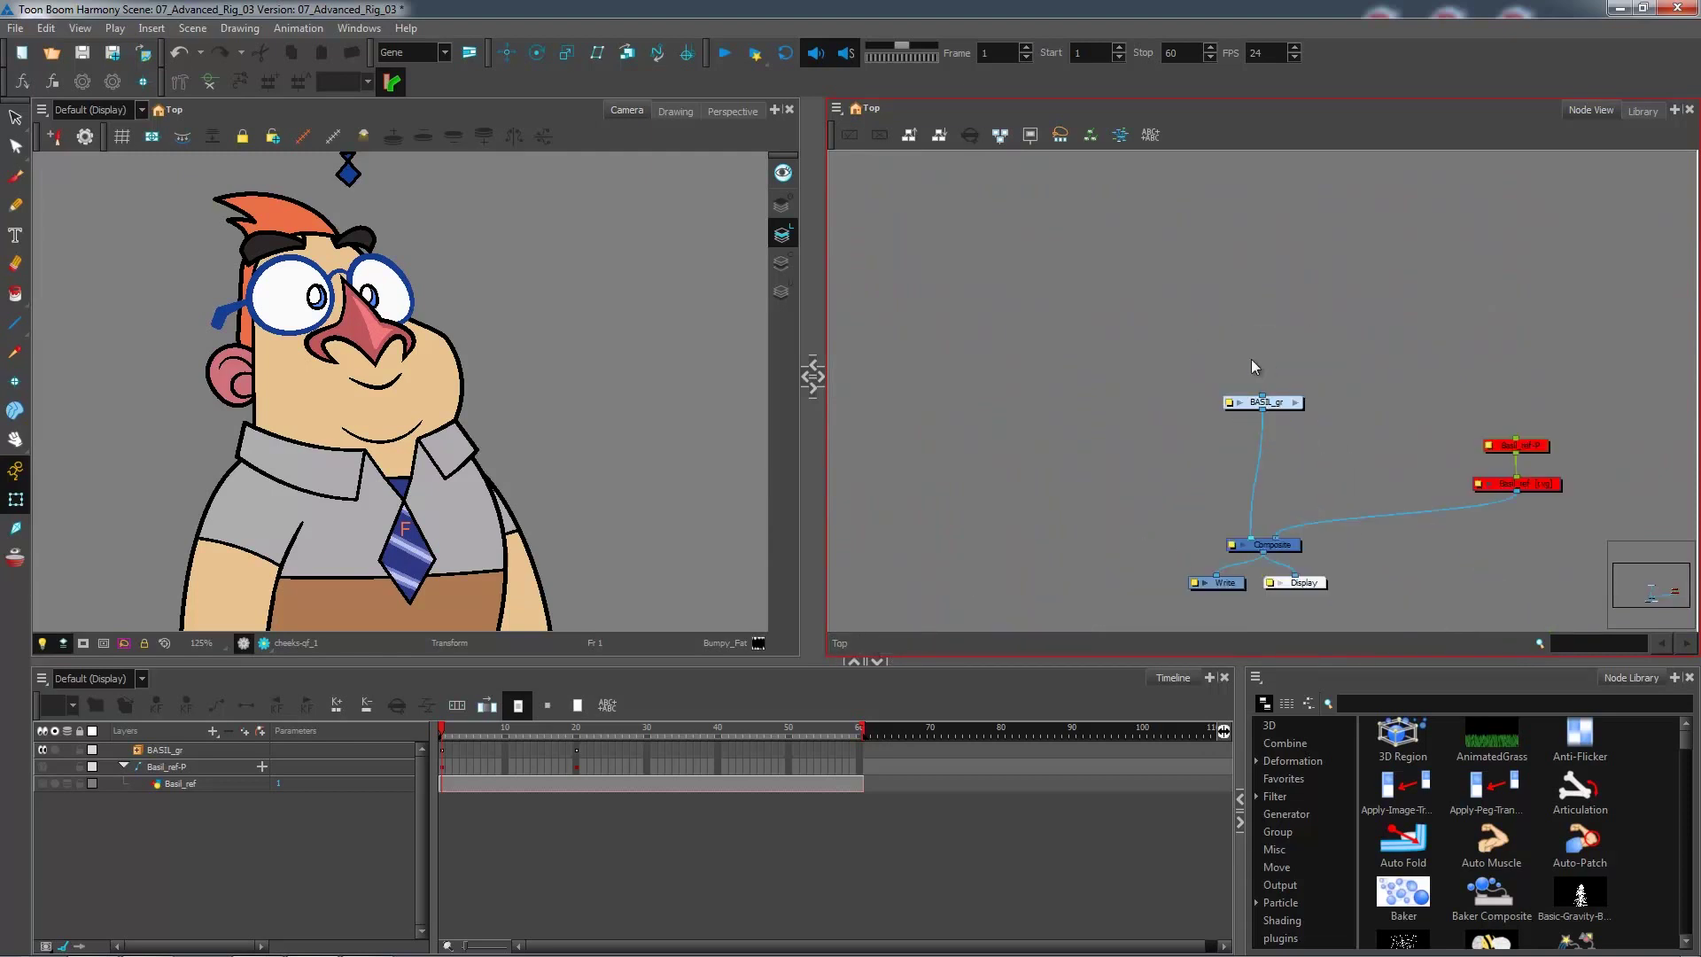
click(1296, 402)
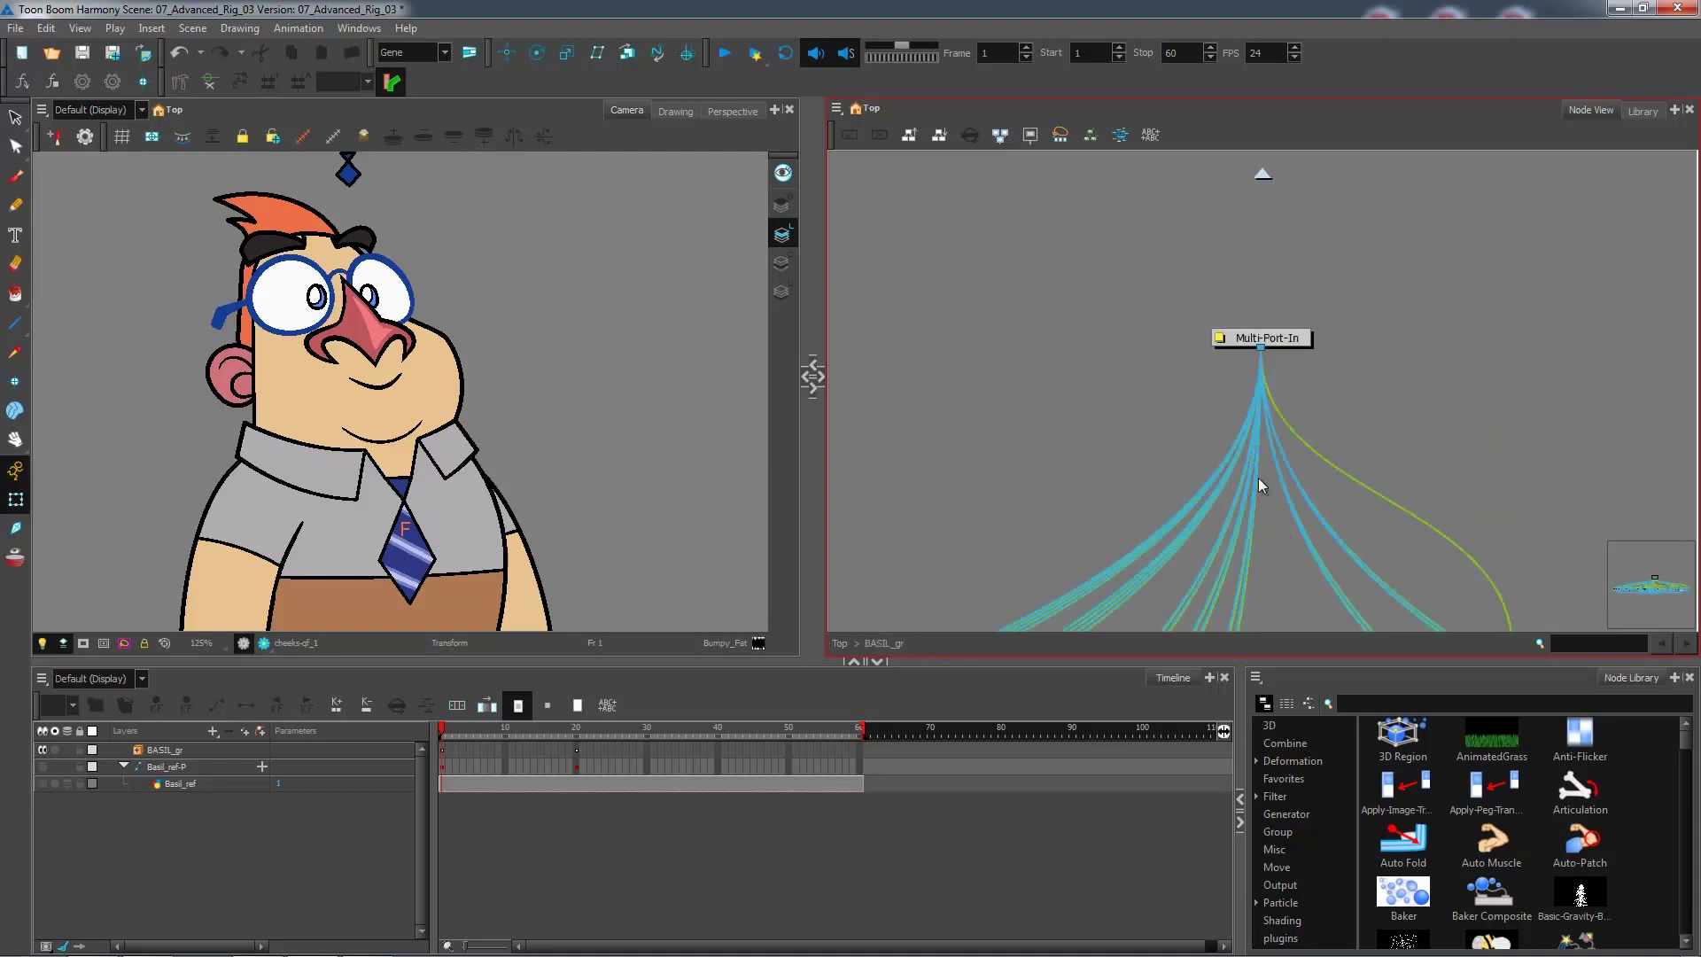
drag(1482, 504, 1377, 428)
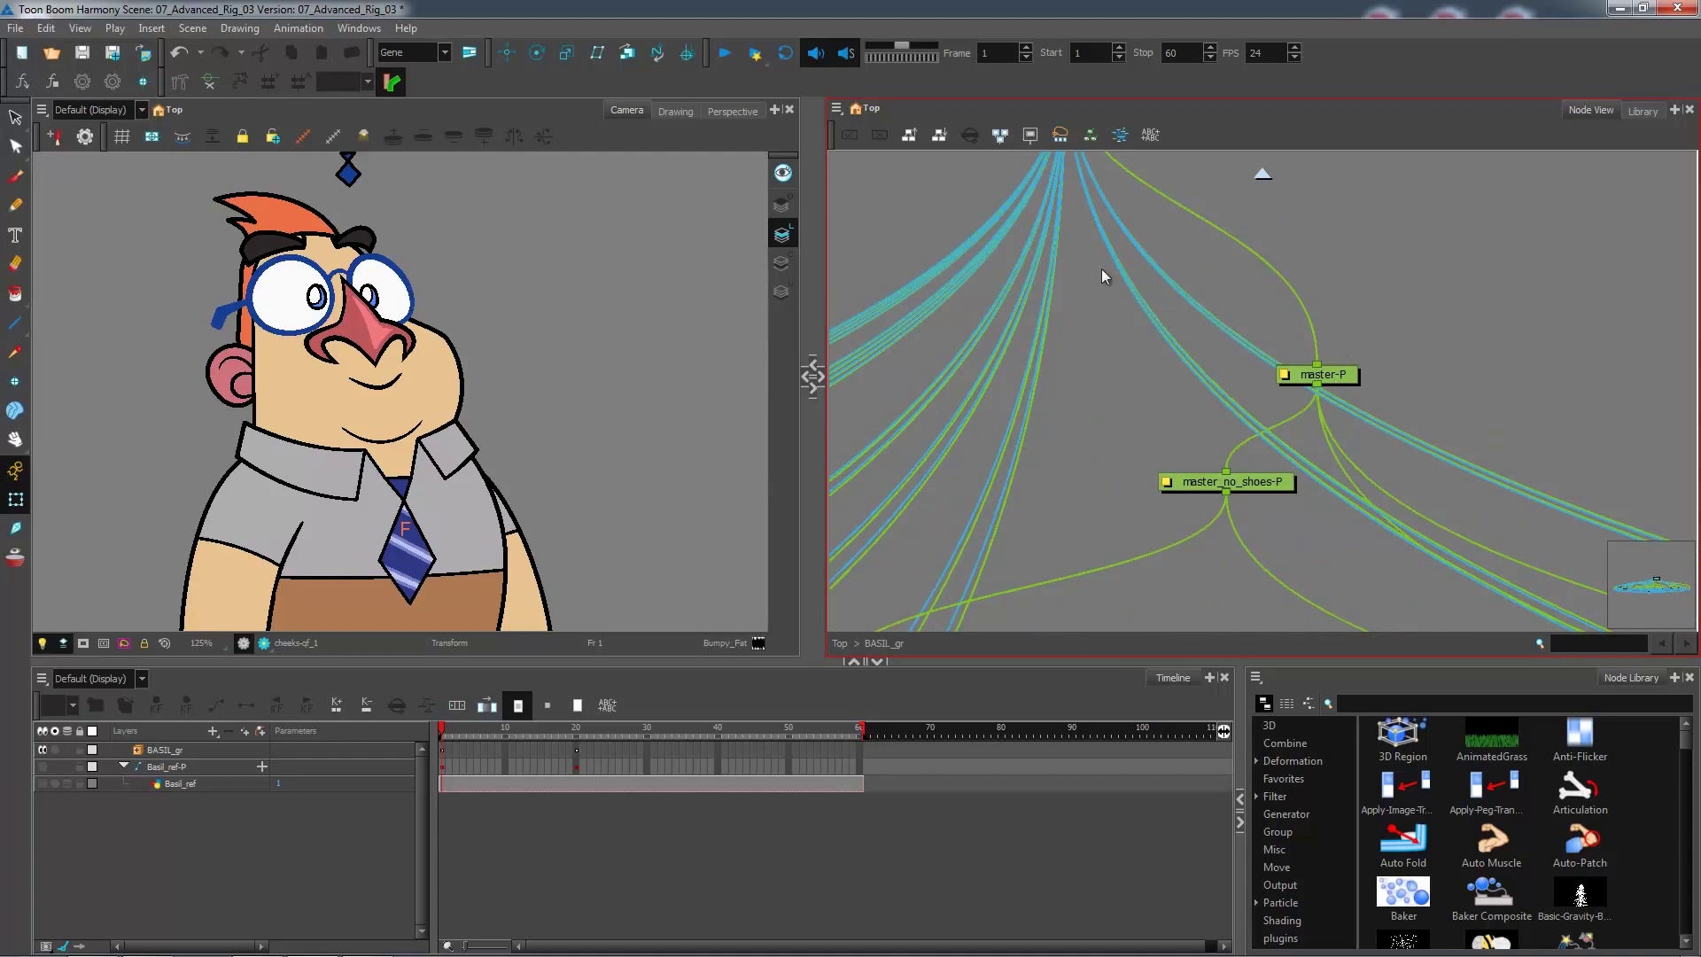
drag(1102, 276, 1125, 375)
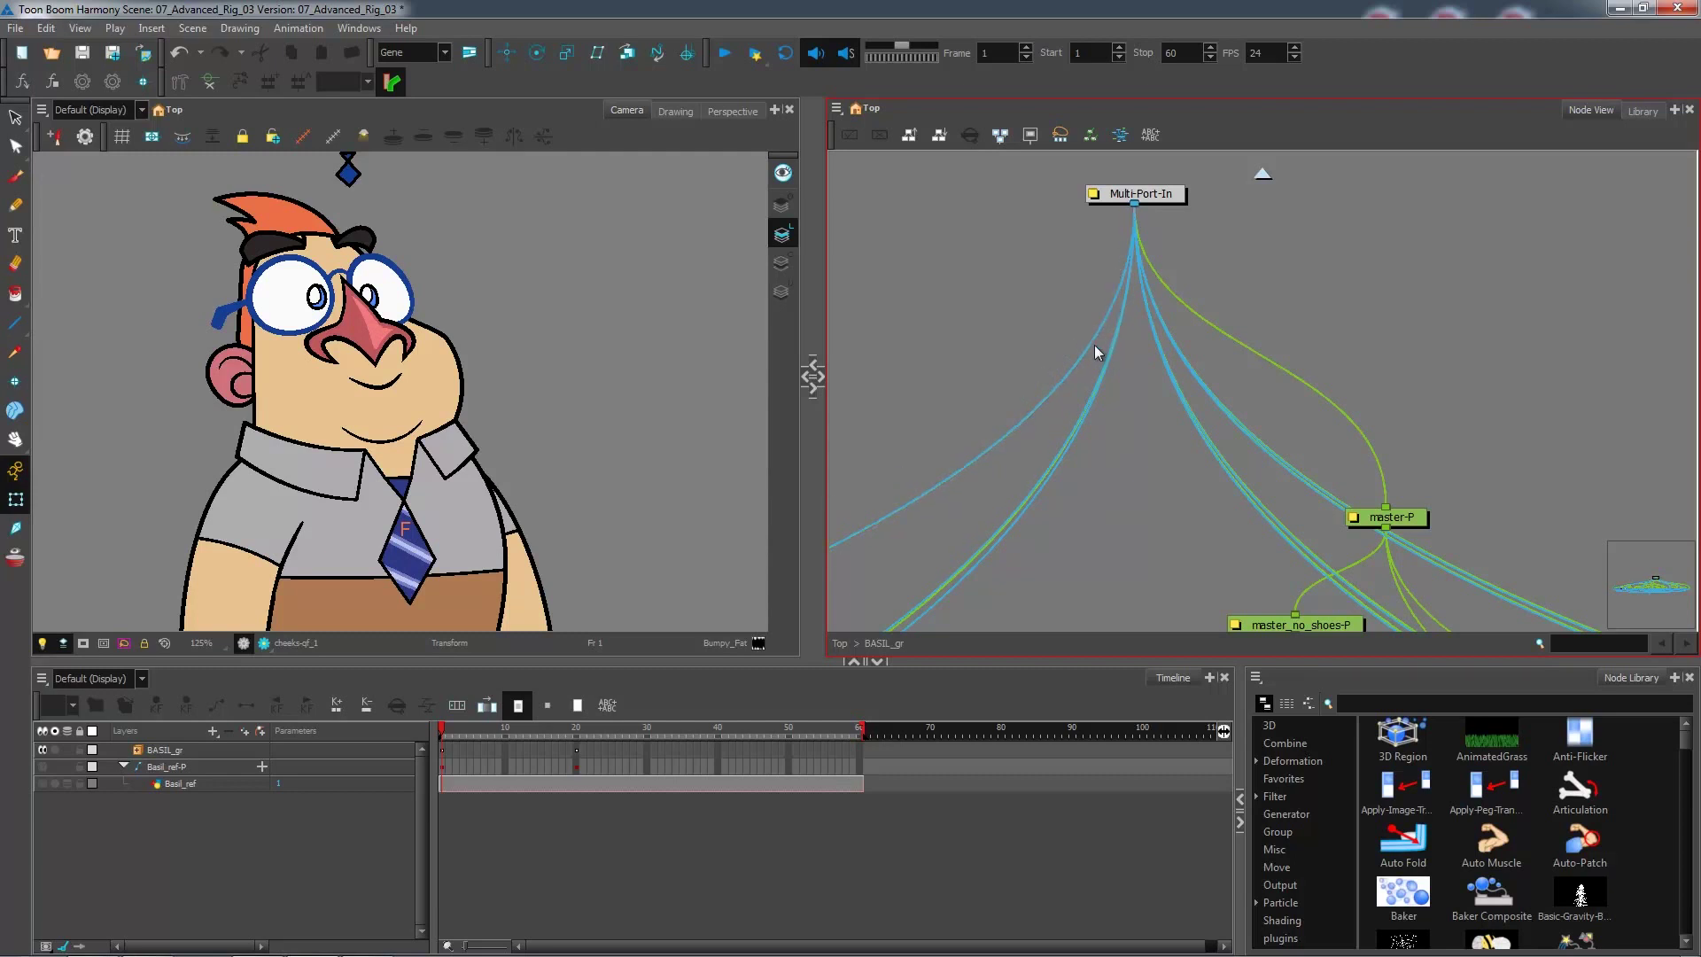
Step: Delete every cable leaving Multi-Port-In except its link to master-P
click(1098, 335)
key(Delete)
click(1112, 343)
key(Delete)
click(1118, 336)
key(Delete)
click(1118, 338)
key(Delete)
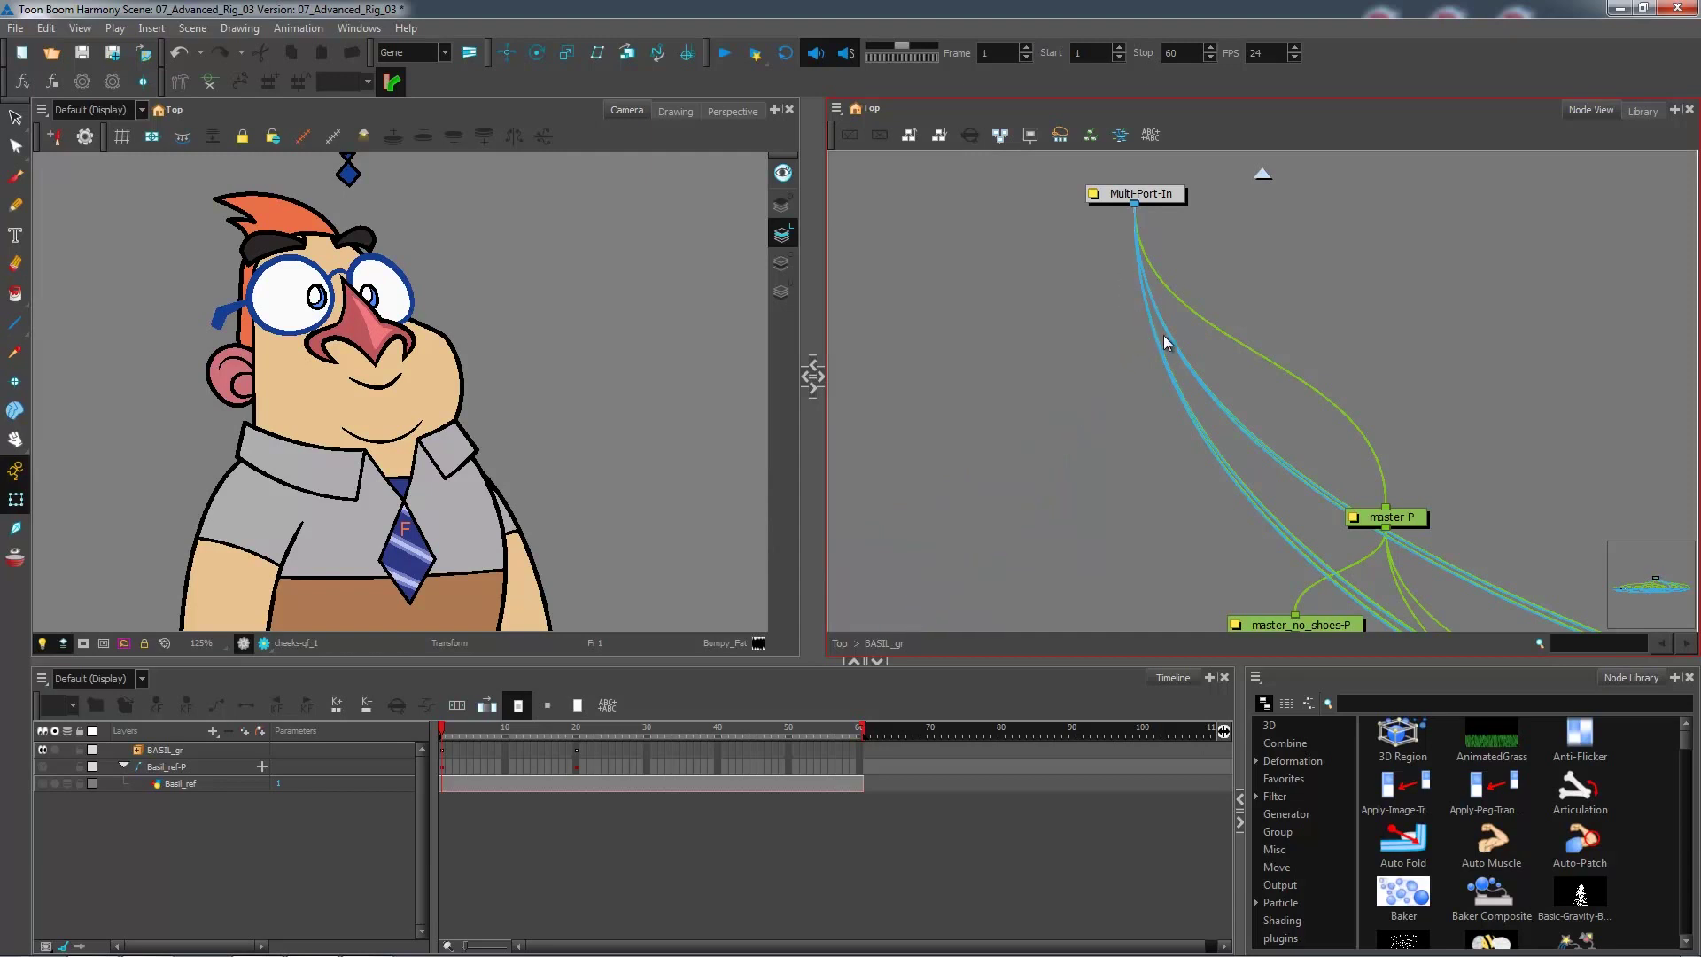
click(1157, 333)
key(Delete)
click(1152, 328)
key(Delete)
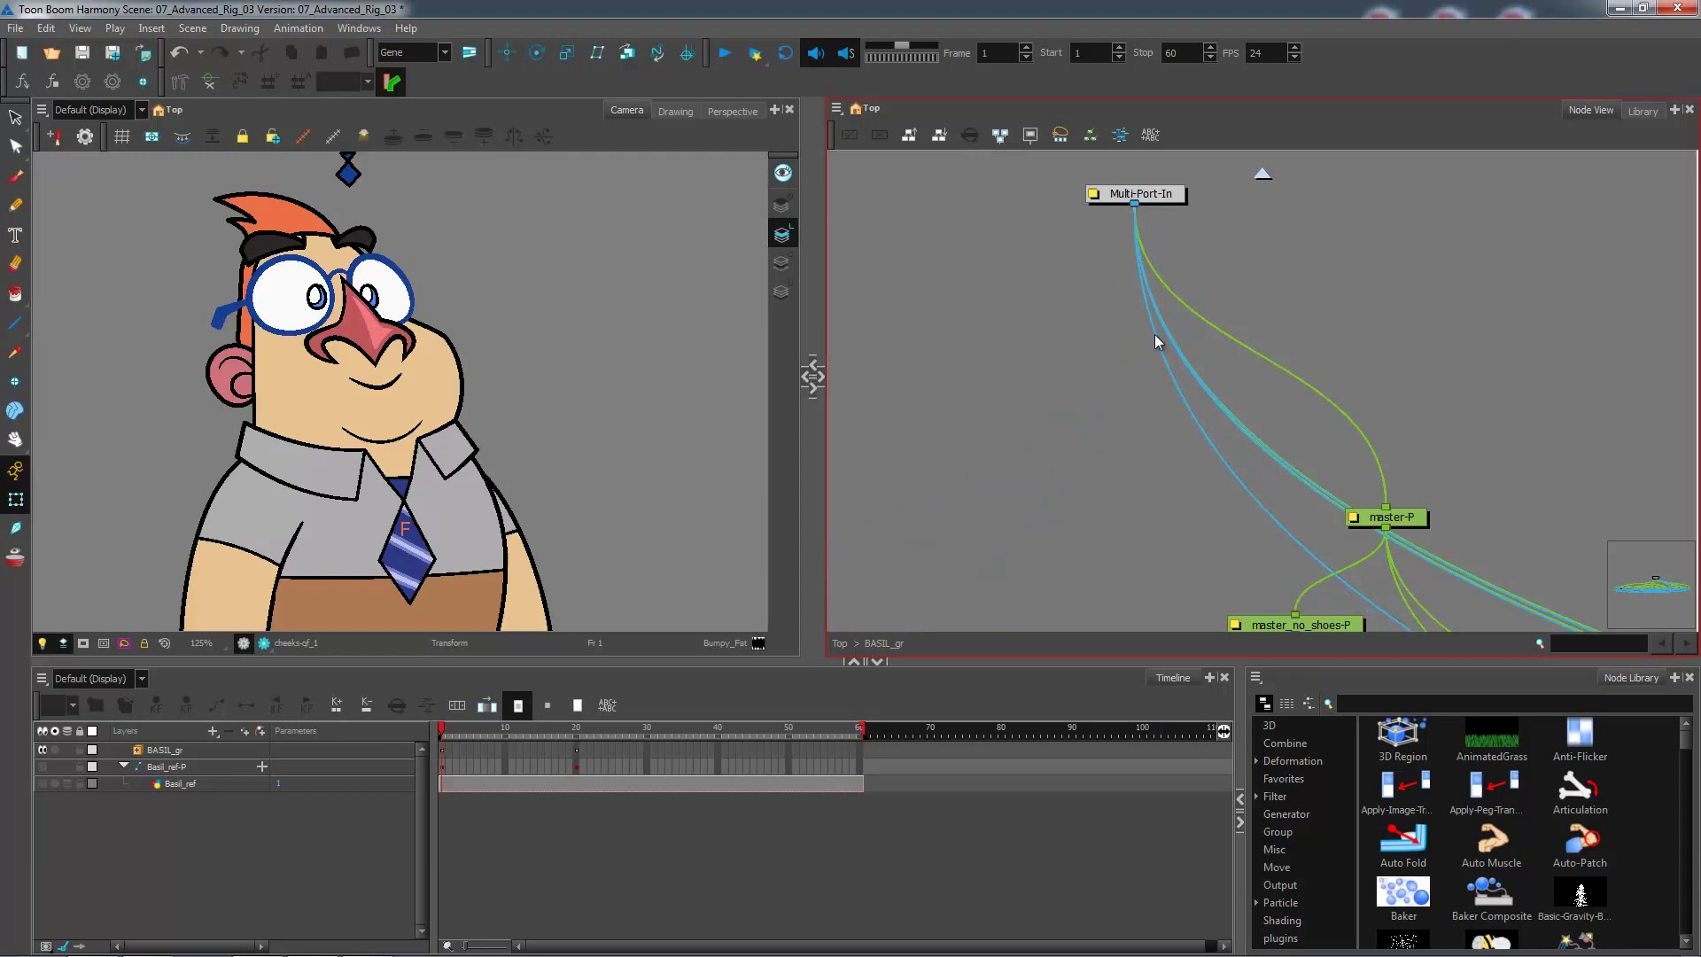
click(1156, 334)
key(Delete)
click(1168, 330)
key(Delete)
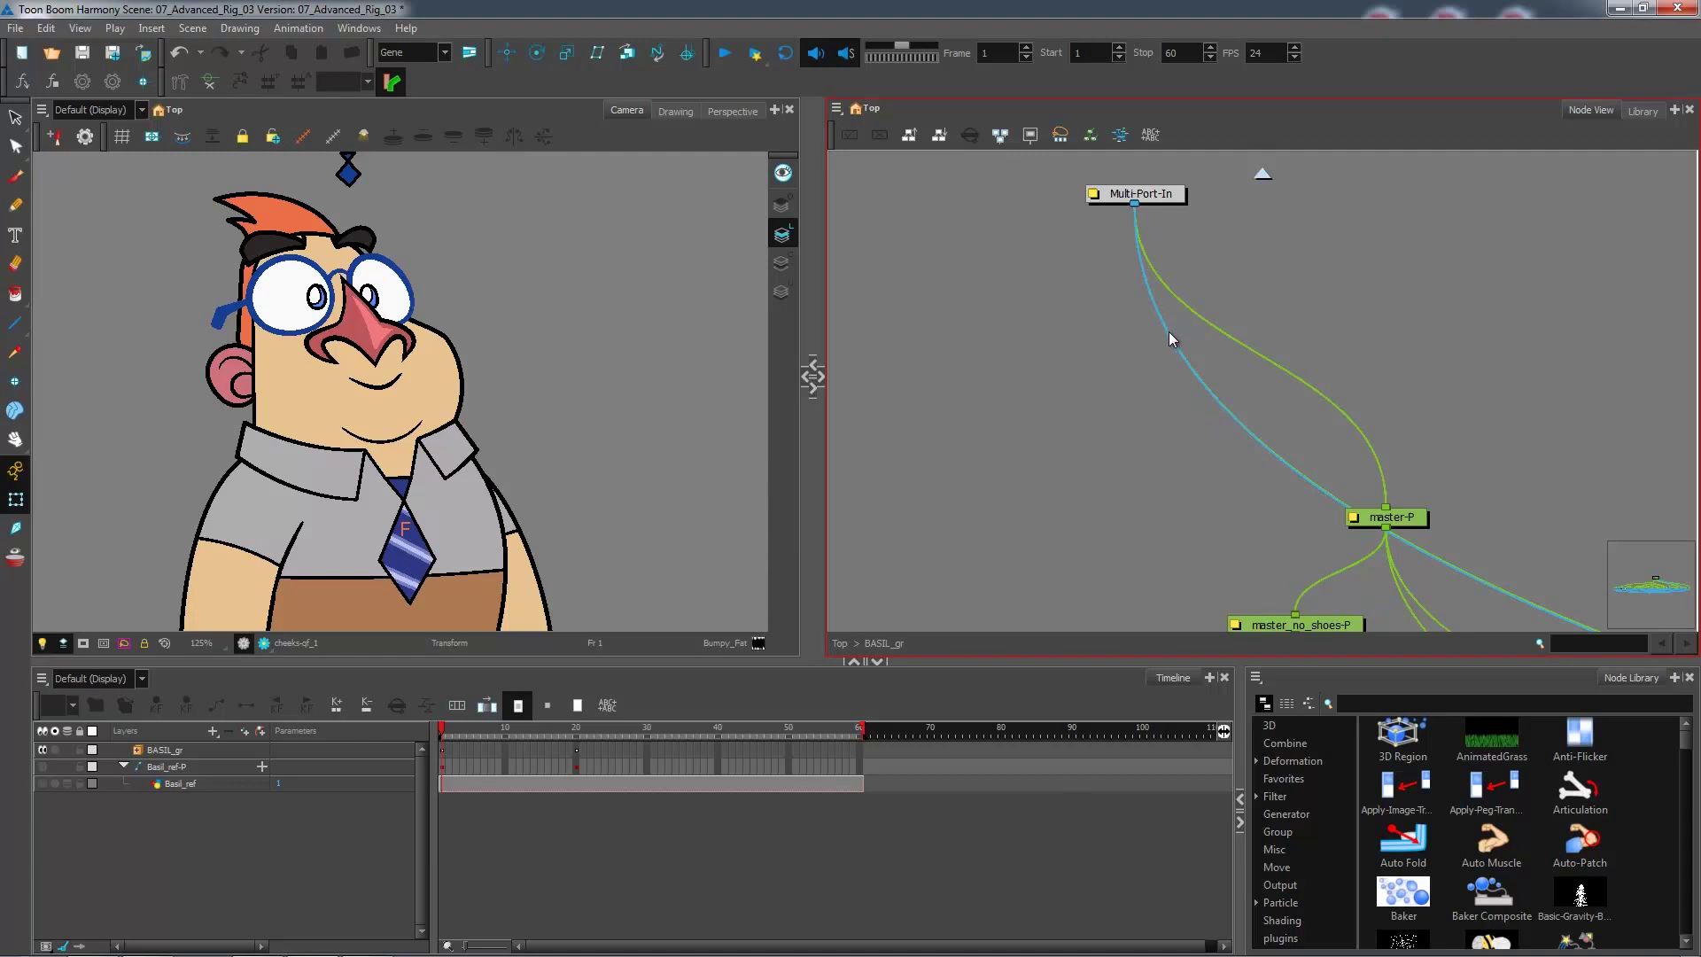
click(1165, 329)
key(Delete)
click(1166, 326)
key(Delete)
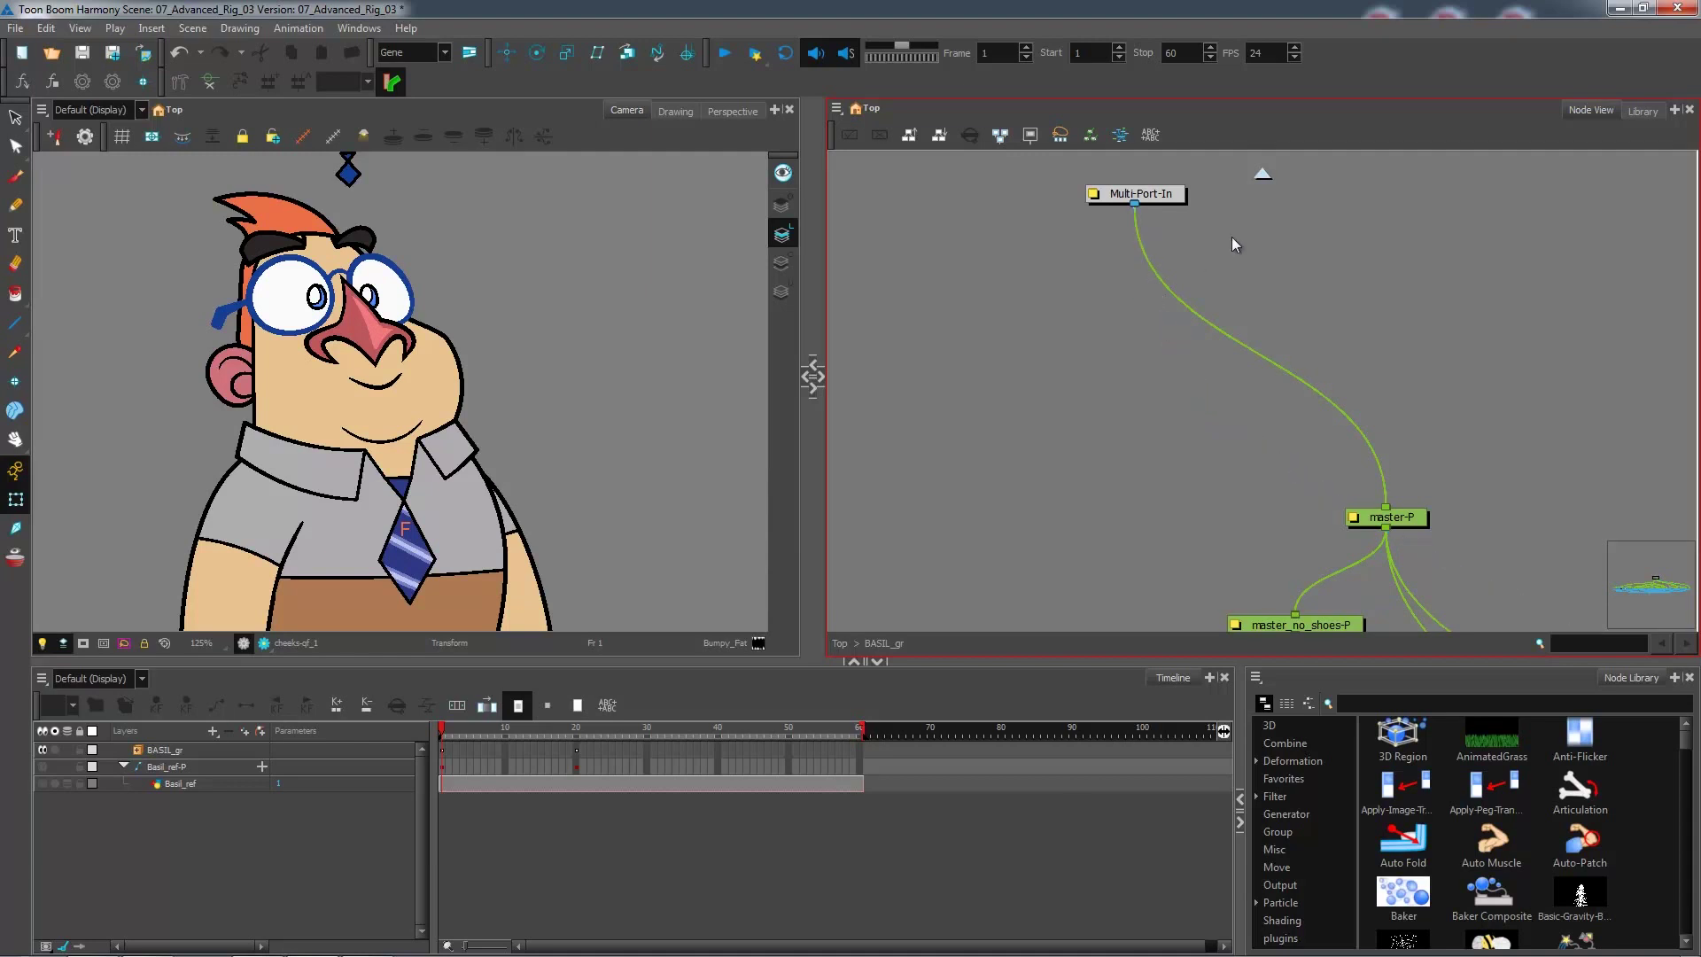
Step: Position Multi-Port-In directly above master-P, lined up with it
drag(1169, 194, 1414, 333)
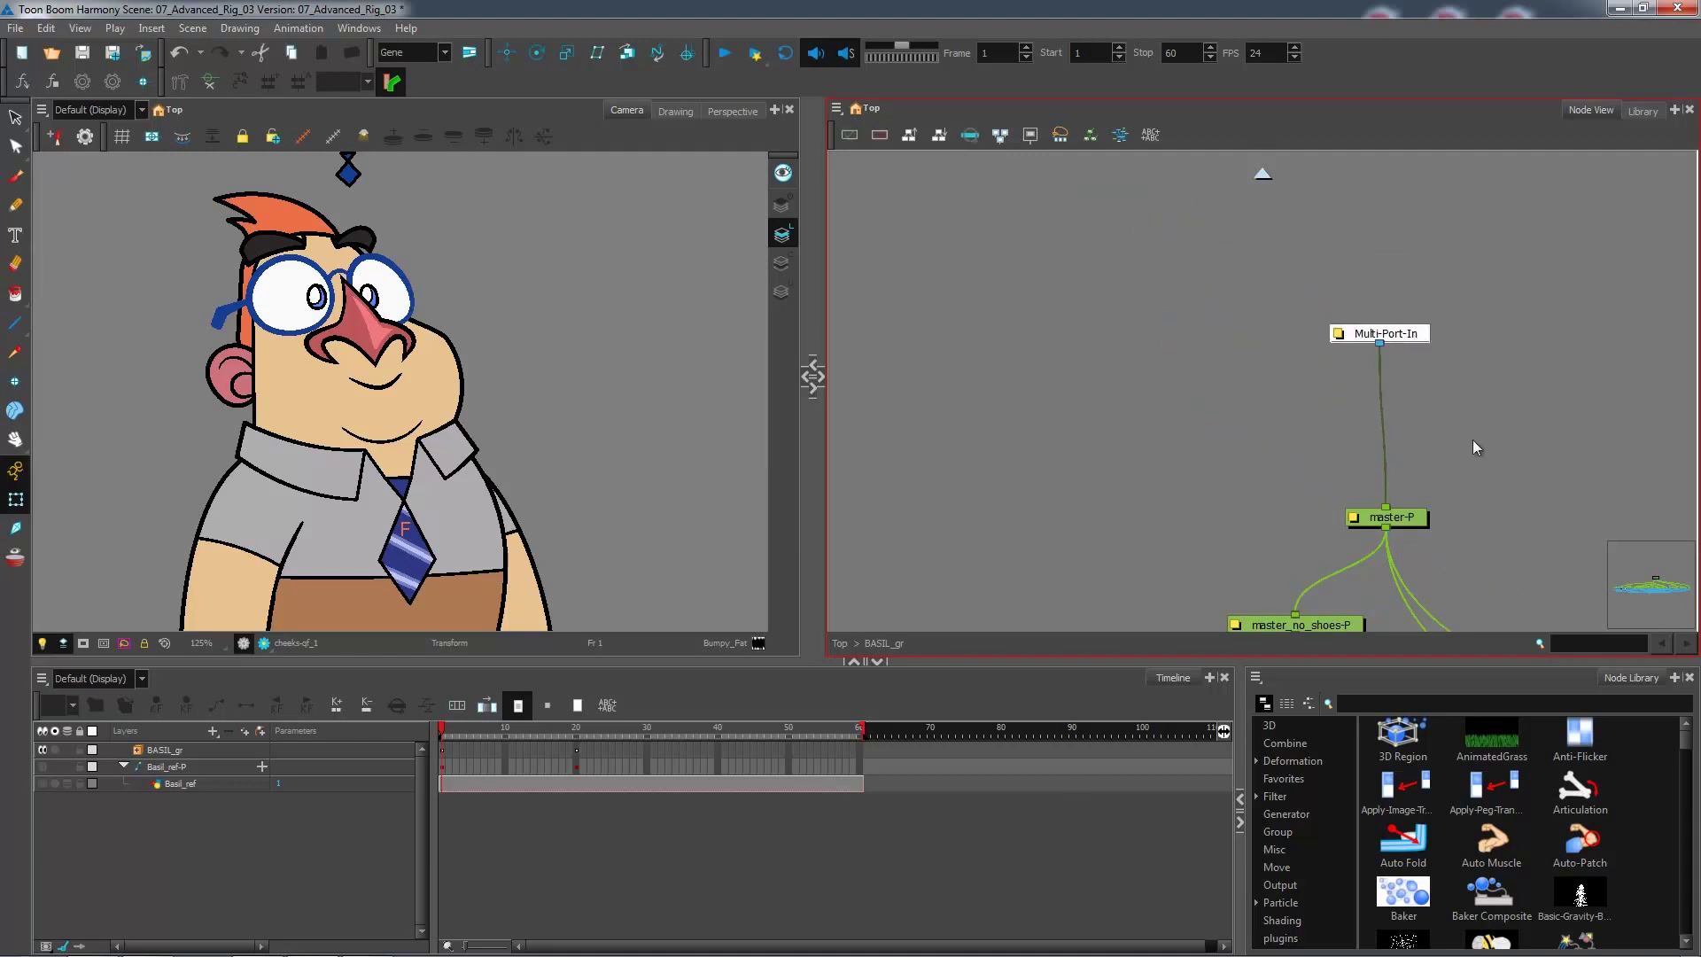
drag(1472, 519, 1139, 372)
click(1135, 331)
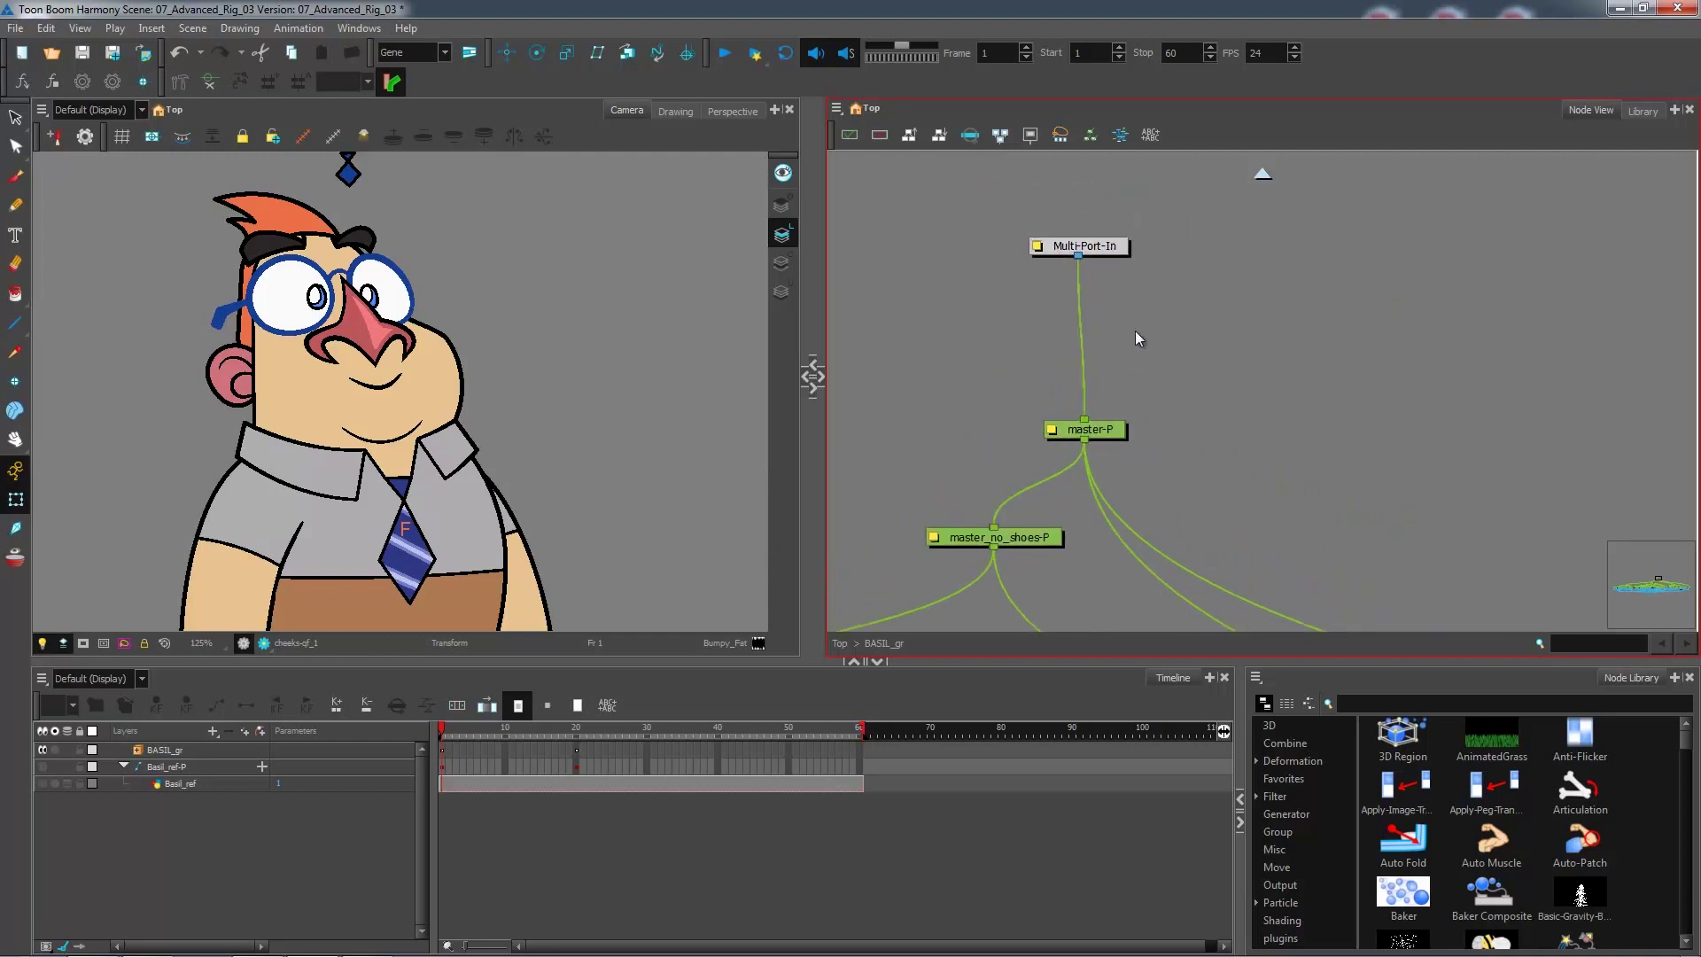
drag(1115, 248, 1121, 265)
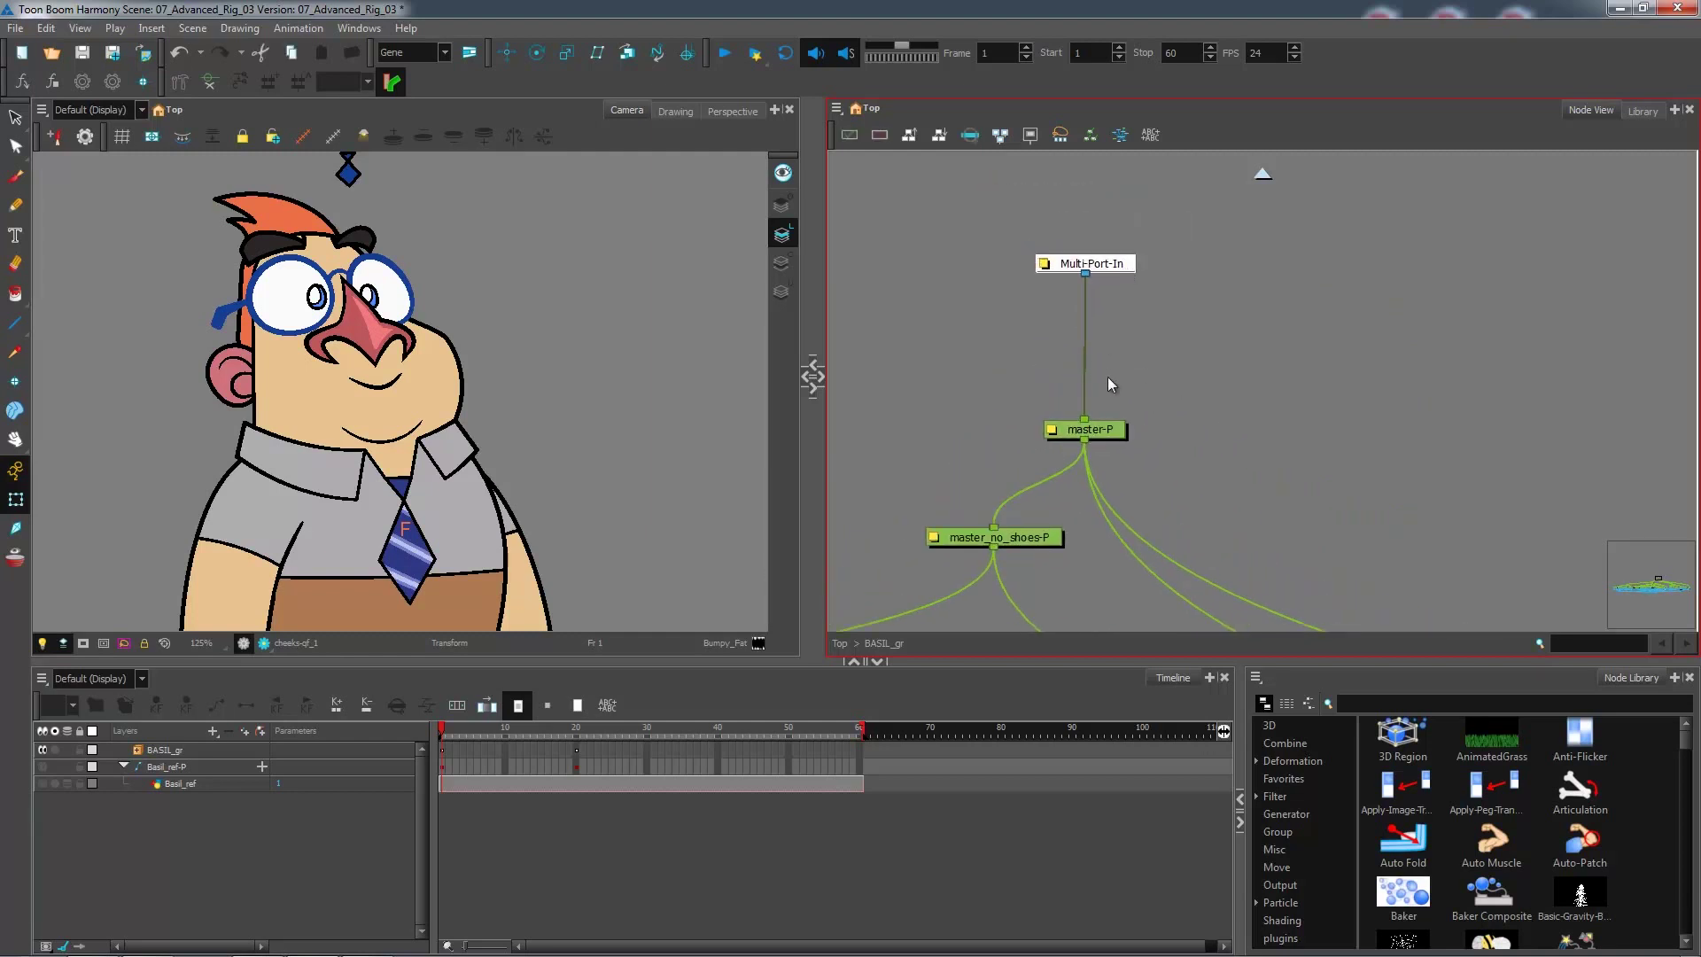
click(1152, 365)
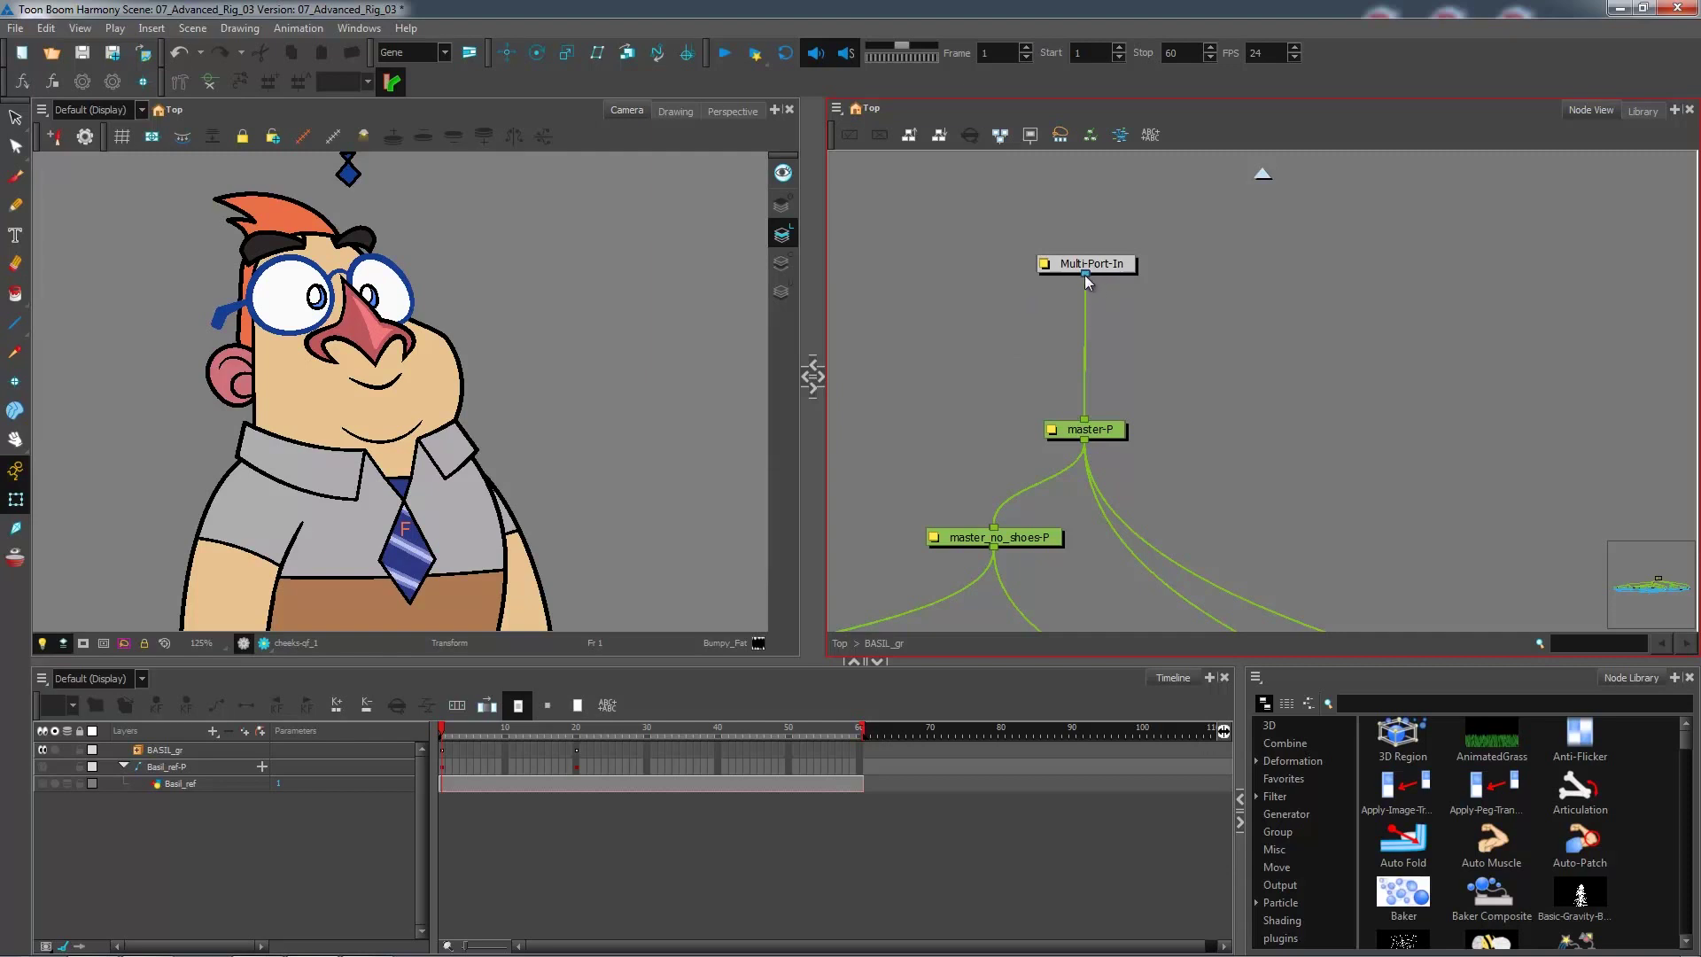
Step: At the top level, add a Peg above BASIL_gr and connect its output to the group's input
click(840, 646)
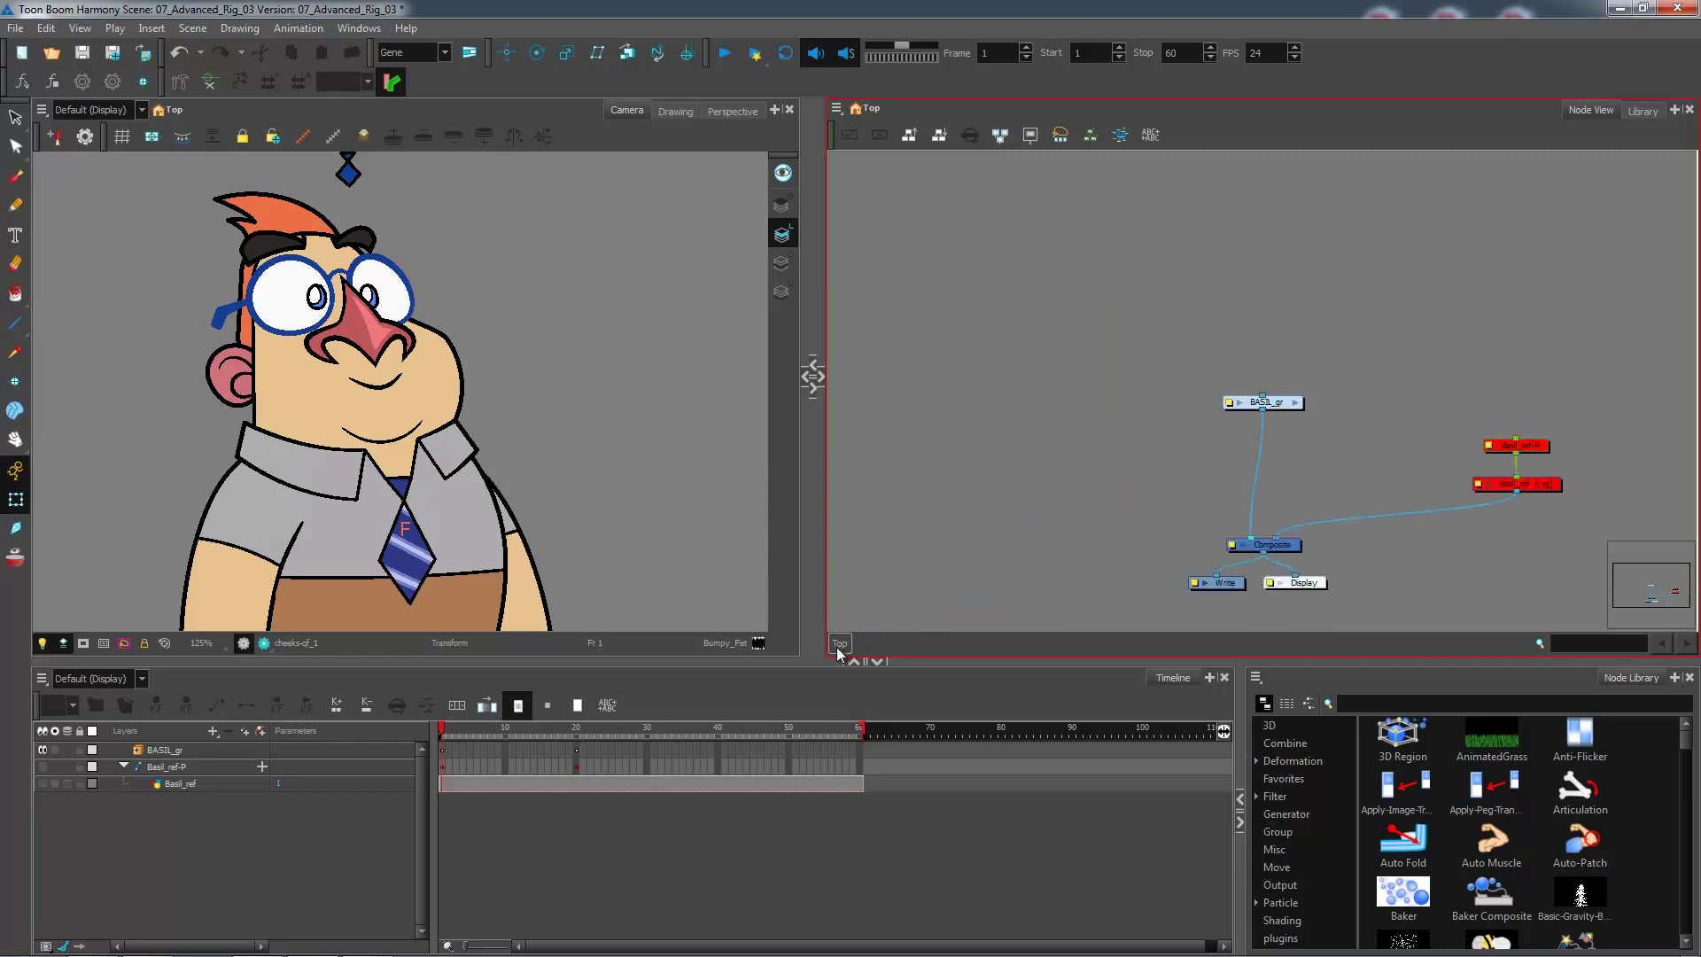
click(1276, 403)
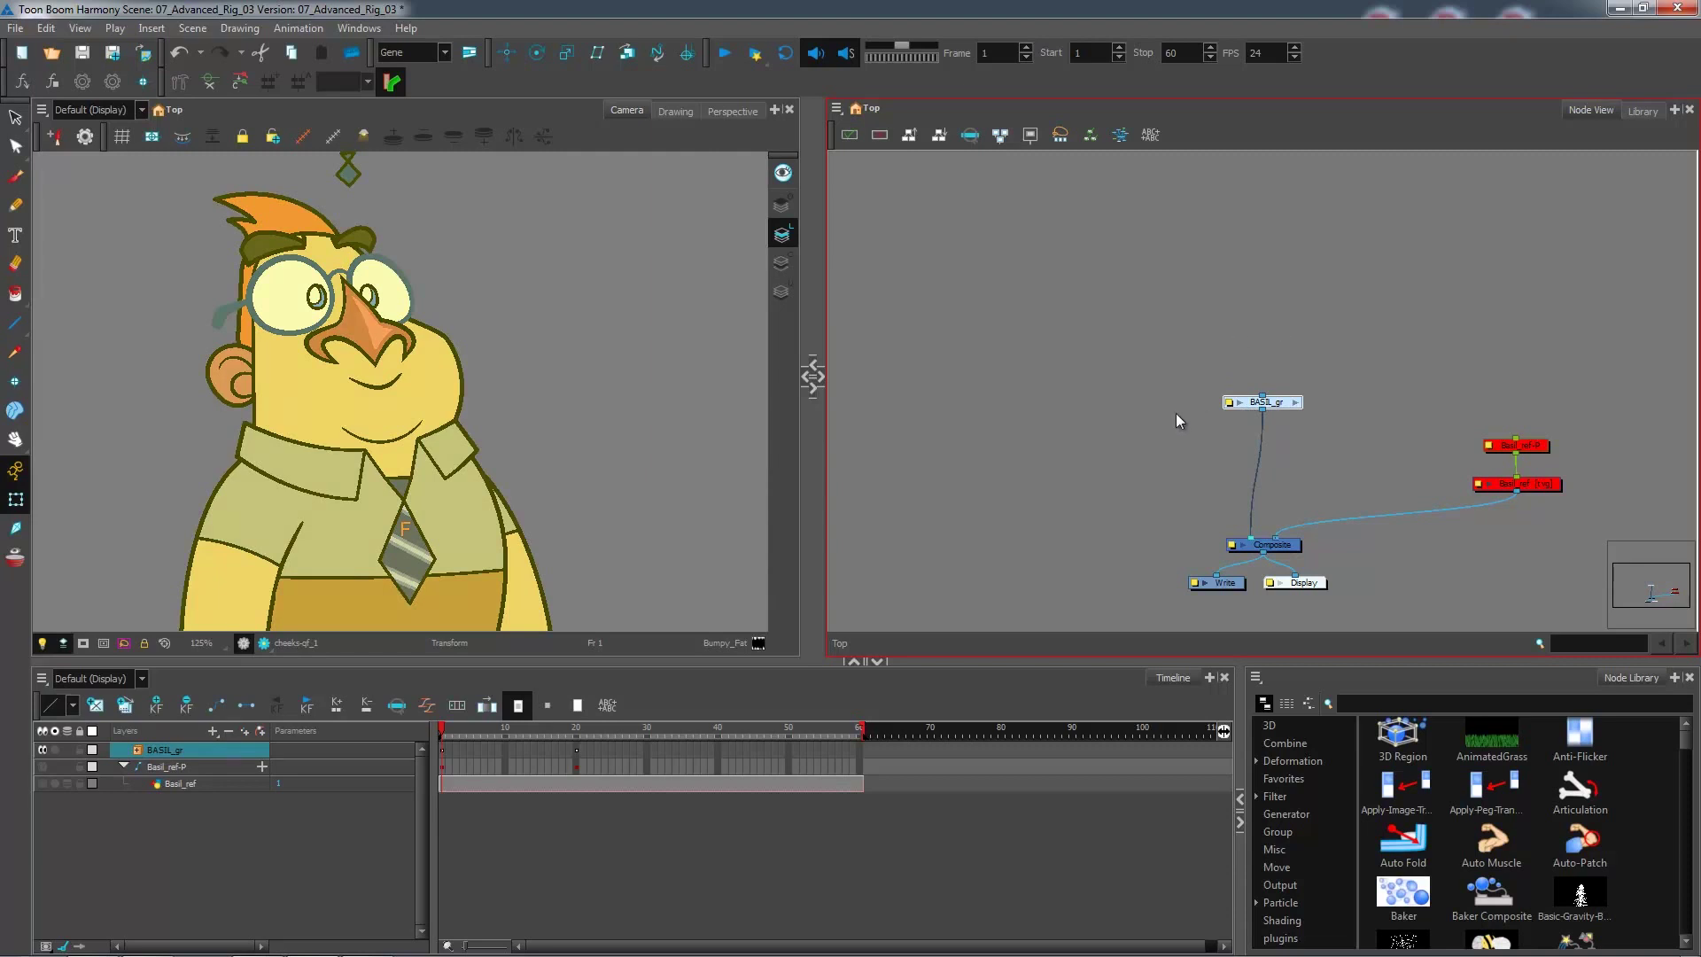
key(ctrl+p)
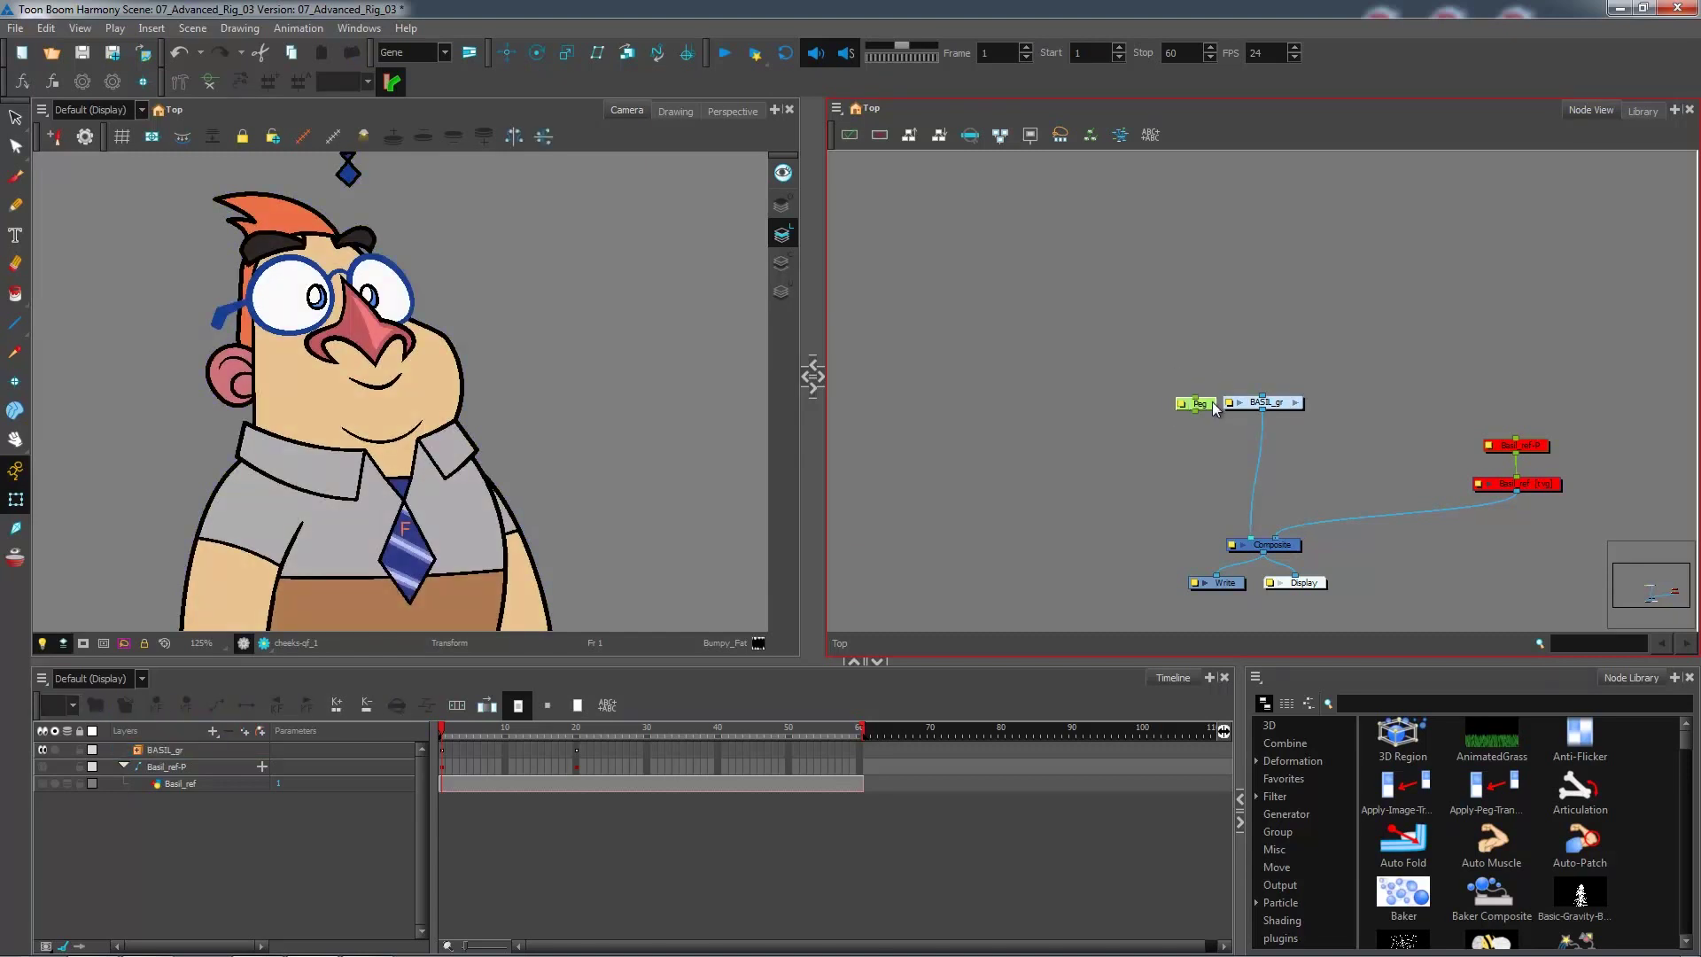
drag(1265, 335, 1276, 347)
drag(1259, 352, 1268, 396)
Step: Inside BASIL_gr, reconnect master-P's input to Multi-Port-In, then return to Top and select the loose Peg
click(1296, 403)
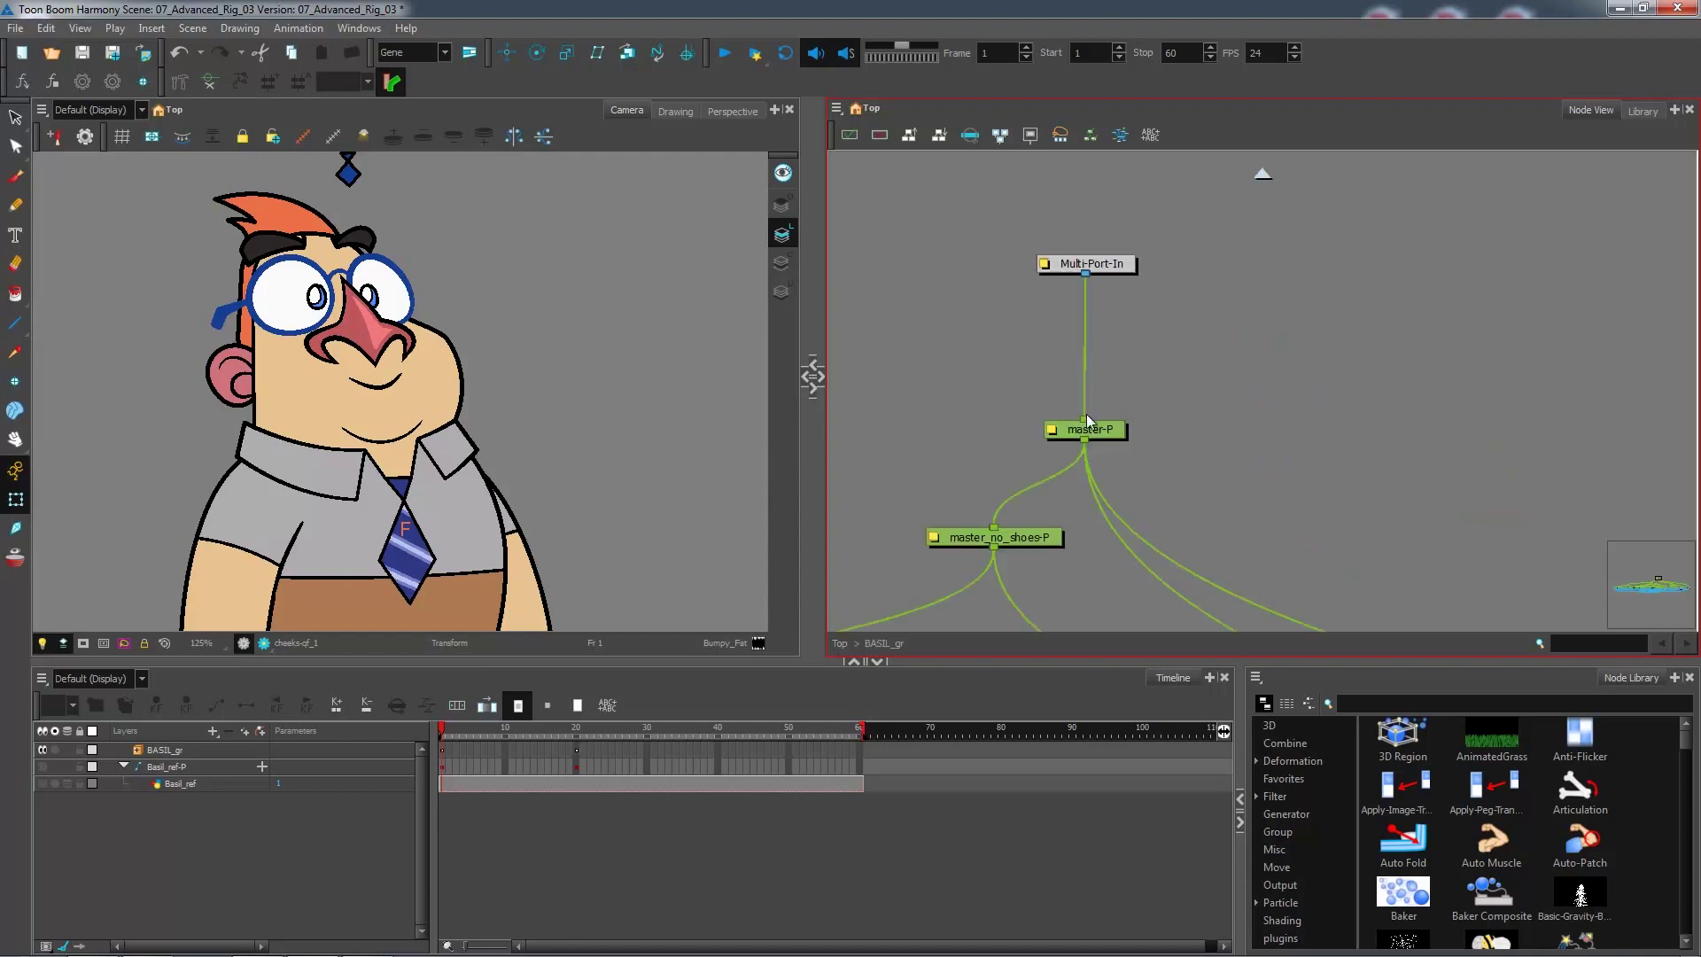
drag(1086, 417, 1160, 351)
drag(1091, 333, 1087, 276)
click(838, 643)
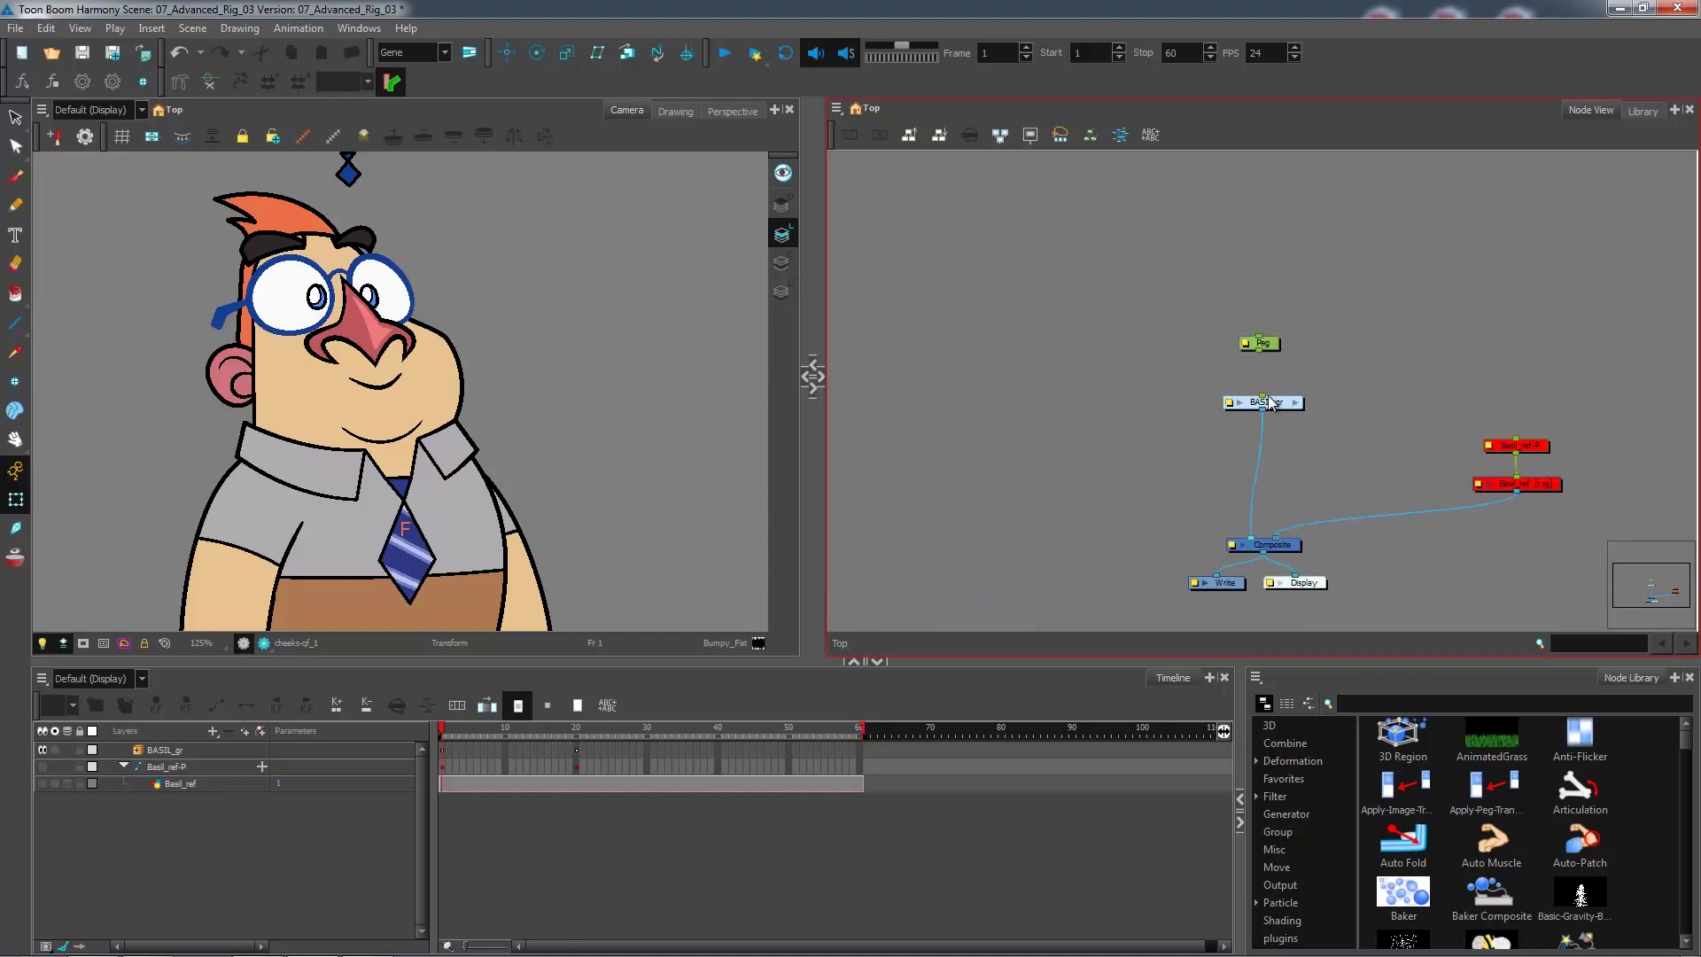
click(1274, 344)
Step: Replace the loose Peg with a new BASIL_gr-P peg above BASIL_gr, nudged close to it
key(Delete)
click(1269, 406)
key(ctrl+p)
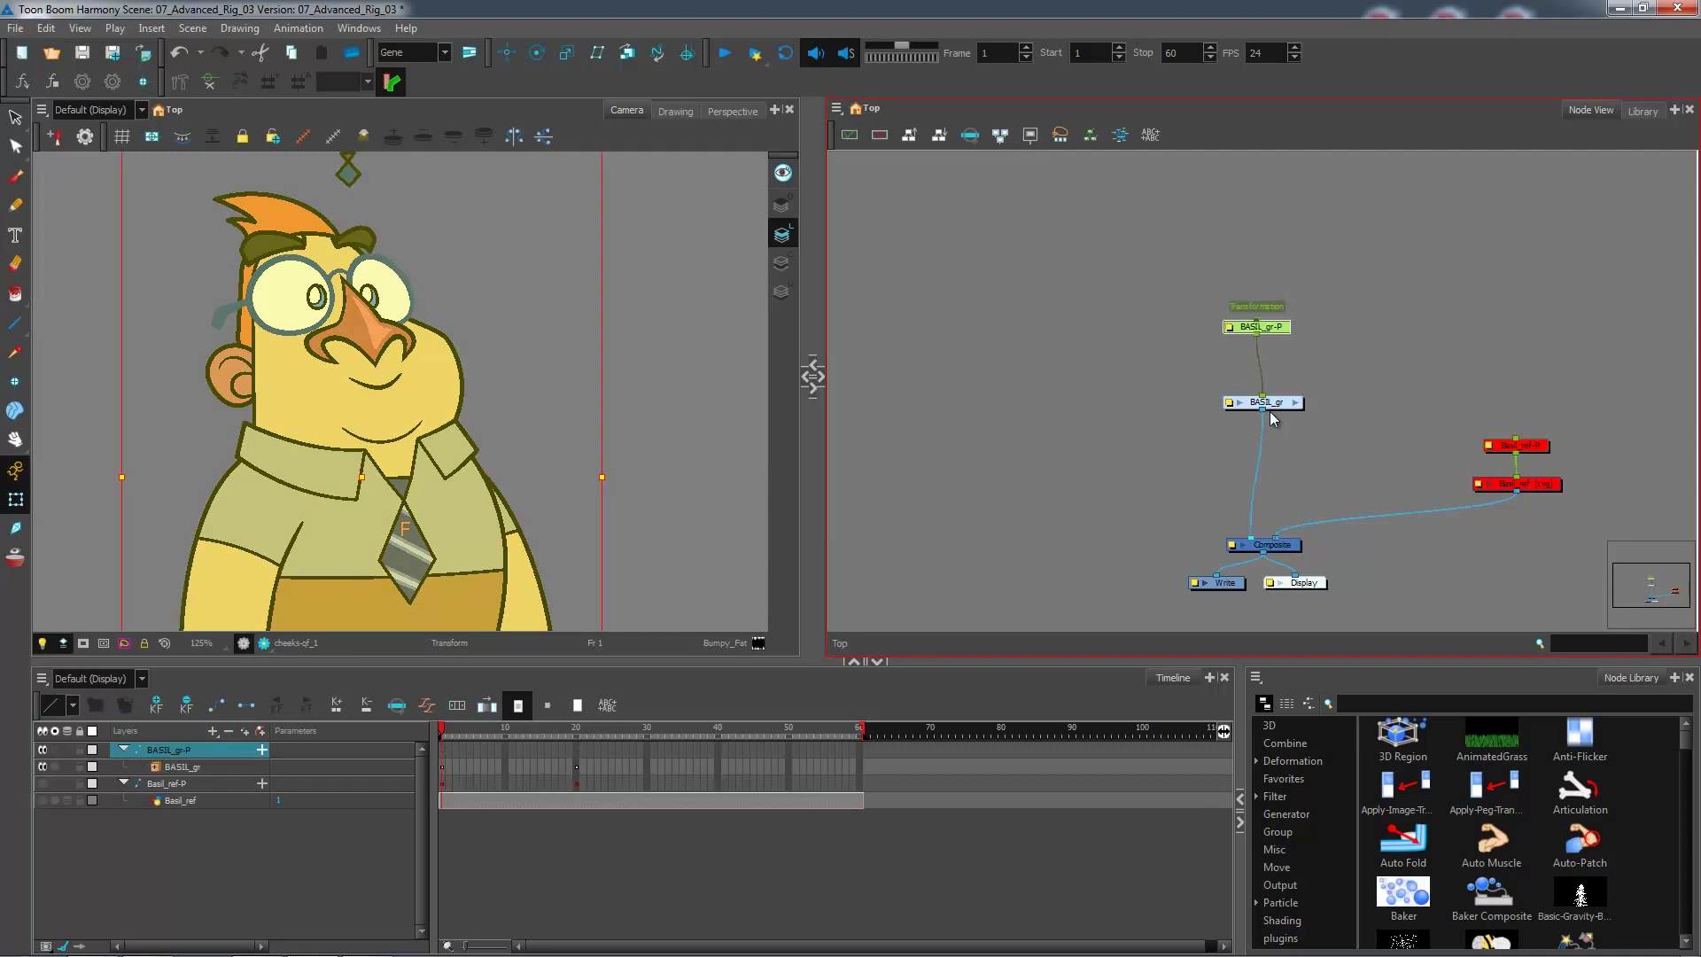
click(1324, 374)
drag(1257, 333, 1280, 352)
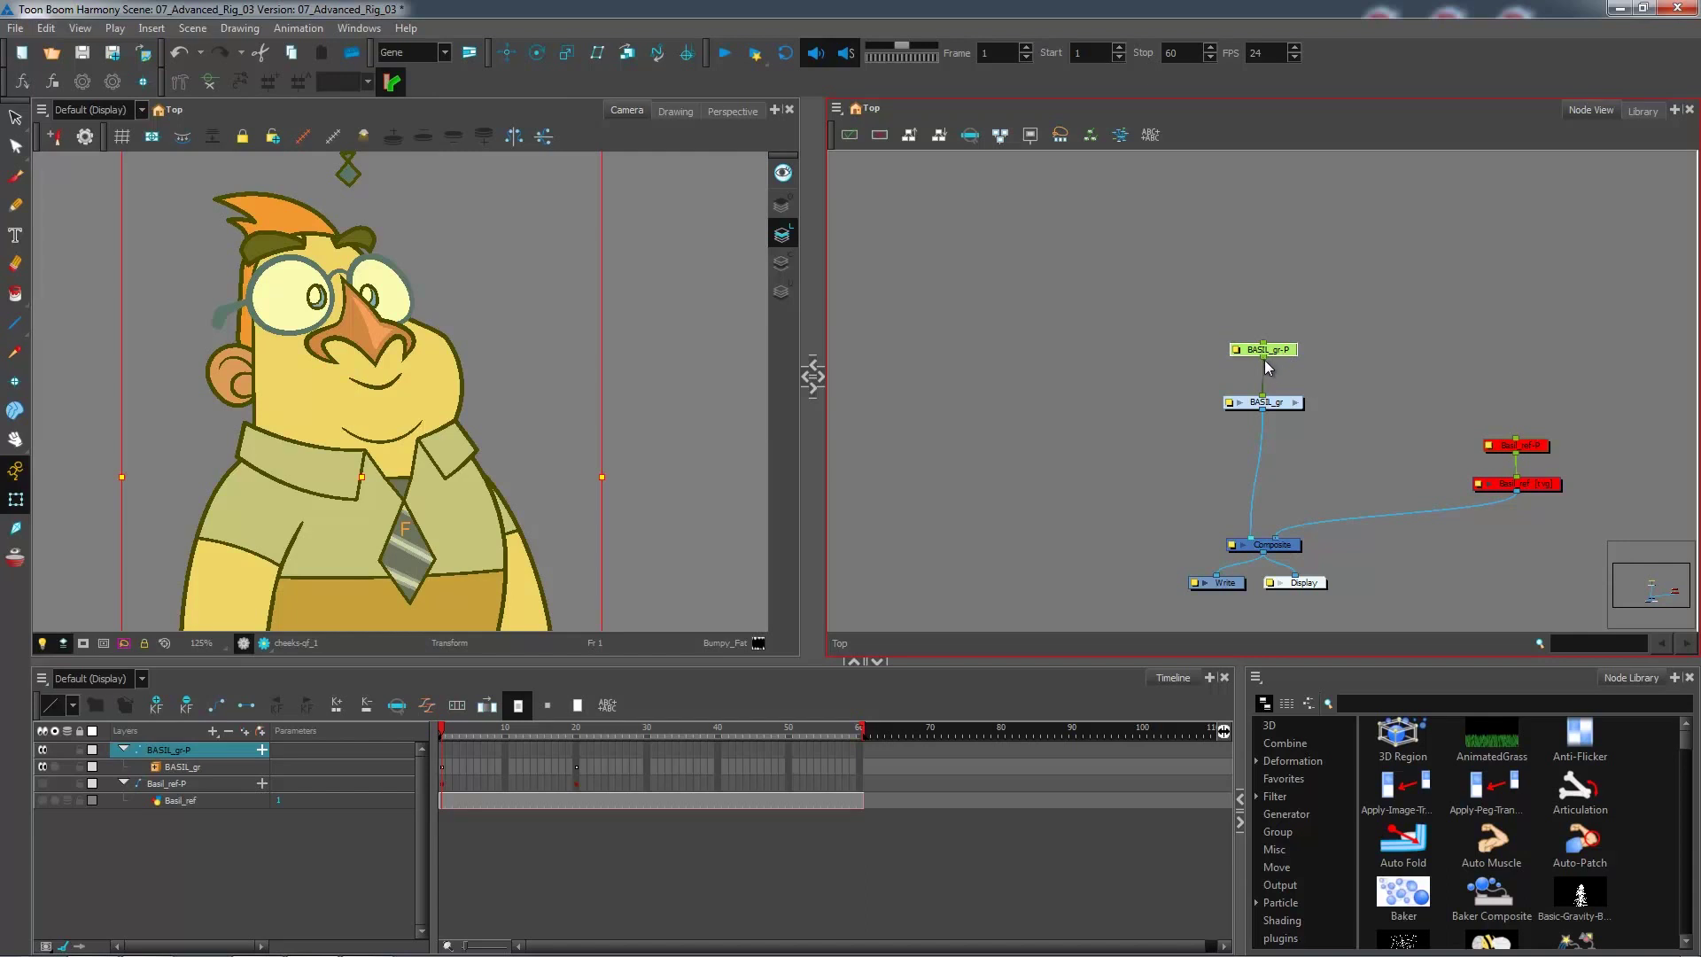
drag(1289, 355, 1287, 361)
Step: Move BASIL_gr-P and BASIL_gr together up-left, then go back inside the BASIL_gr group
click(1300, 386)
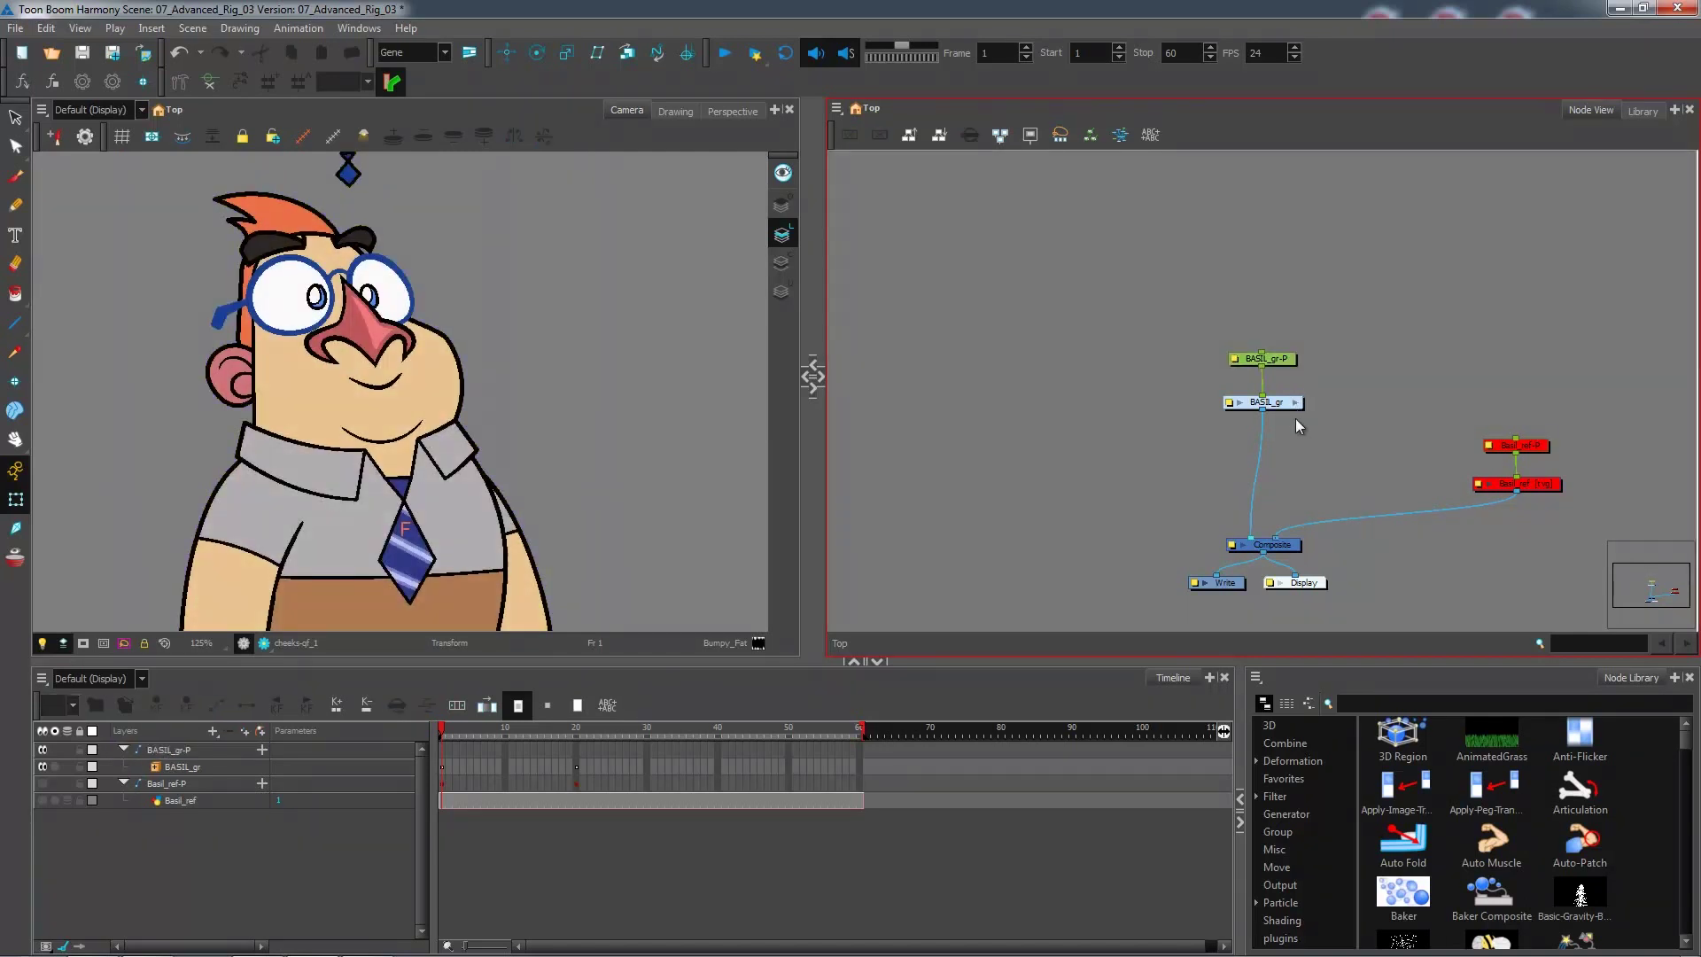
drag(1295, 418, 1268, 329)
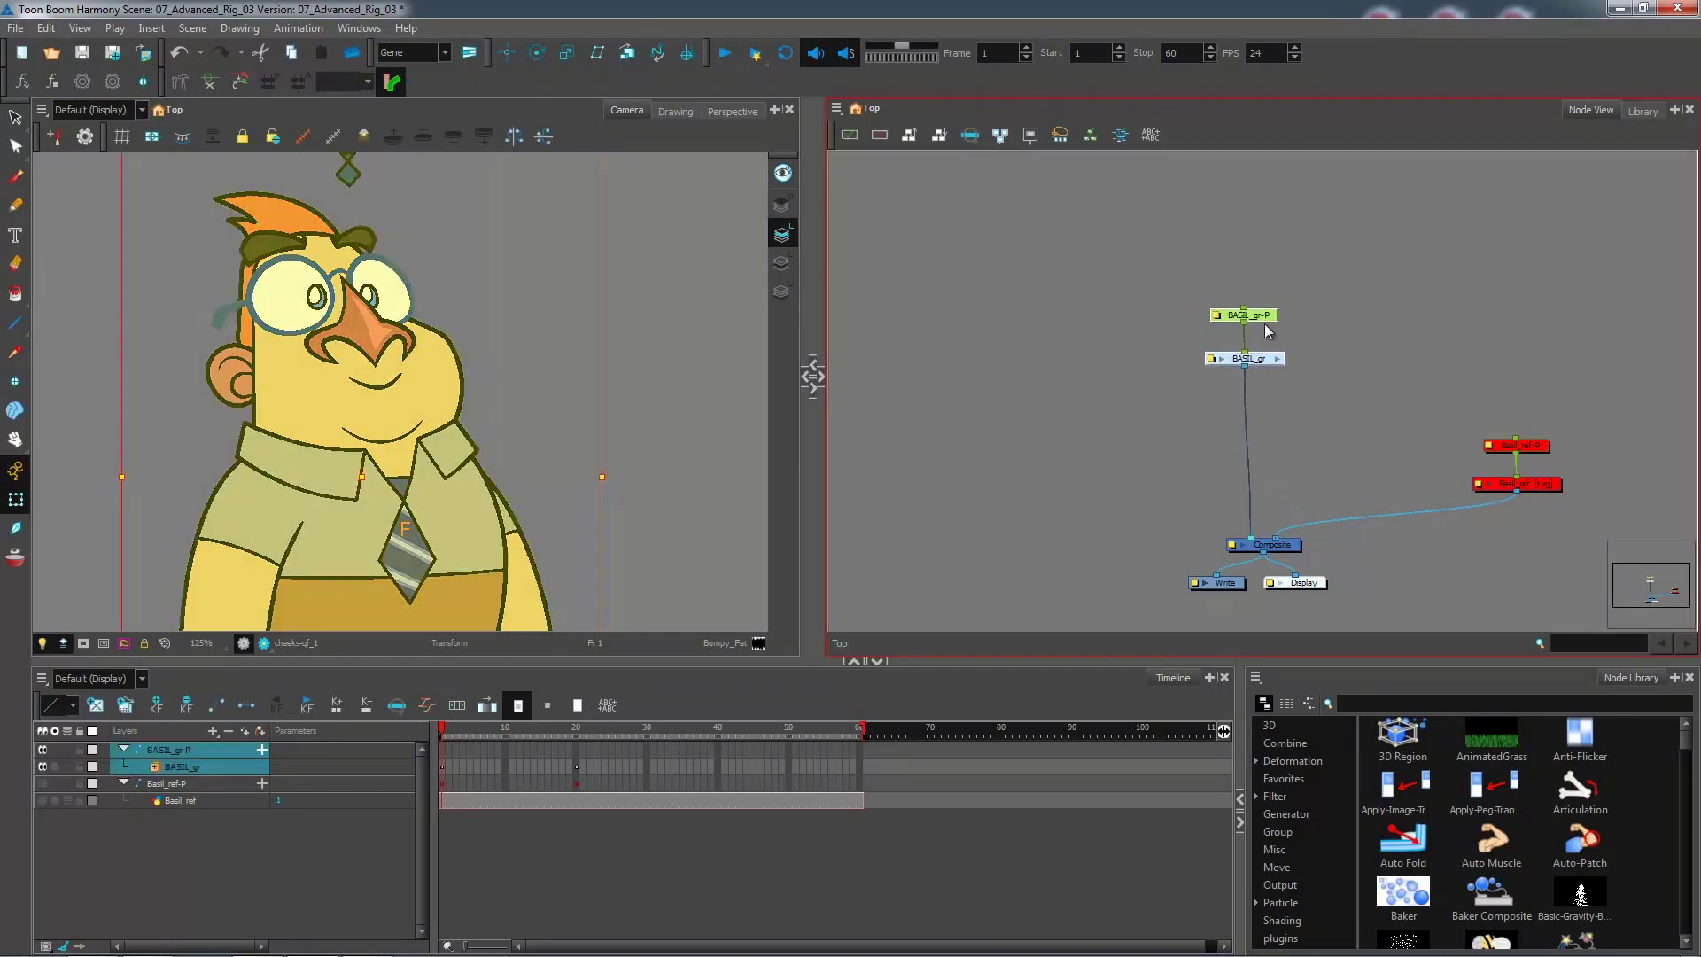
click(1306, 439)
click(581, 431)
scroll(581, 431, down, 1)
click(1143, 428)
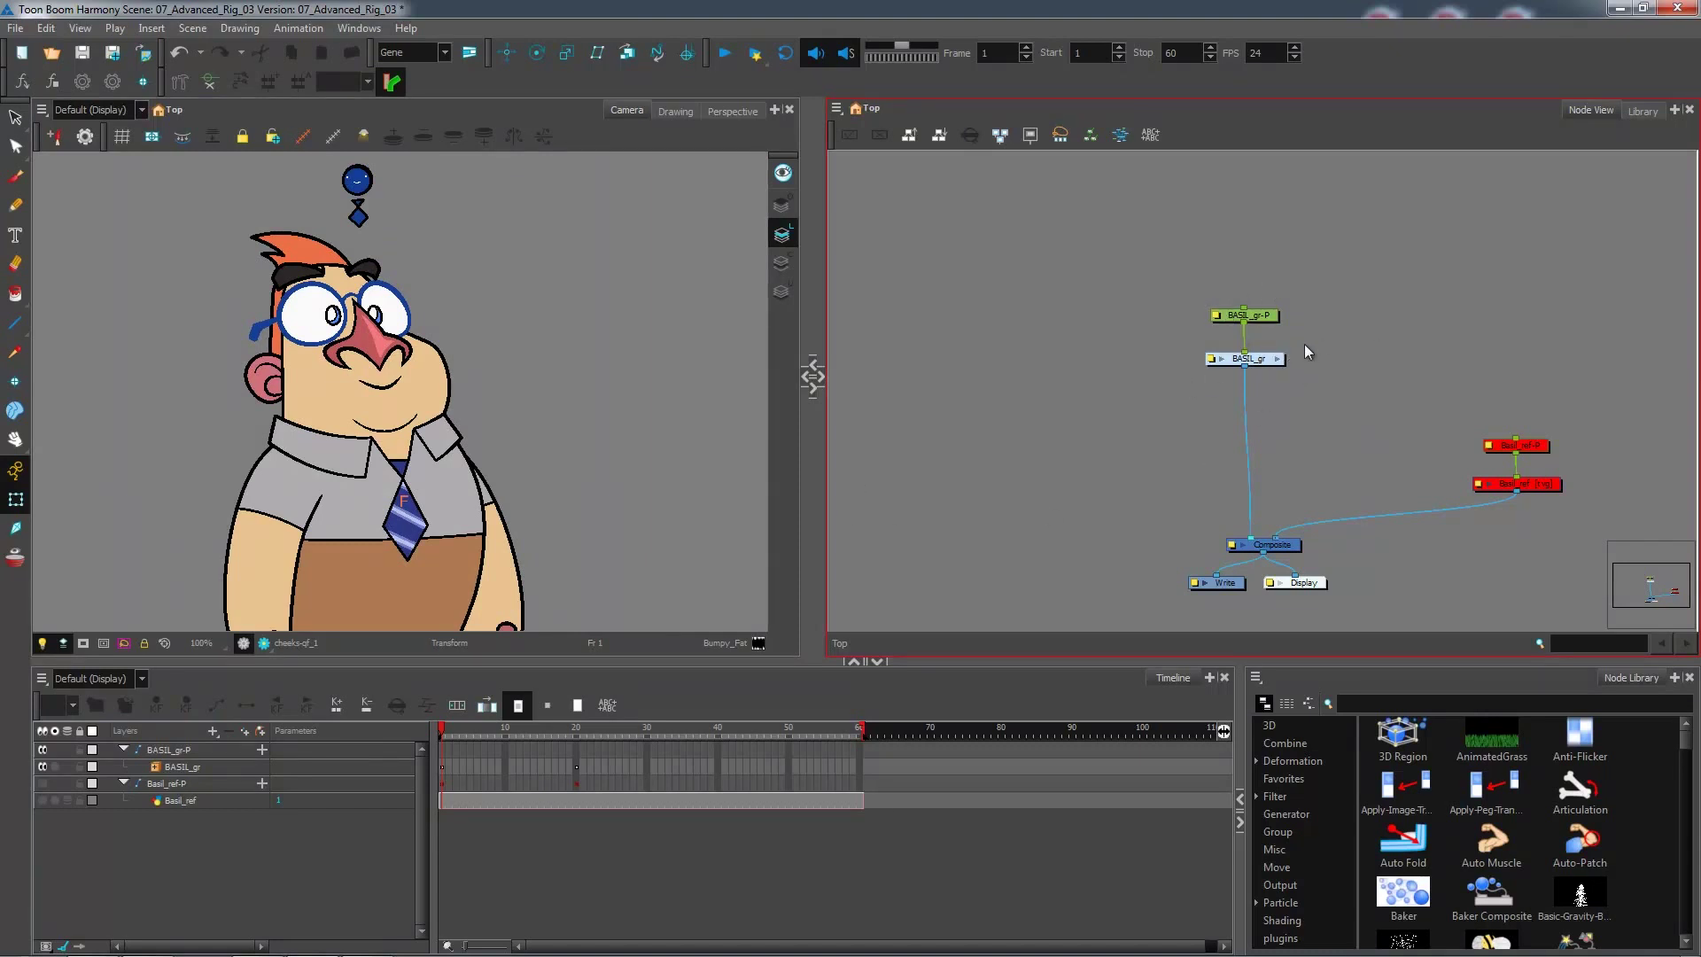
click(1275, 359)
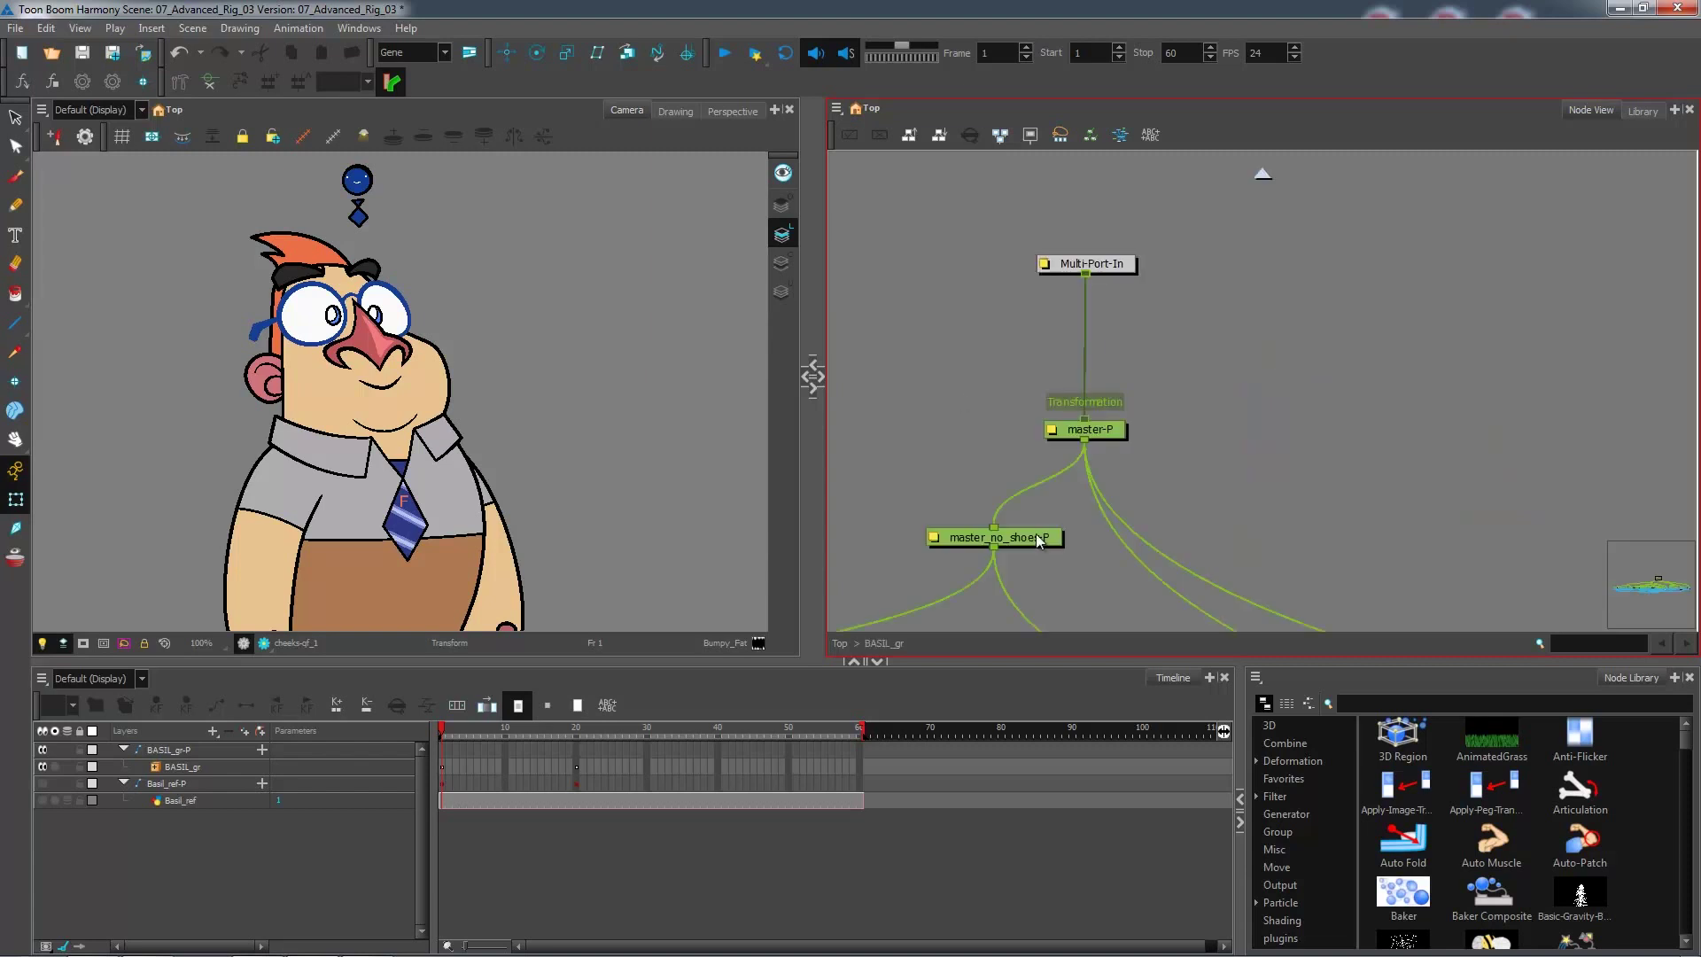
Step: Zoom out and pan to show BASIL_gr's full internal network, with Multi-Port-In feeding master-P
scroll(1295, 411, down, 1)
scroll(1224, 510, down, 2)
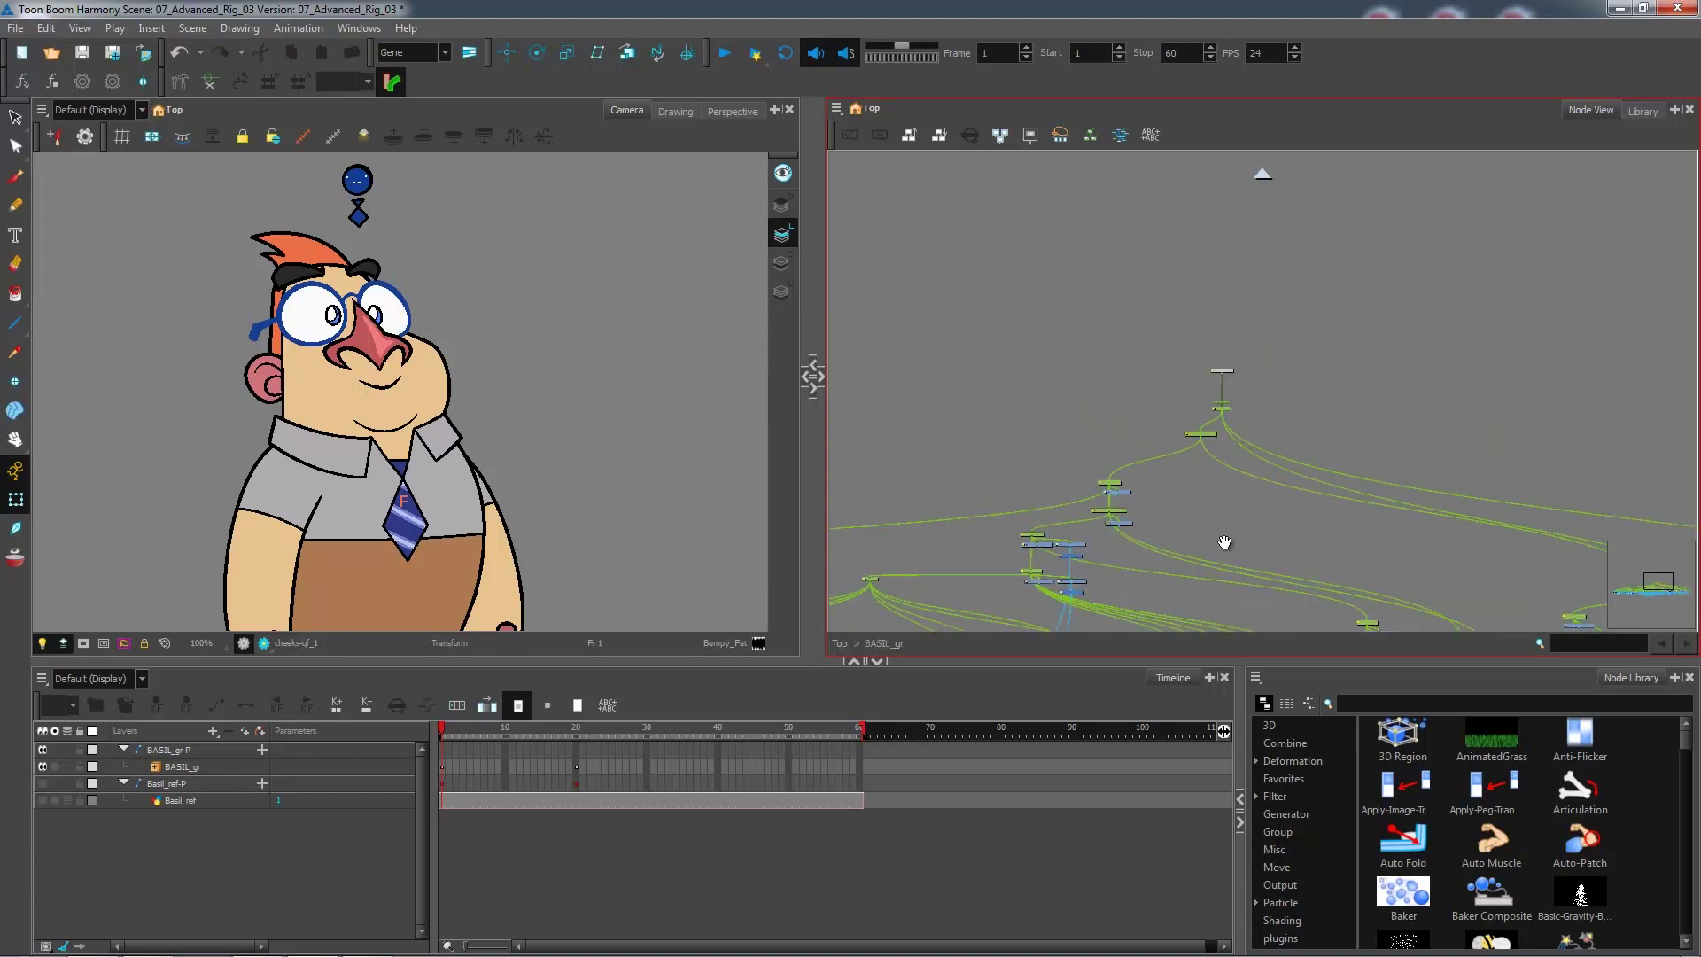
drag(1064, 566, 1113, 457)
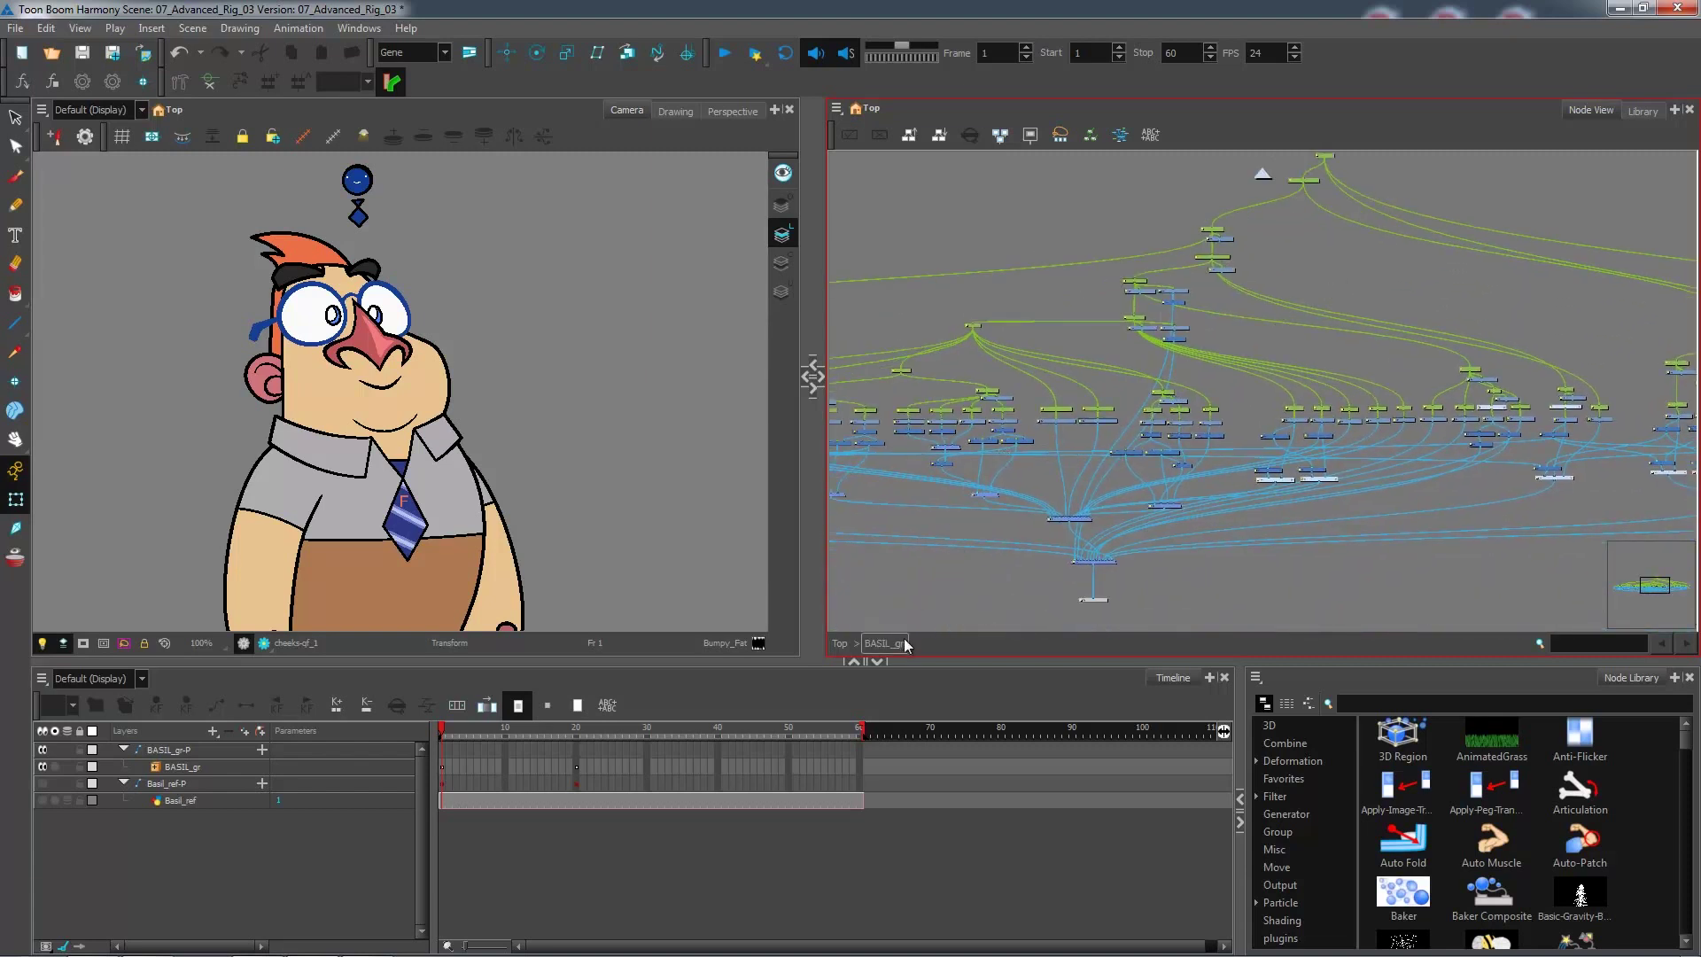